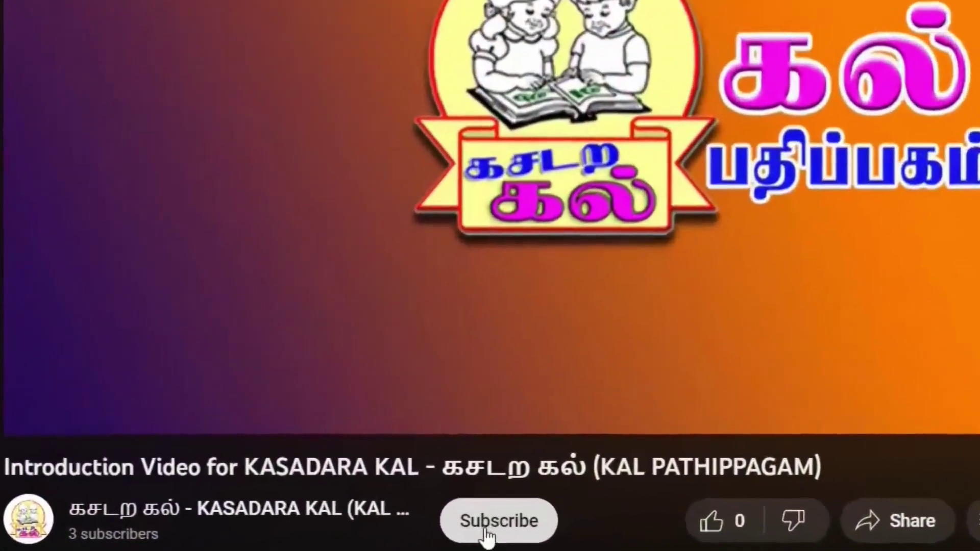
Subscribe to the tutorial channel with the bell set to All, then like the video.
{"action": "left_click", "coordinate": [497, 528]}
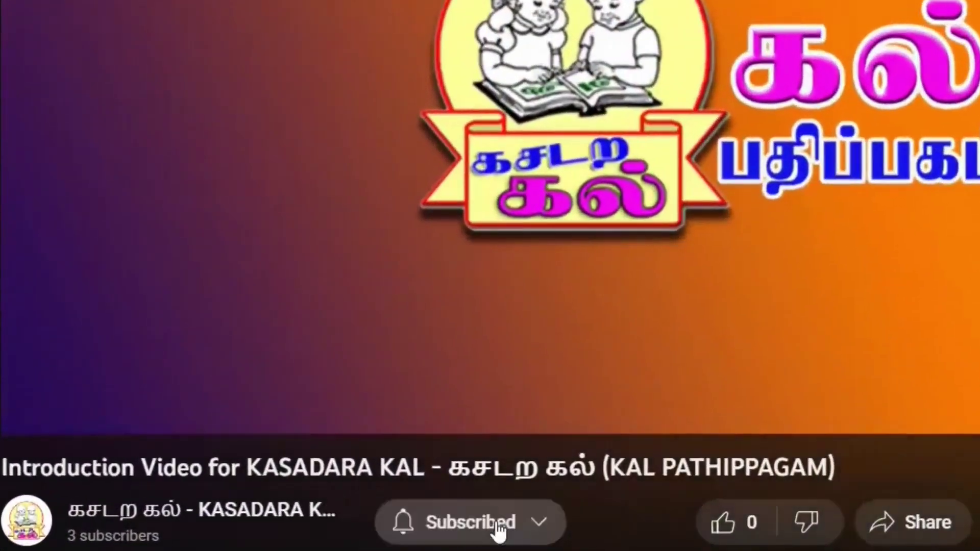
{"action": "left_click", "coordinate": [411, 530]}
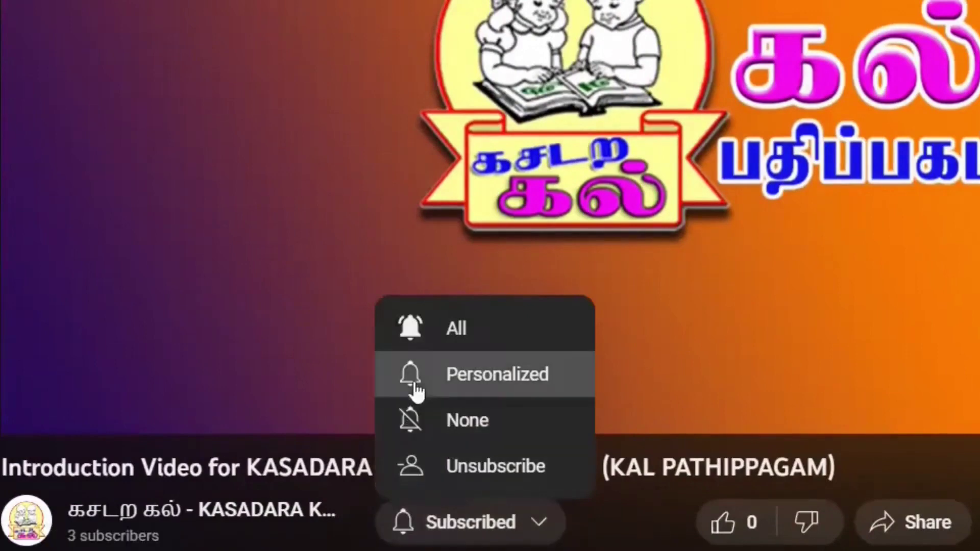
{"action": "left_click", "coordinate": [417, 338]}
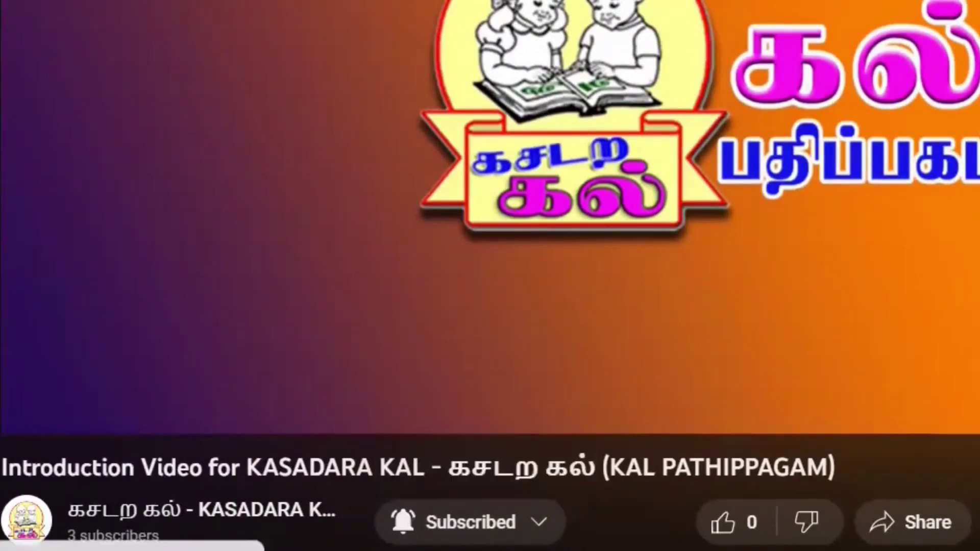
{"action": "left_click", "coordinate": [763, 528]}
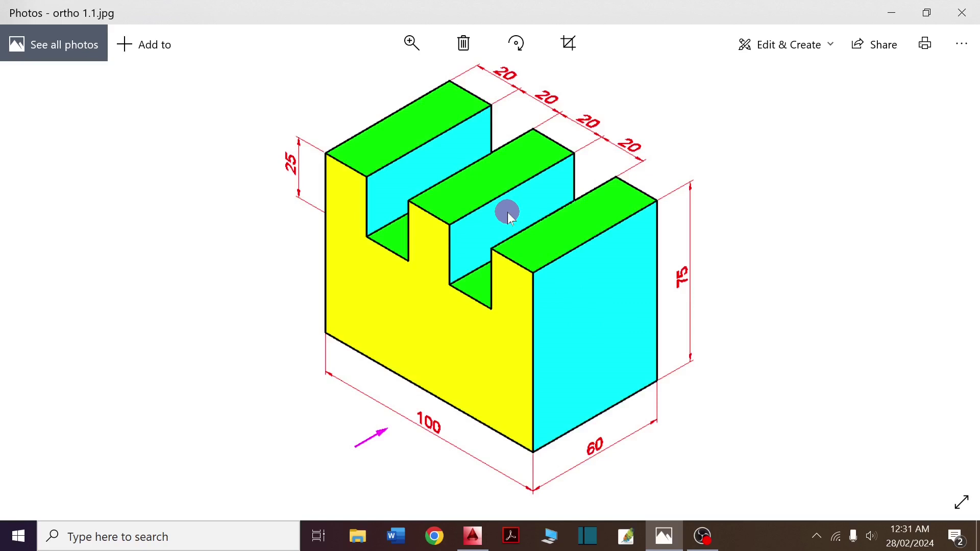
Modify the Exercise - 1 page setup to DWG To PDF, ISO full bleed A4, Landscape.
{"action": "left_click", "coordinate": [472, 536]}
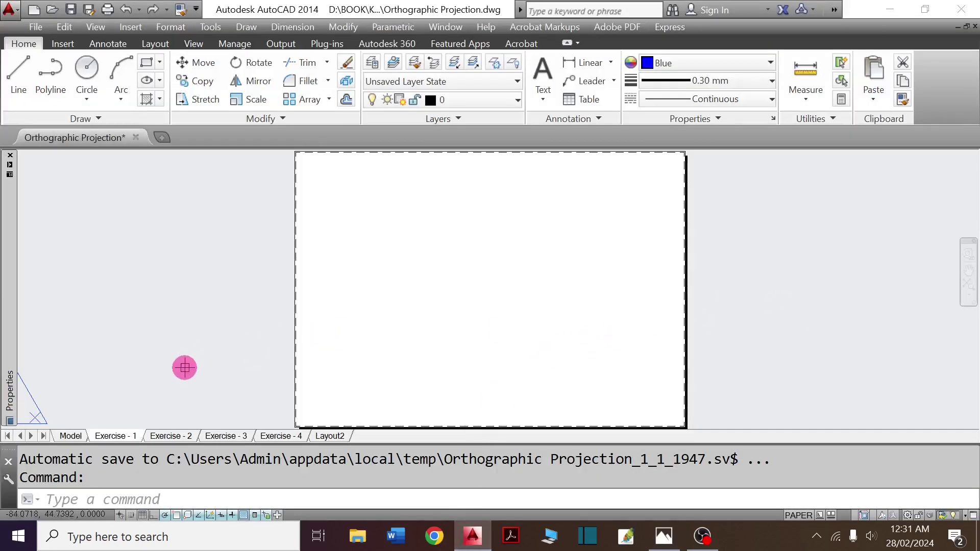
{"action": "right_click", "coordinate": [125, 440]}
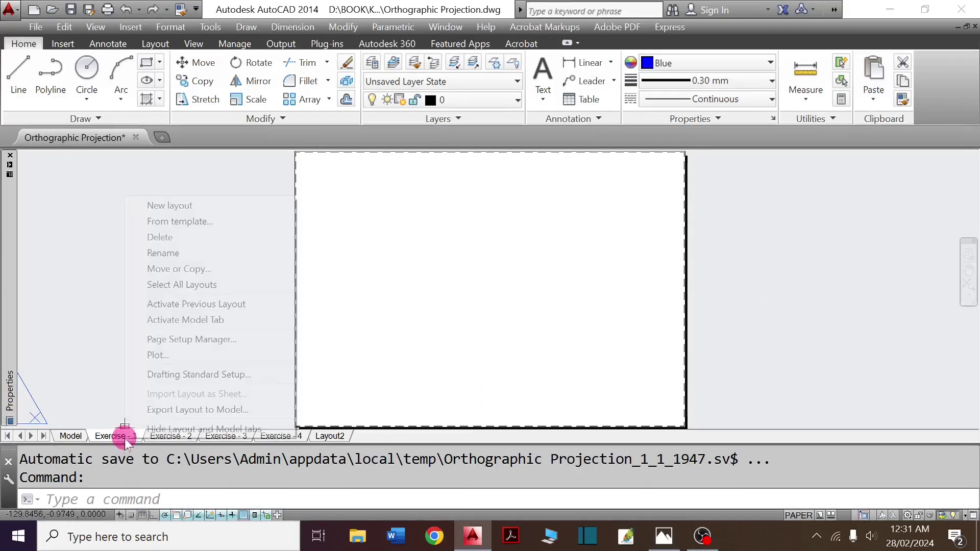
{"action": "left_click", "coordinate": [229, 339]}
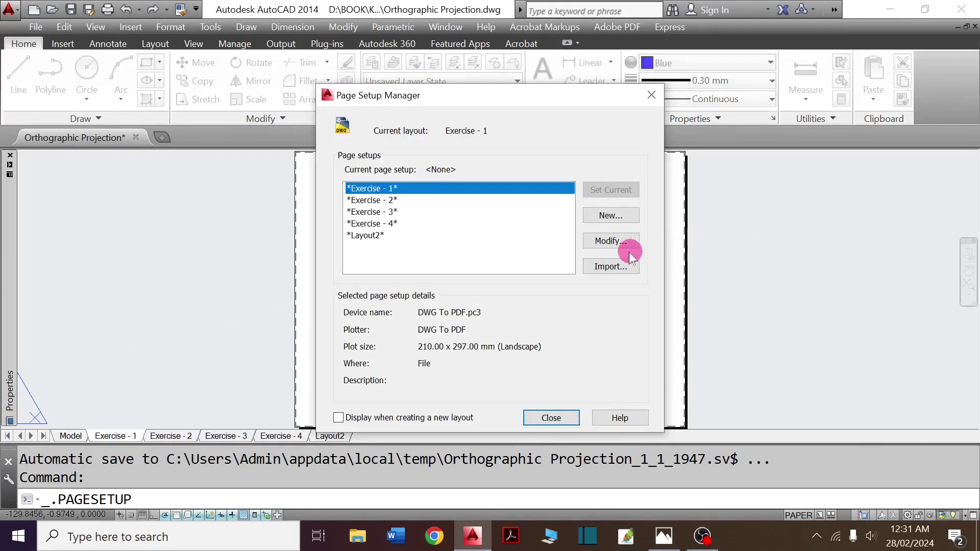
{"action": "left_click", "coordinate": [614, 241]}
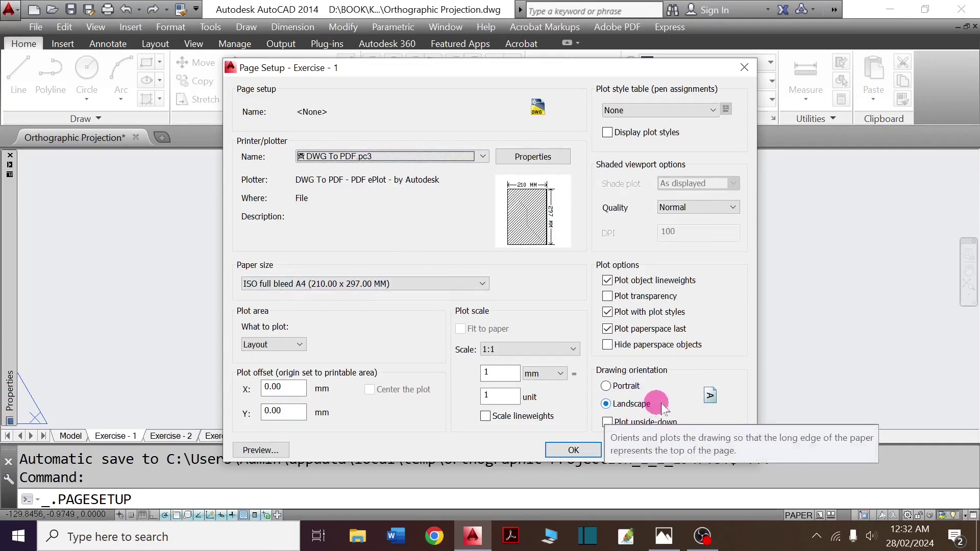
{"action": "left_click", "coordinate": [573, 450]}
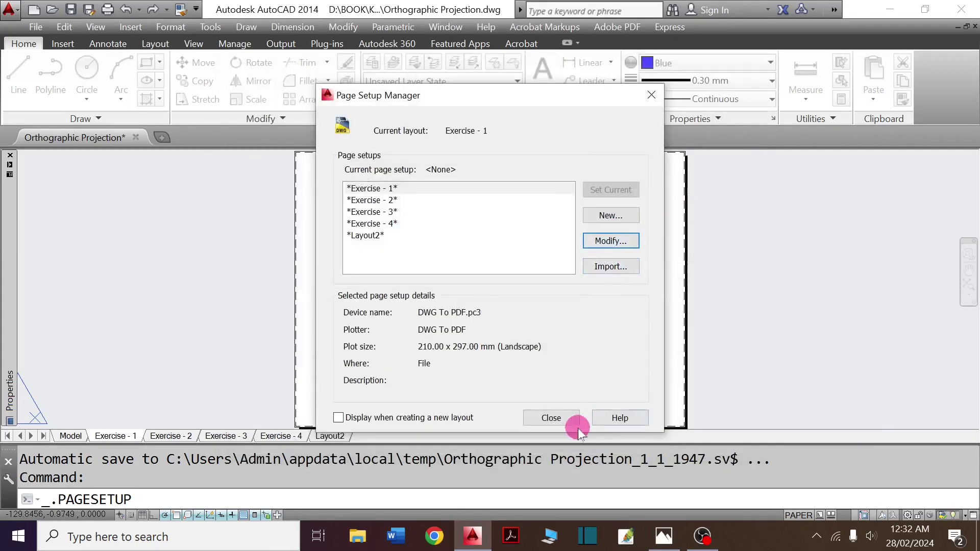
{"action": "left_click", "coordinate": [561, 418]}
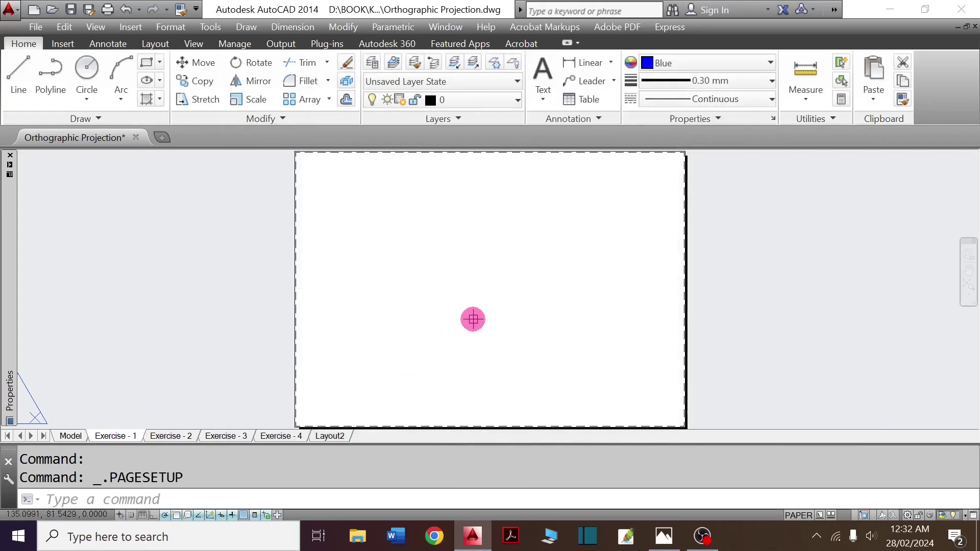
Check the reference image and draw a 100 × 75 rectangle at the sheet's upper right.
{"action": "key", "text": "alt+Tab"}
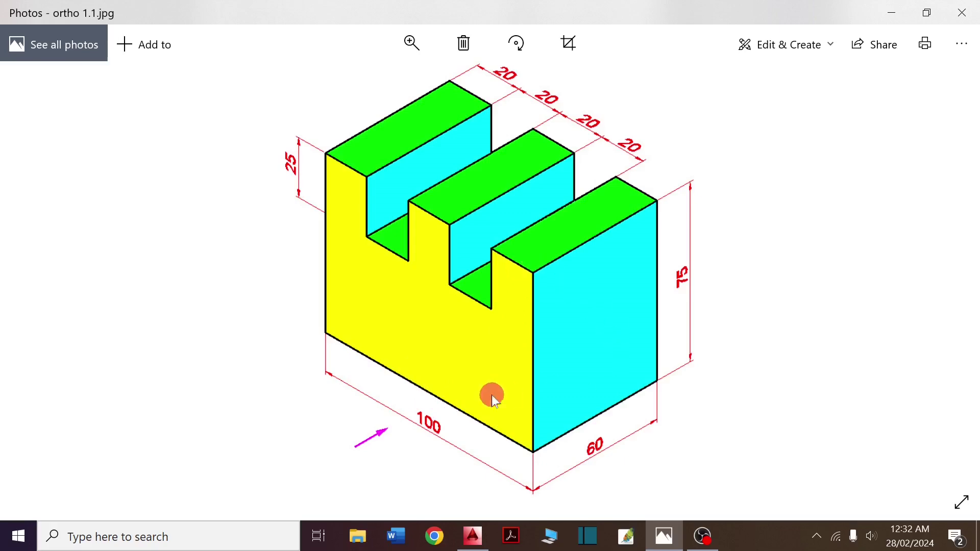
{"action": "key", "text": "alt+Tab"}
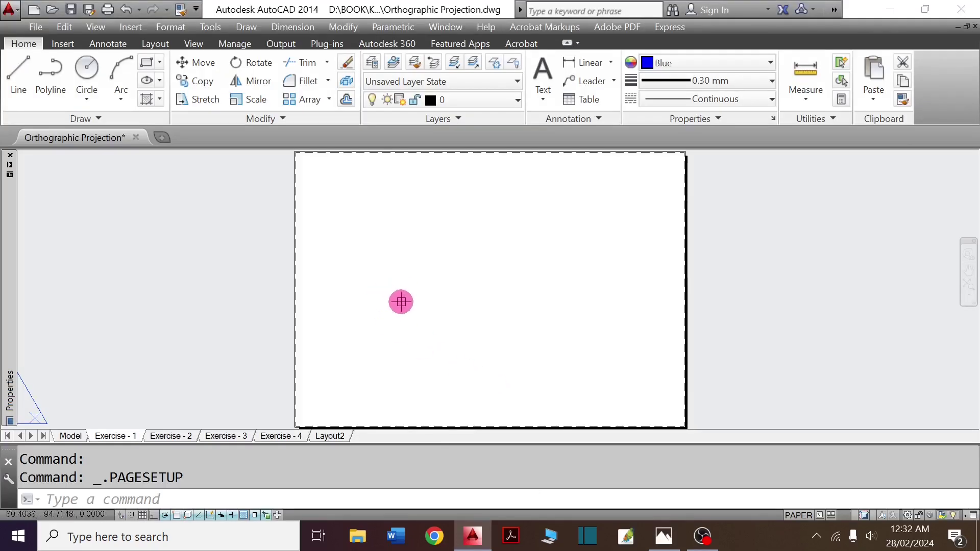
{"action": "left_click", "coordinate": [146, 63]}
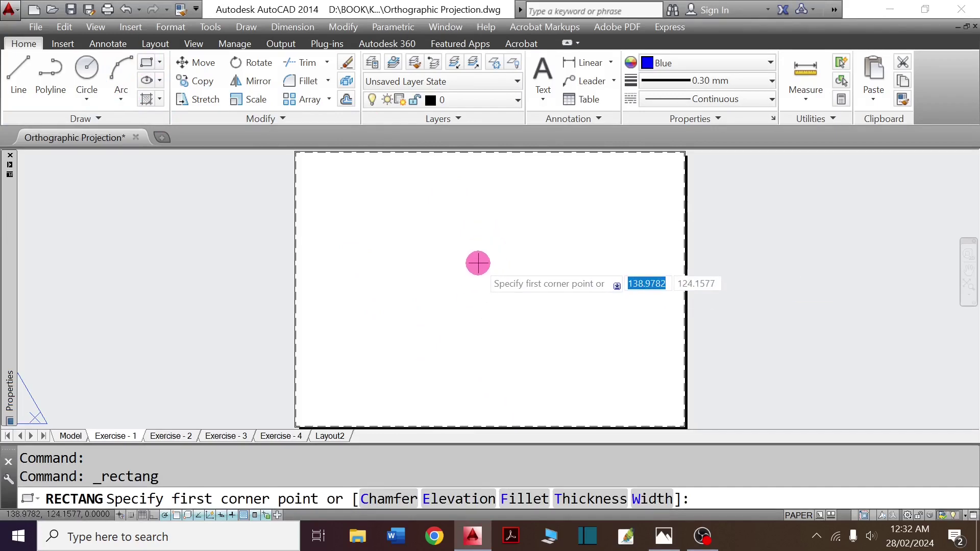
{"action": "key", "text": "alt+Tab"}
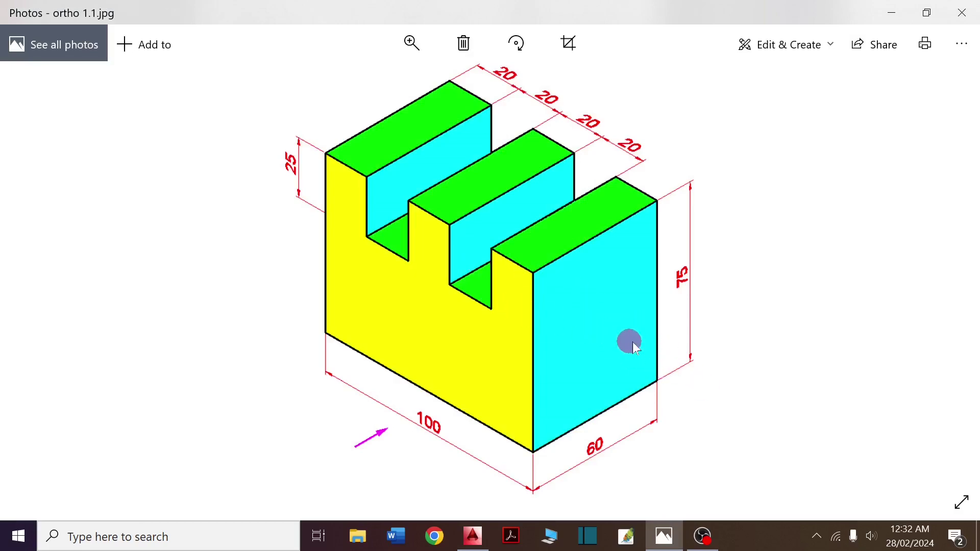
{"action": "key", "text": "alt+Tab"}
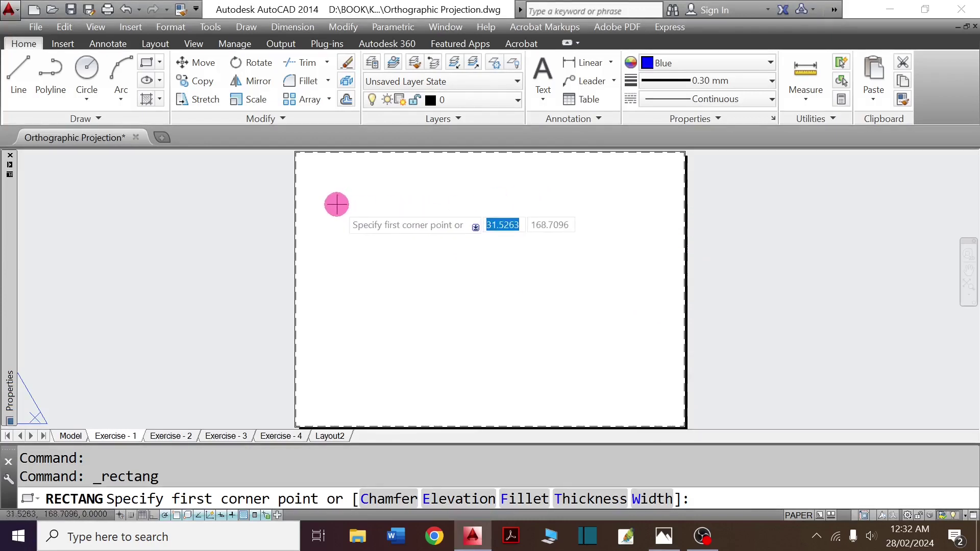
{"action": "left_click", "coordinate": [511, 262]}
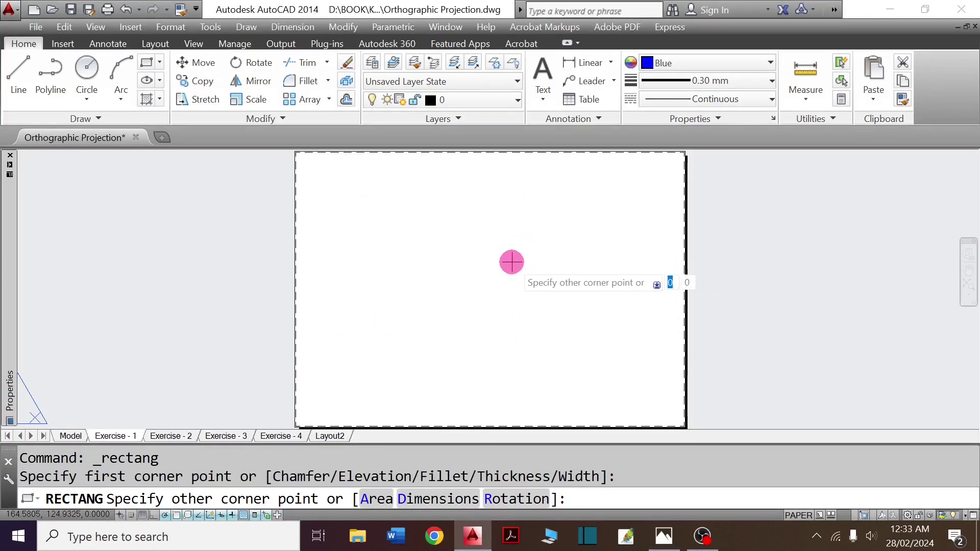
{"action": "type", "text": "@100"}
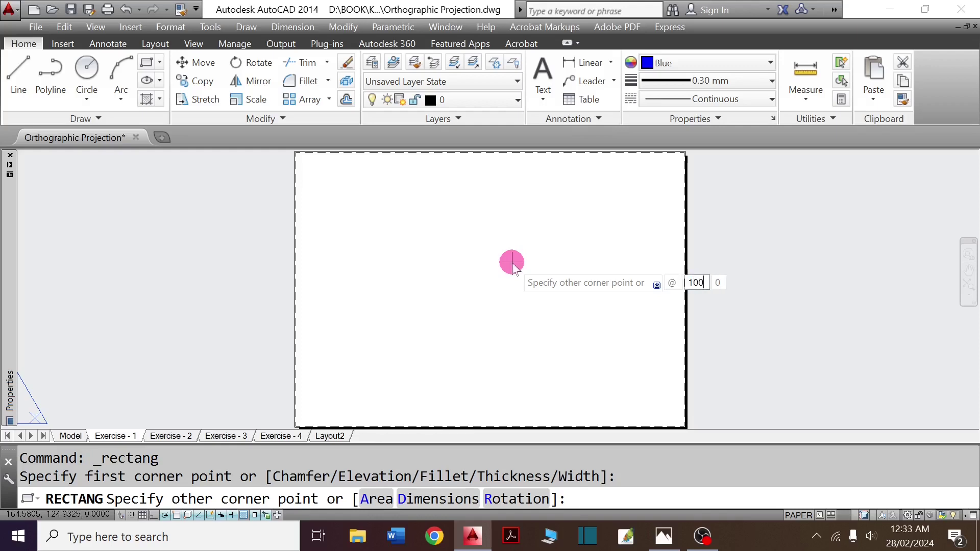
{"action": "key", "text": "Tab"}
{"action": "type", "text": "75"}
{"action": "key", "text": "Return"}
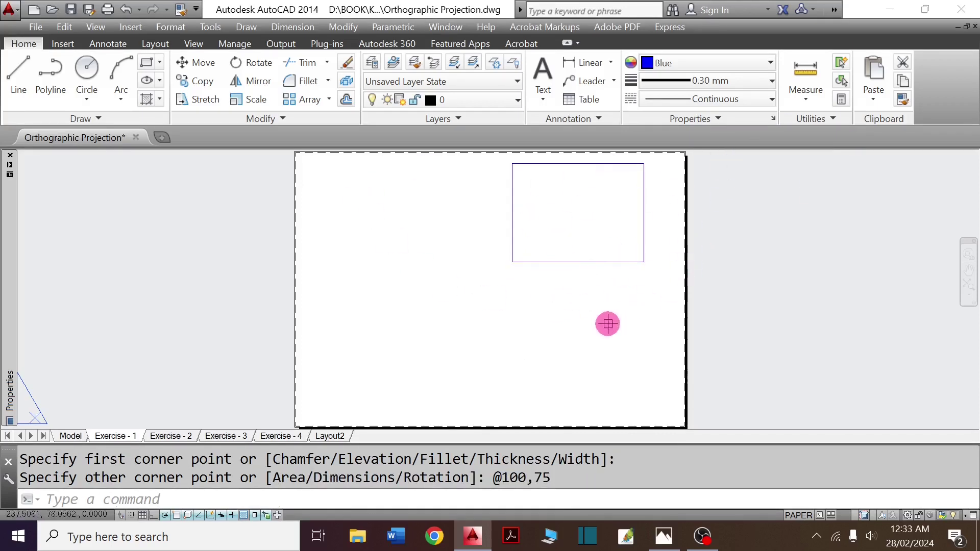
{"action": "key", "text": "alt+Tab"}
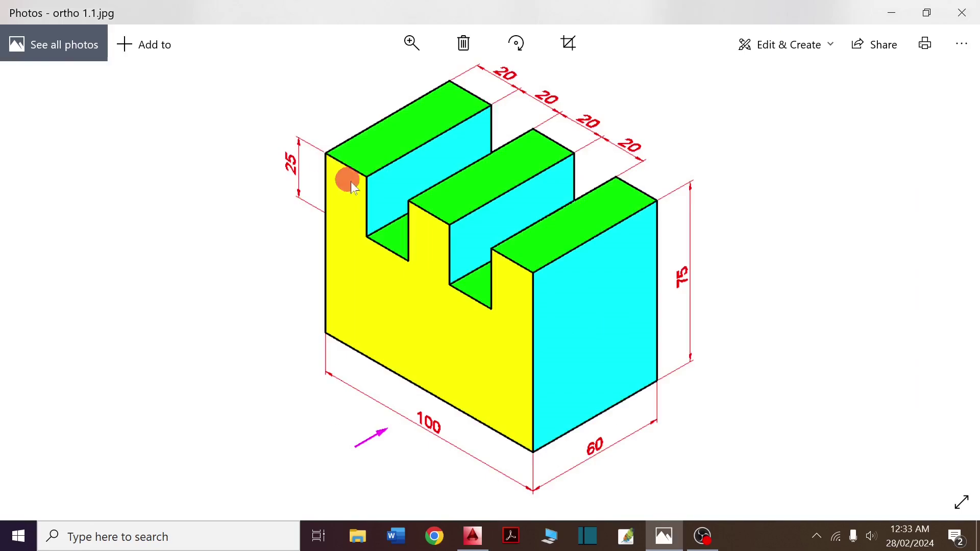
Draw a 100 × 60 rectangle below the first one, with Ortho toggled via F8.
{"action": "mouse_move", "coordinate": [350, 182]}
{"action": "left_mouse_down"}
{"action": "mouse_move", "coordinate": [504, 258]}
{"action": "mouse_move", "coordinate": [641, 219]}
{"action": "left_mouse_up"}
{"action": "key", "text": "alt+Tab"}
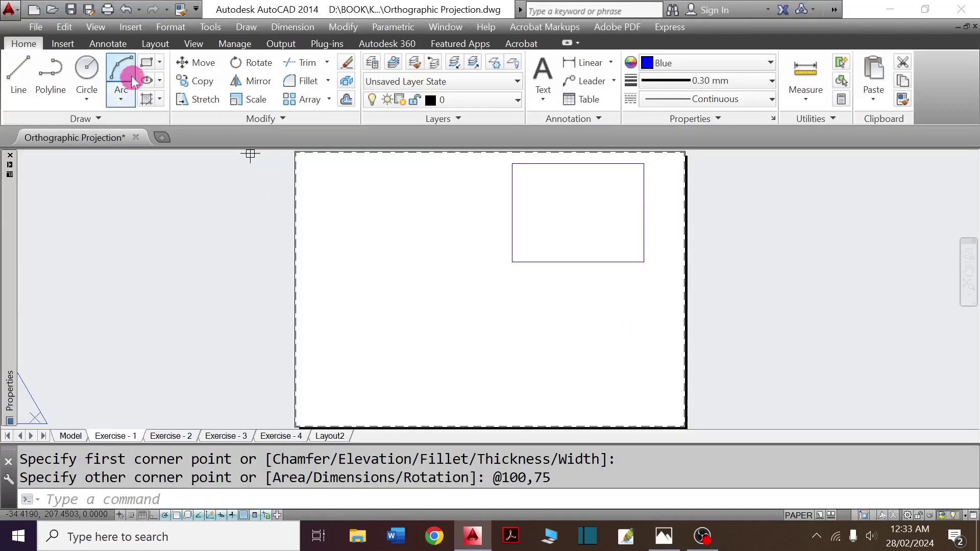
{"action": "left_click", "coordinate": [147, 67]}
{"action": "left_click", "coordinate": [509, 393]}
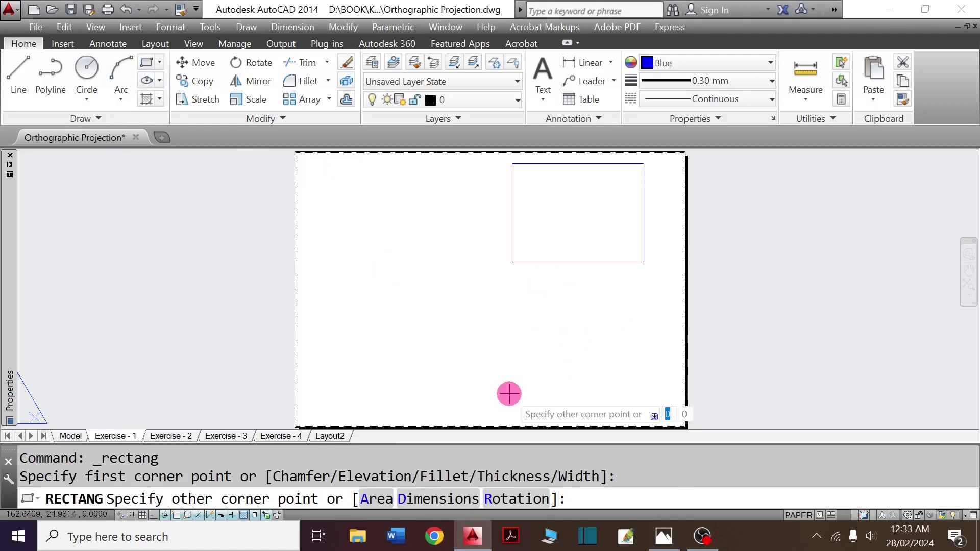
{"action": "key", "text": "F8"}
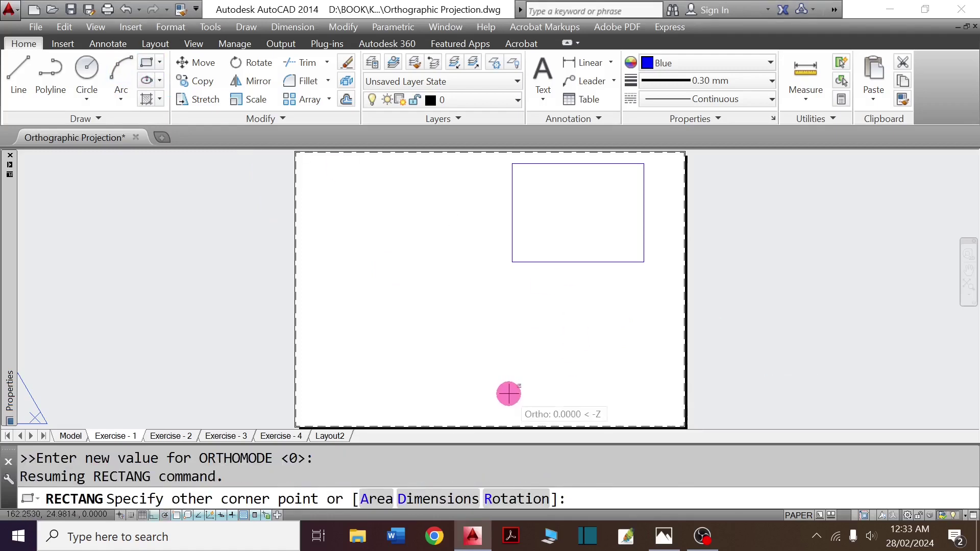
{"action": "type", "text": "@100,60"}
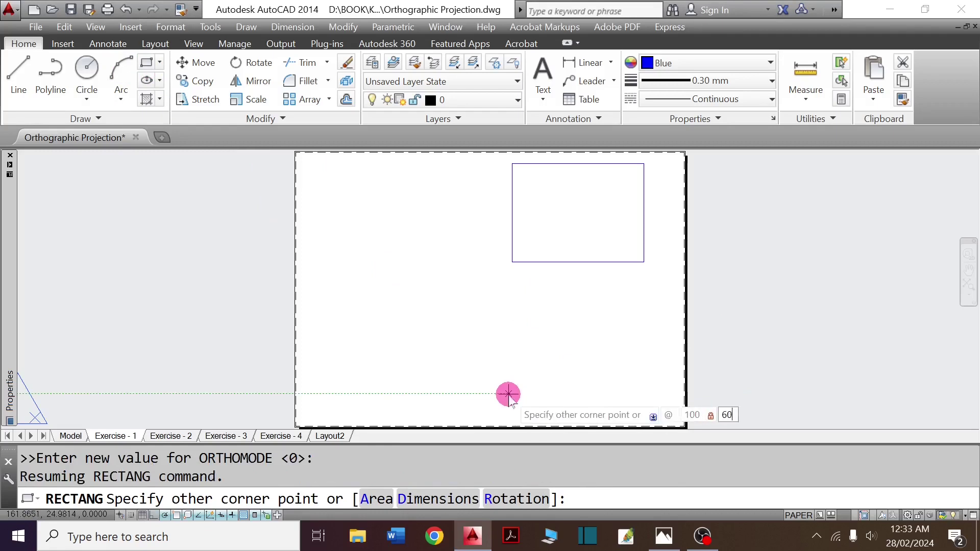
{"action": "key", "text": "Return"}
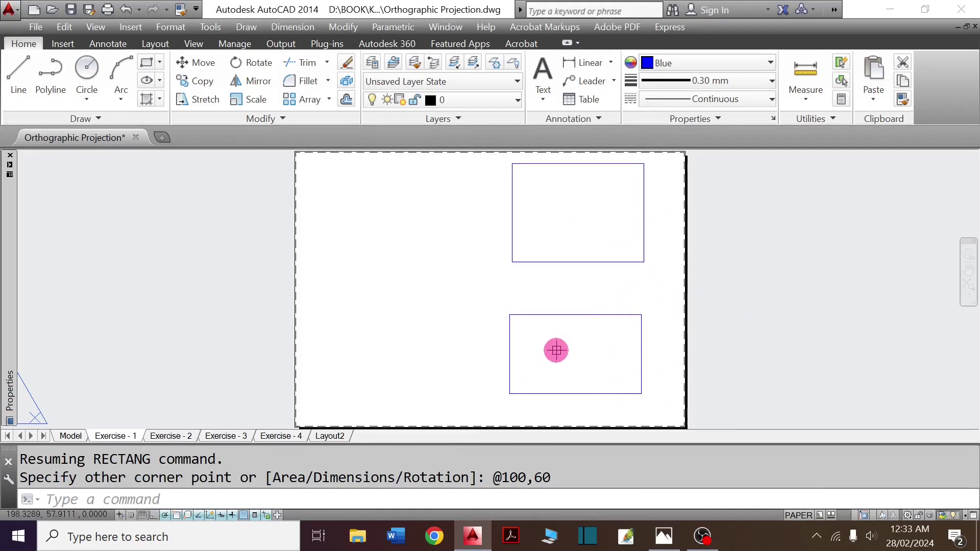
{"action": "key", "text": "alt+Tab"}
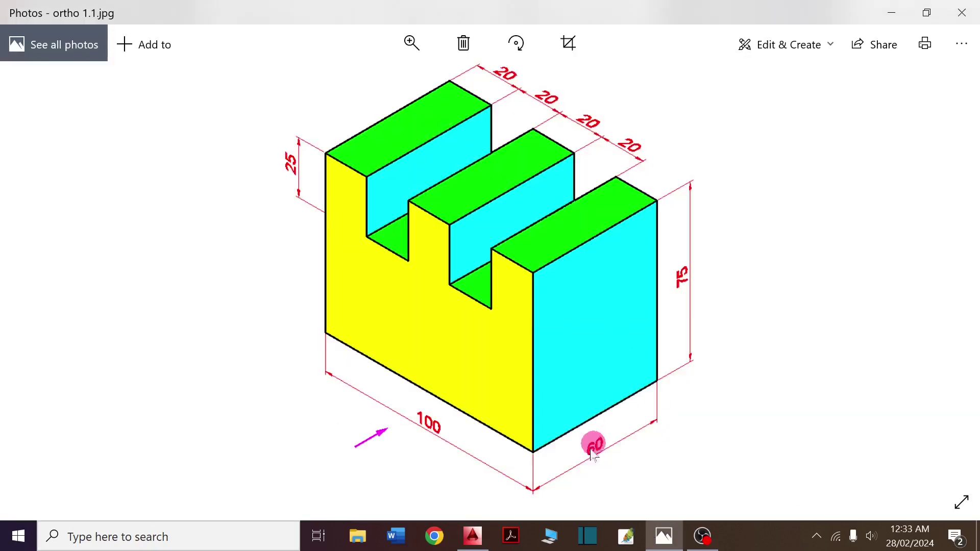
{"action": "key", "text": "alt+Tab"}
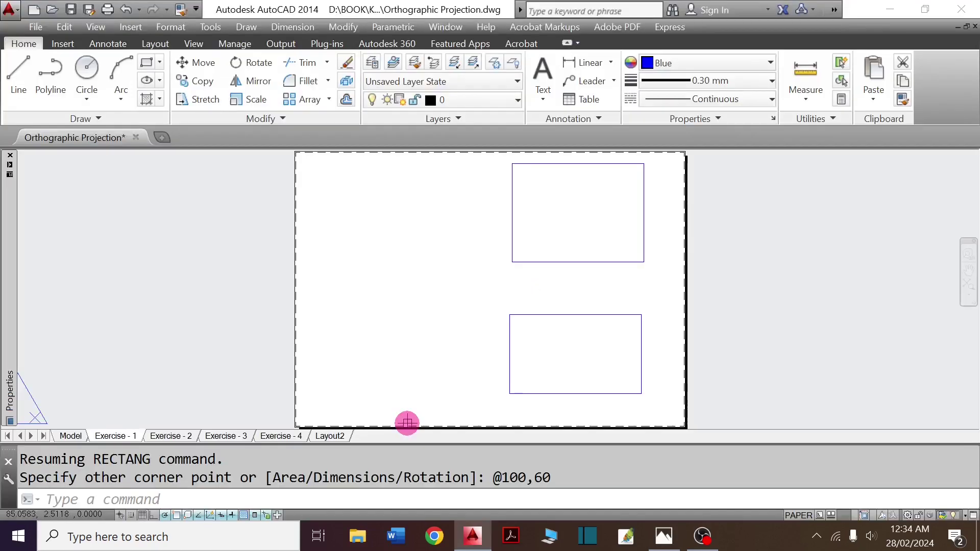
Draw a 60 × 75 rectangle at the upper left, then select the lower rectangle.
{"action": "left_click", "coordinate": [147, 62]}
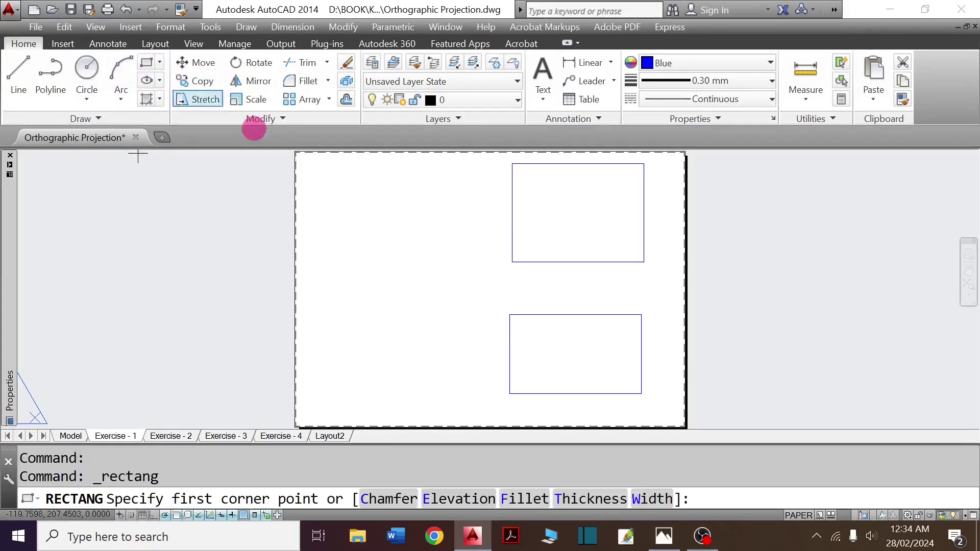
{"action": "left_click", "coordinate": [345, 263]}
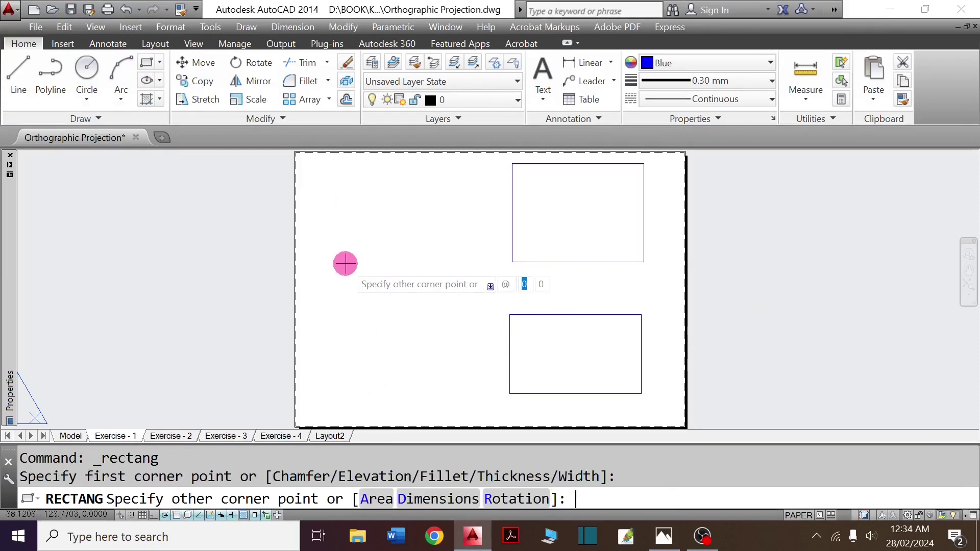
{"action": "type", "text": "60"}
{"action": "key", "text": "Tab"}
{"action": "type", "text": "7"}
{"action": "key", "text": "Return"}
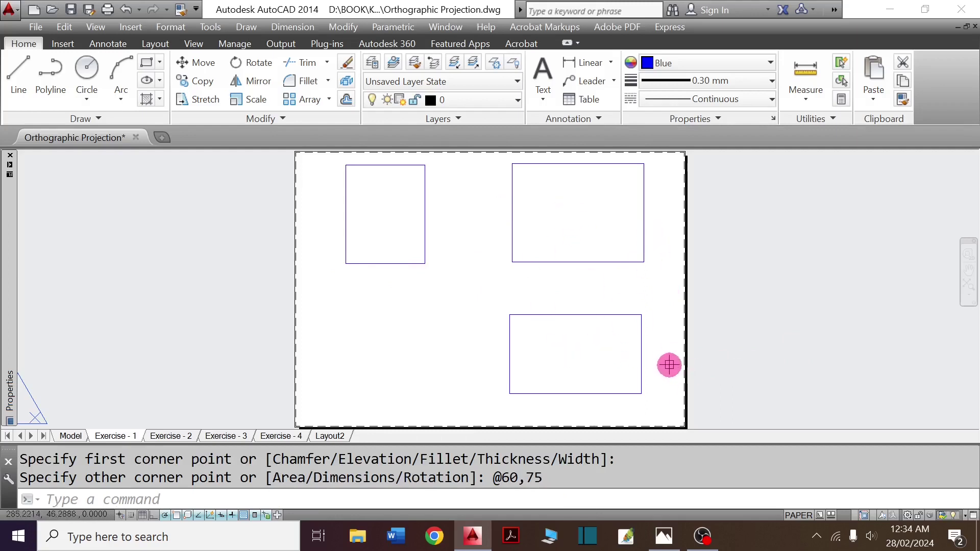
{"action": "left_click", "coordinate": [666, 349]}
{"action": "left_click", "coordinate": [565, 314]}
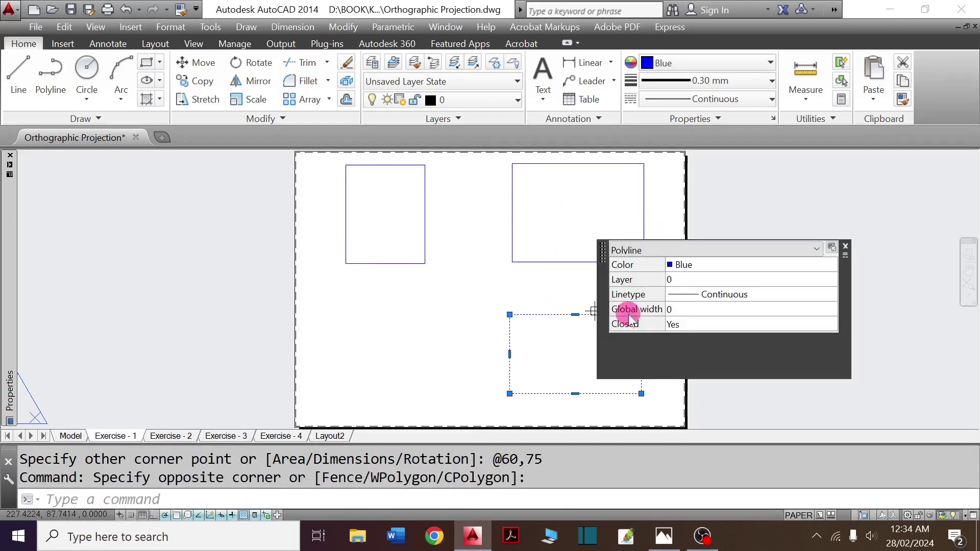
Butt the 100 × 60 rectangle under the front view, then move it 30 units down.
{"action": "type", "text": "m"}
{"action": "key", "text": "Return"}
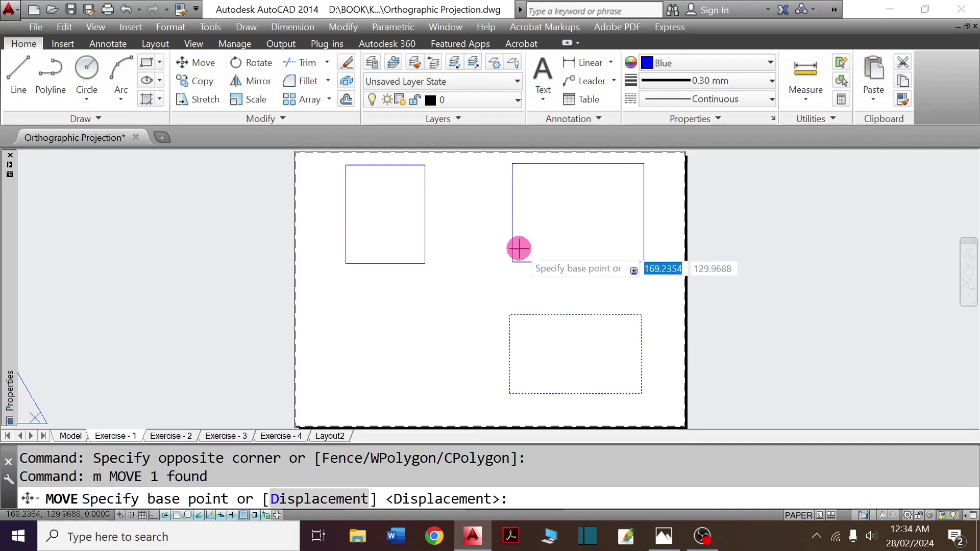
{"action": "left_click", "coordinate": [510, 315]}
{"action": "left_click", "coordinate": [511, 261]}
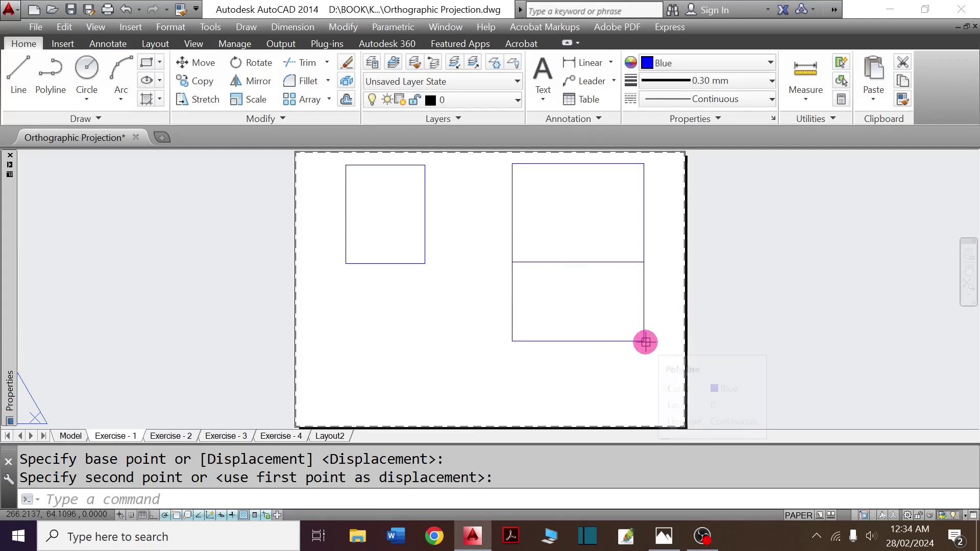
{"action": "left_click", "coordinate": [203, 62]}
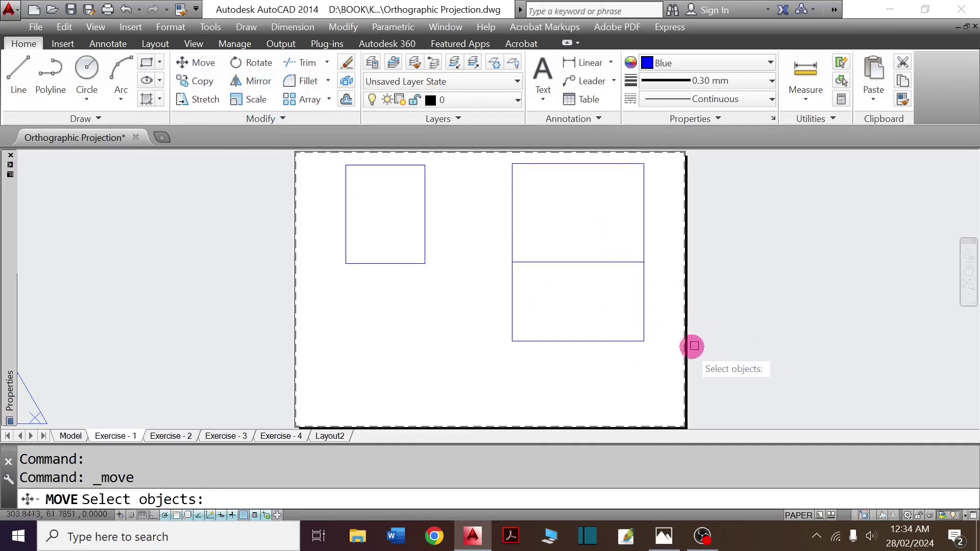
{"action": "left_click", "coordinate": [627, 344]}
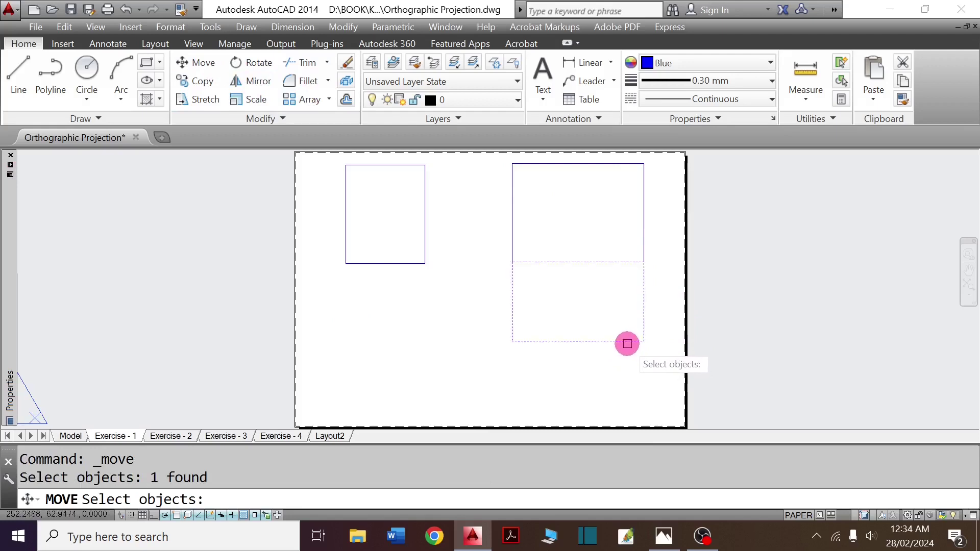
{"action": "key", "text": "Return"}
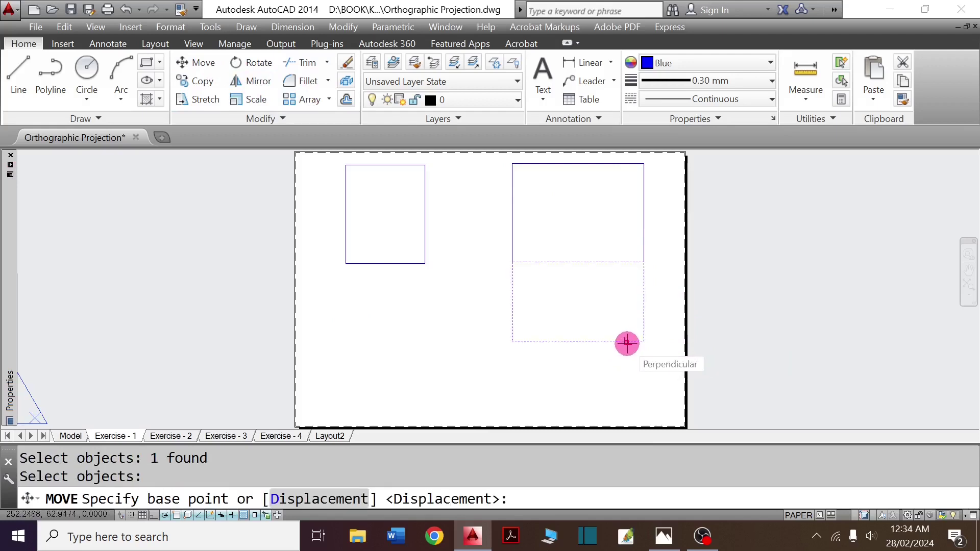
{"action": "left_click", "coordinate": [463, 277]}
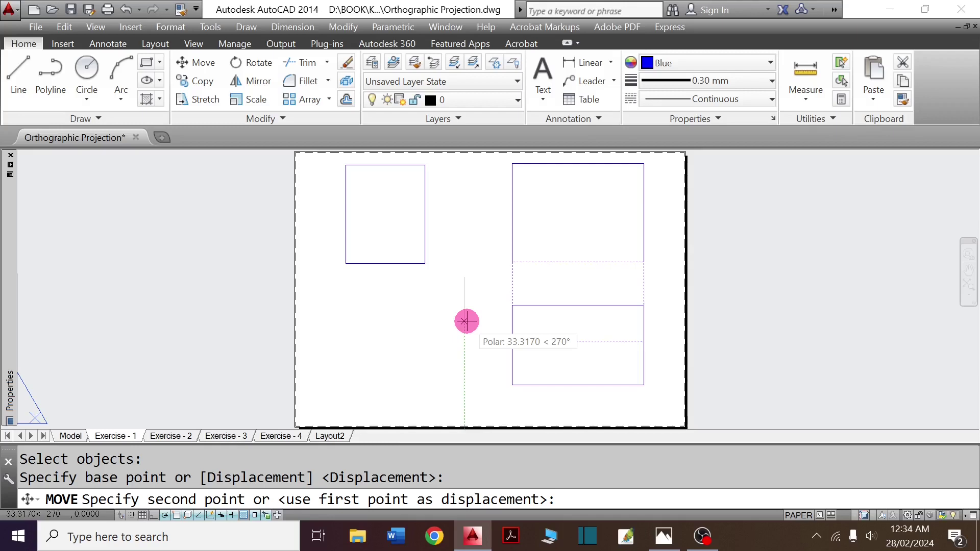
{"action": "type", "text": "30"}
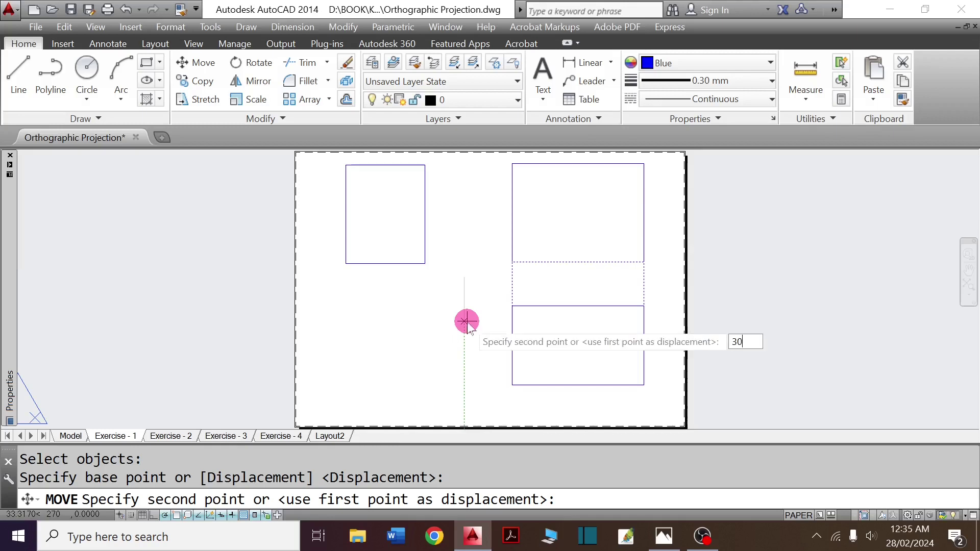
{"action": "key", "text": "Return"}
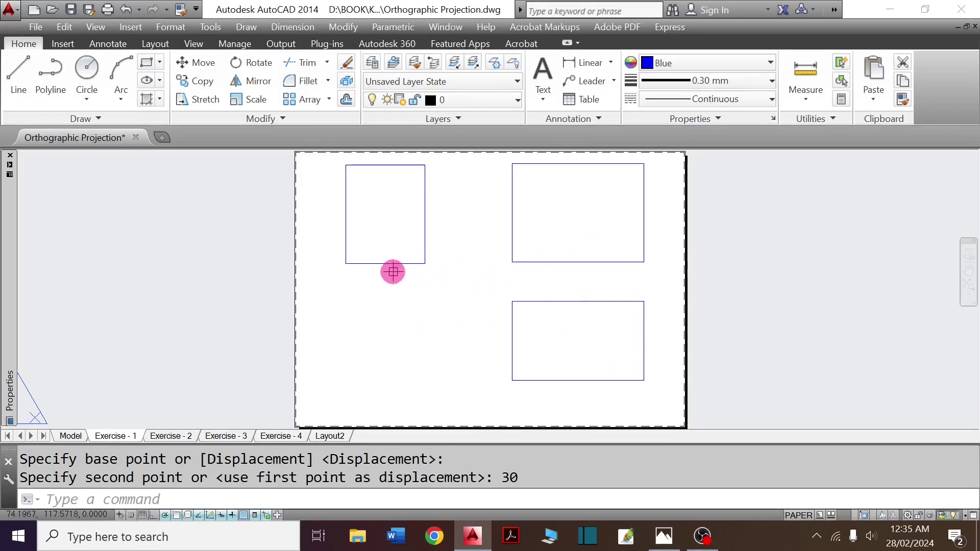
Butt the 60 × 75 rectangle against the front view's left side, then move it 30 left.
{"action": "type", "text": "m"}
{"action": "key", "text": "Return"}
{"action": "left_click", "coordinate": [420, 264]}
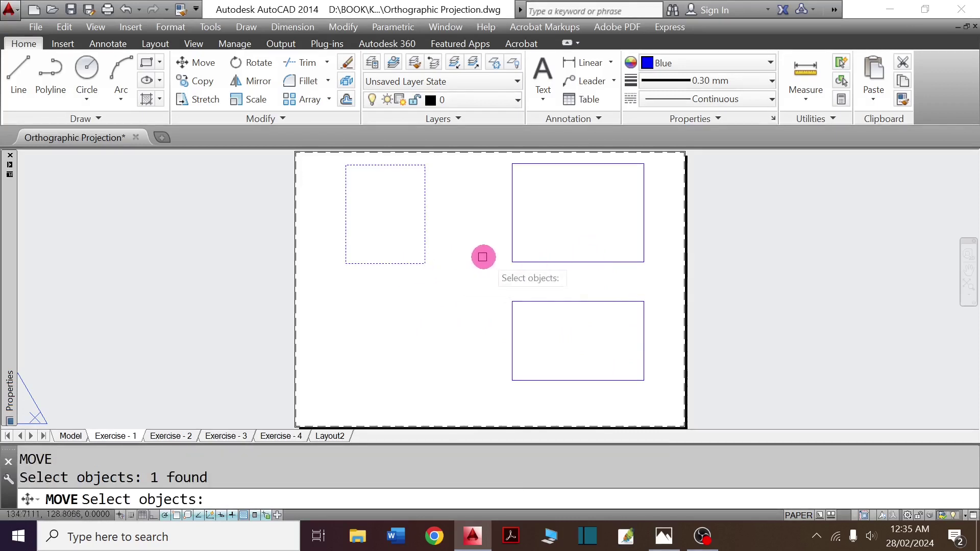
{"action": "key", "text": "Return"}
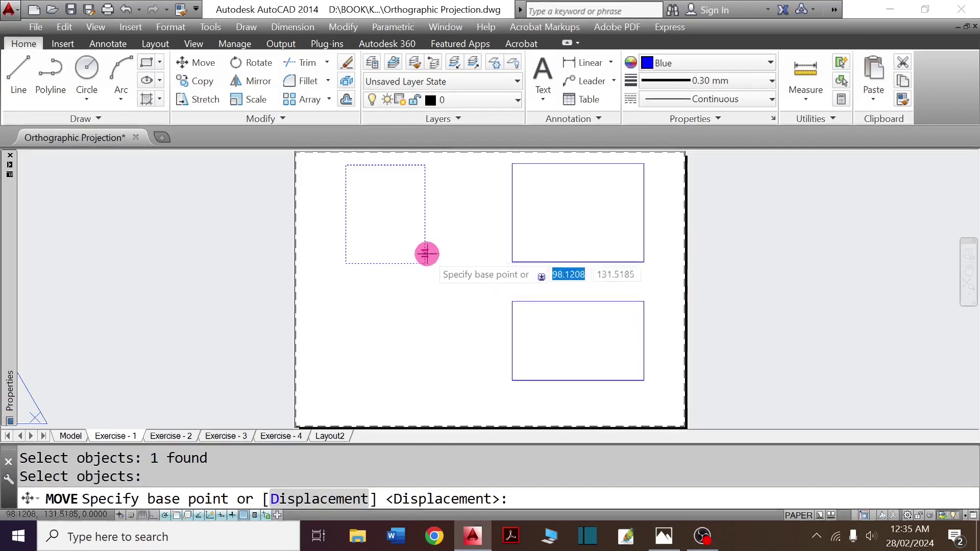
{"action": "left_click", "coordinate": [425, 263]}
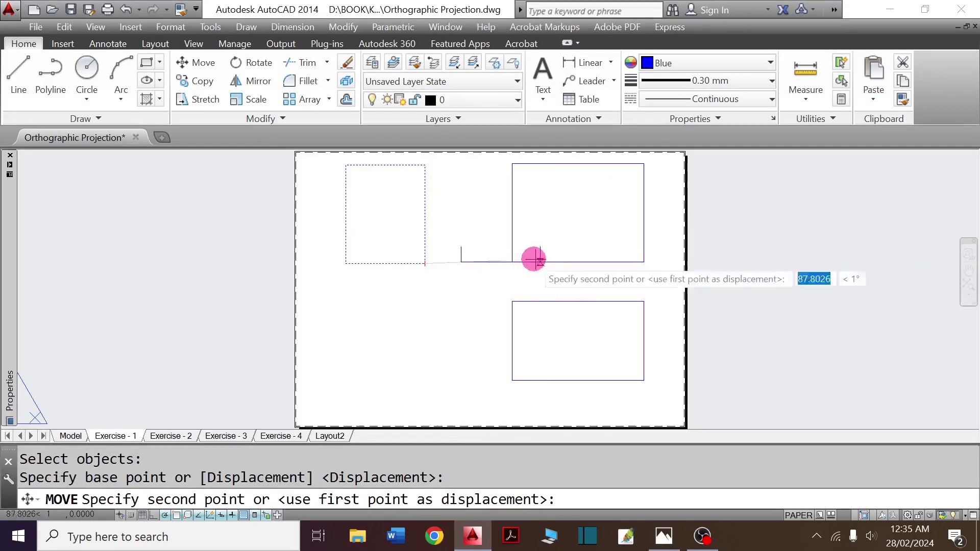
{"action": "left_click", "coordinate": [512, 262]}
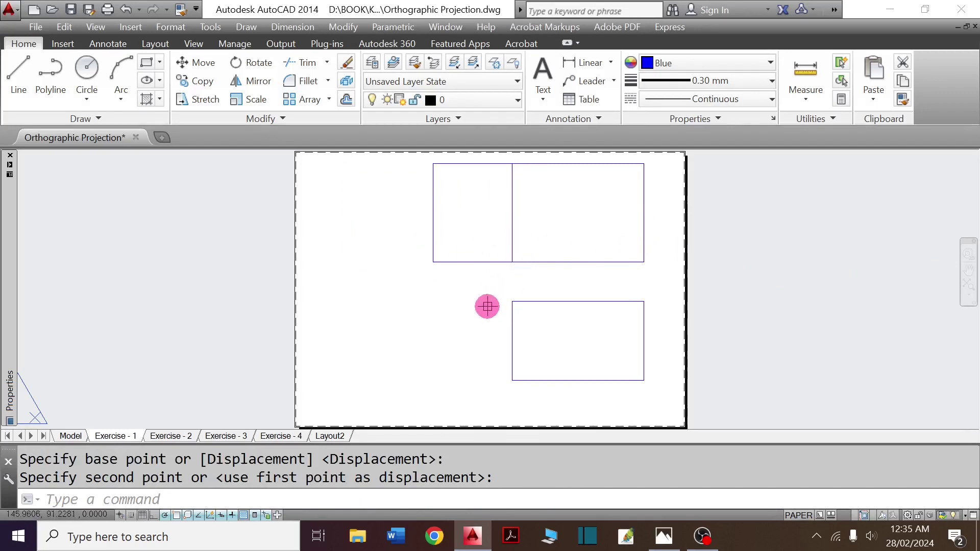
{"action": "key", "text": "Return"}
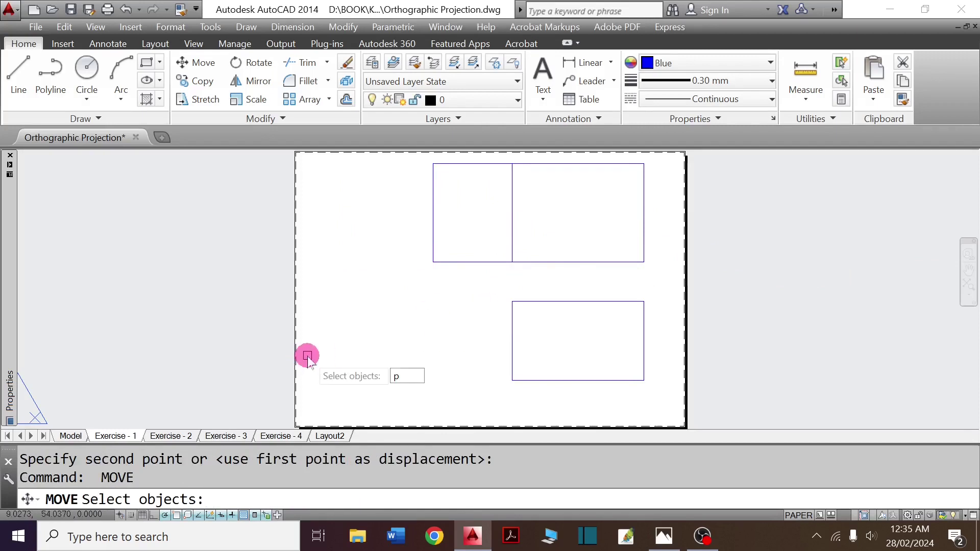
{"action": "key", "text": "Return"}
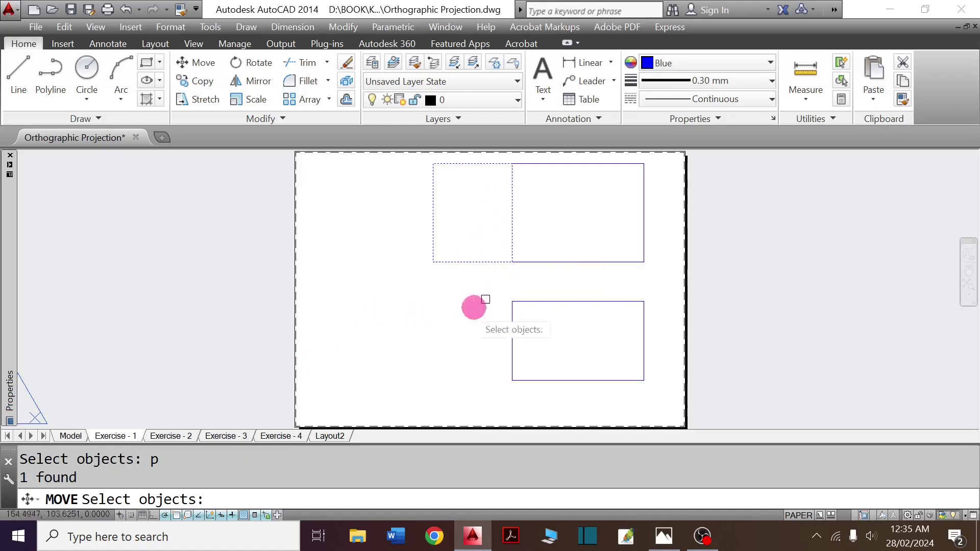
{"action": "key", "text": "Return"}
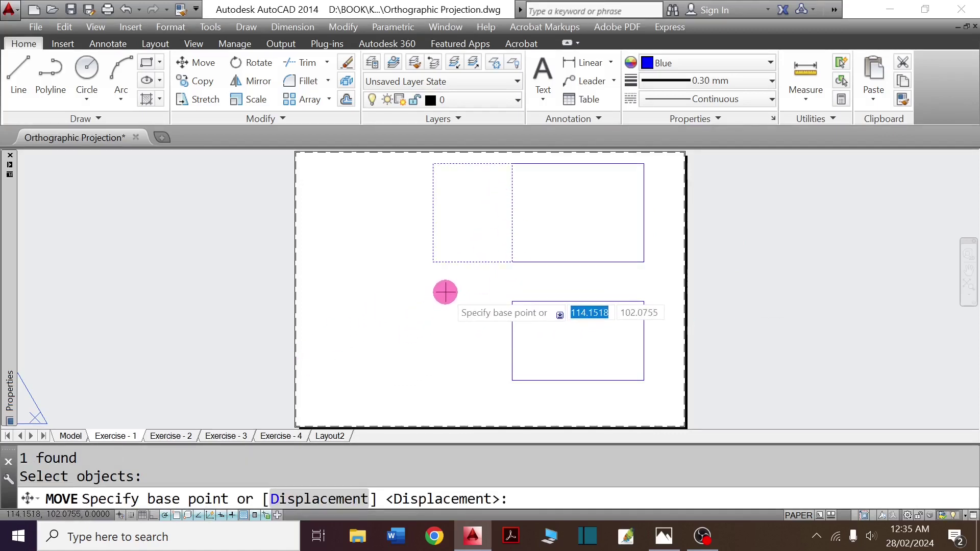
{"action": "left_click", "coordinate": [445, 292]}
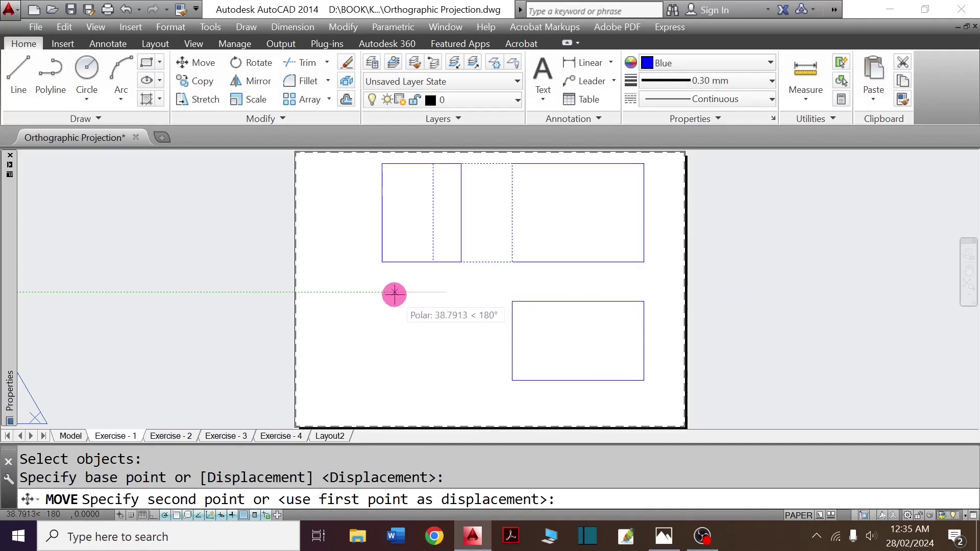
{"action": "type", "text": "30"}
{"action": "key", "text": "Return"}
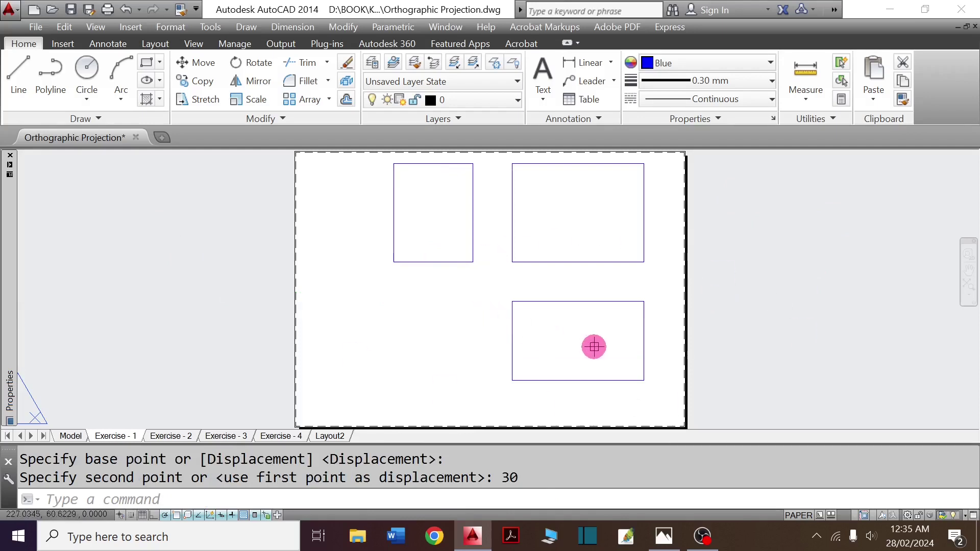
{"action": "left_click", "coordinate": [718, 335]}
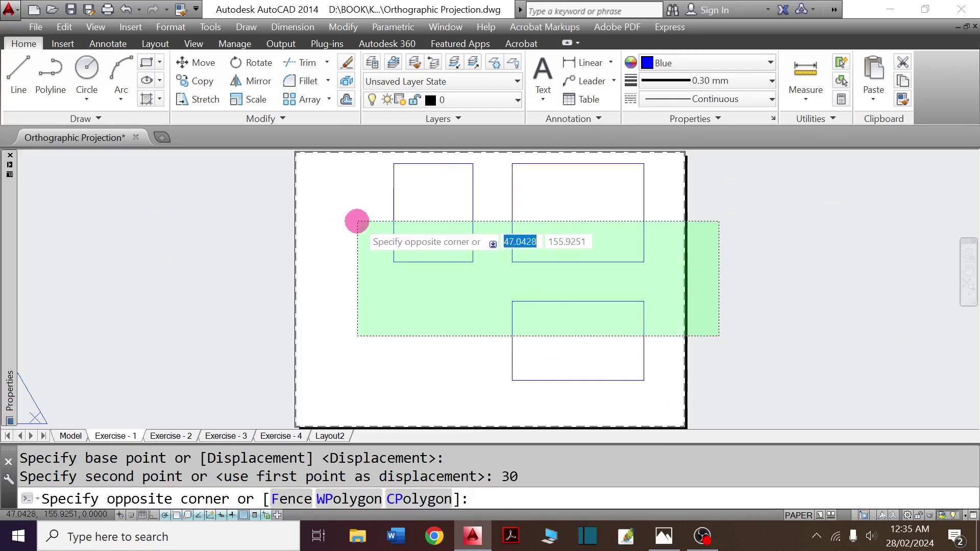
Explode the three selected rectangles into lines and recheck the slots in the reference image.
{"action": "left_click", "coordinate": [356, 221]}
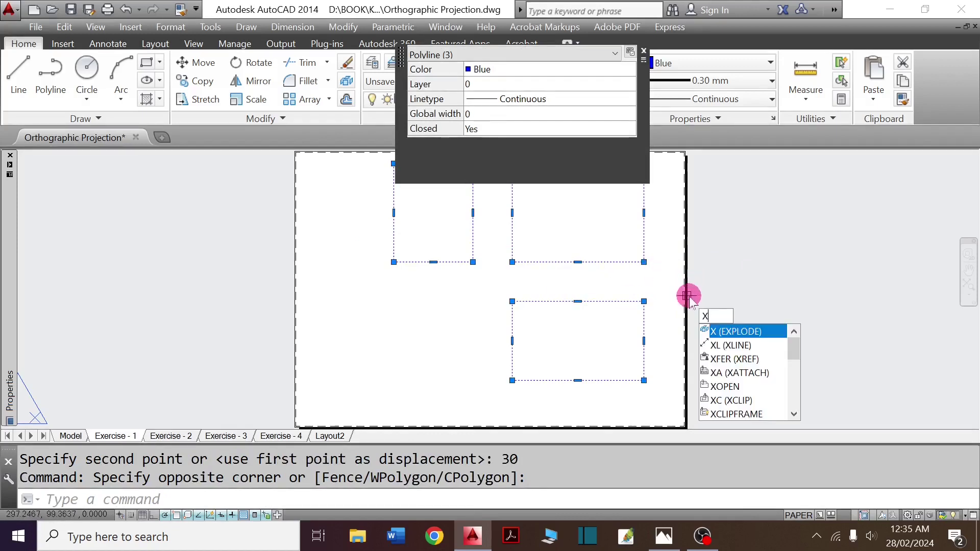
{"action": "key", "text": "Return"}
{"action": "left_click", "coordinate": [571, 261]}
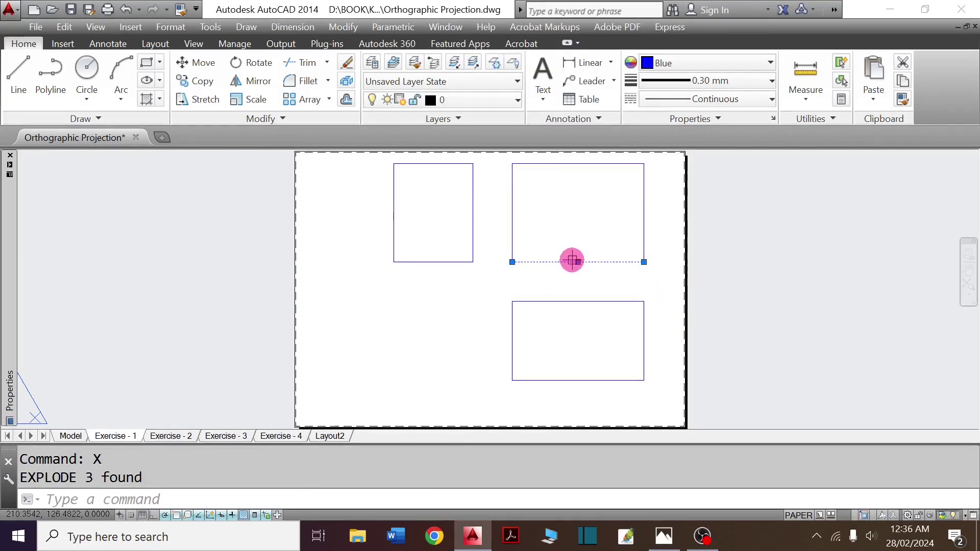
{"action": "key", "text": "Escape"}
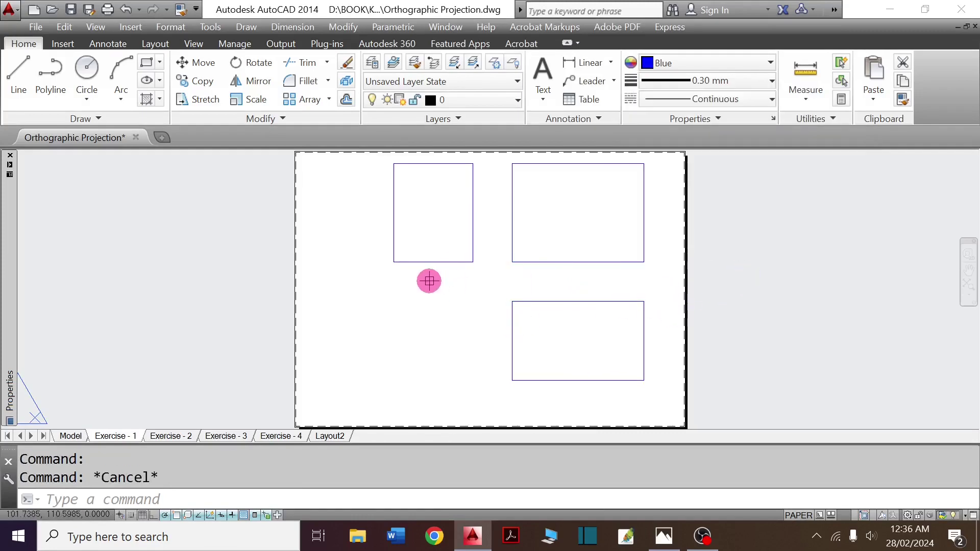
{"action": "key", "text": "alt+Tab"}
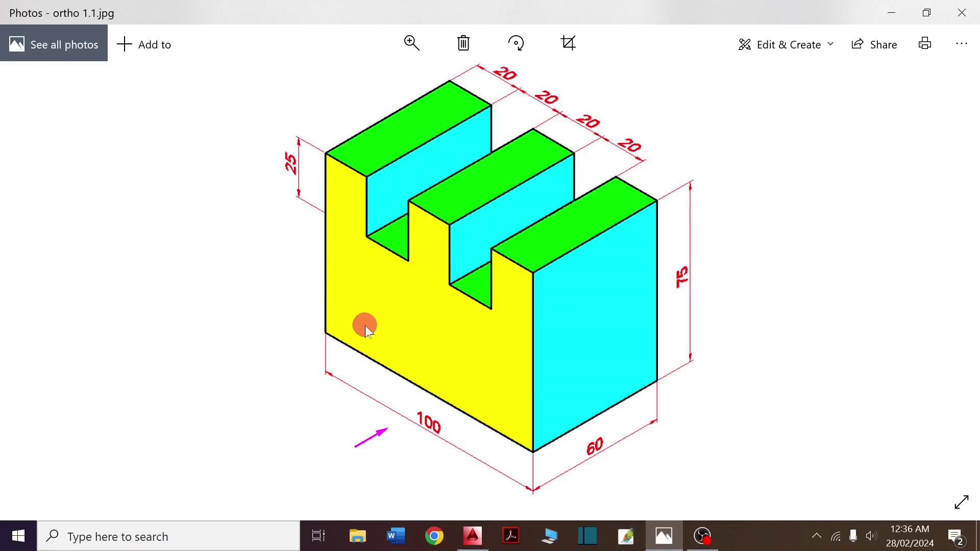
{"action": "left_click", "coordinate": [340, 349]}
{"action": "key", "text": "alt+Tab"}
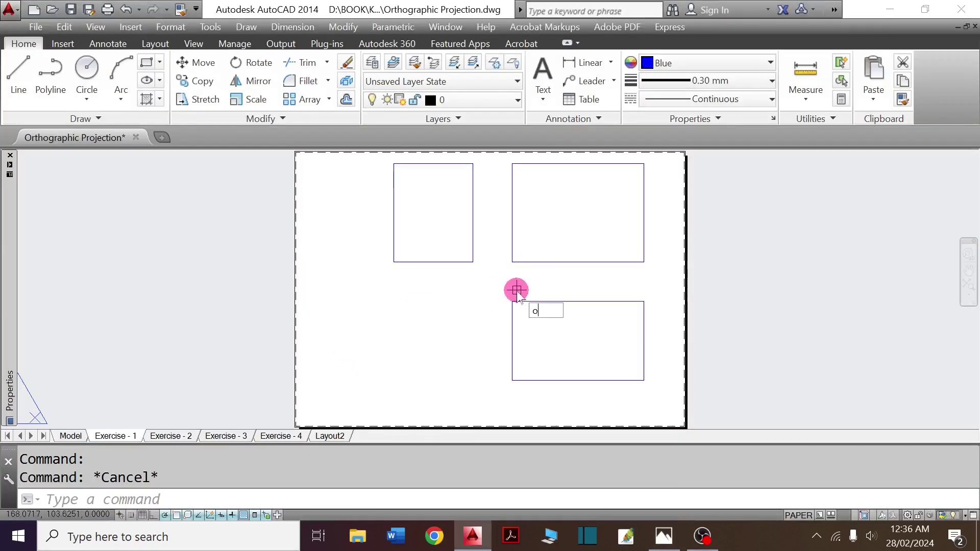
Offset the front view's top edge 25 units downward.
{"action": "type", "text": "o"}
{"action": "key", "text": "Escape"}
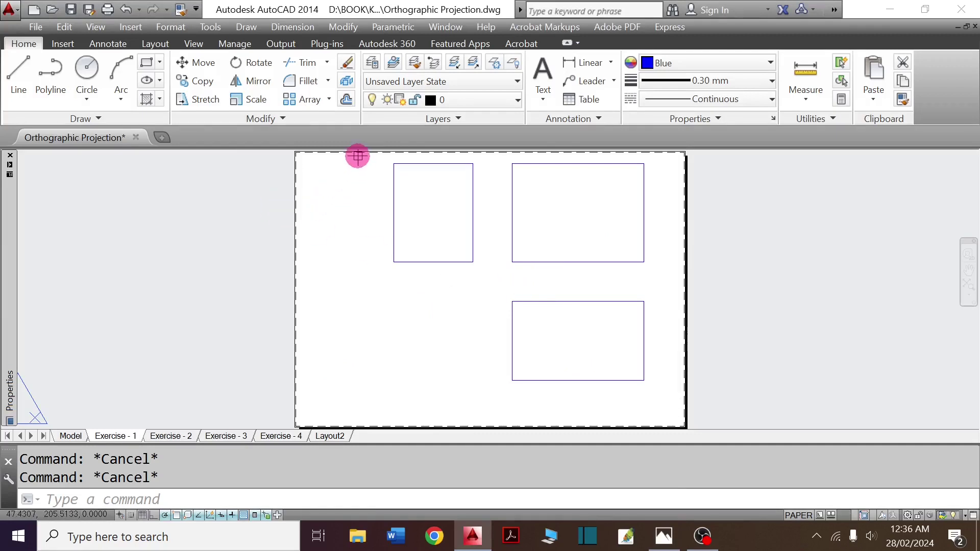
{"action": "left_click", "coordinate": [347, 101]}
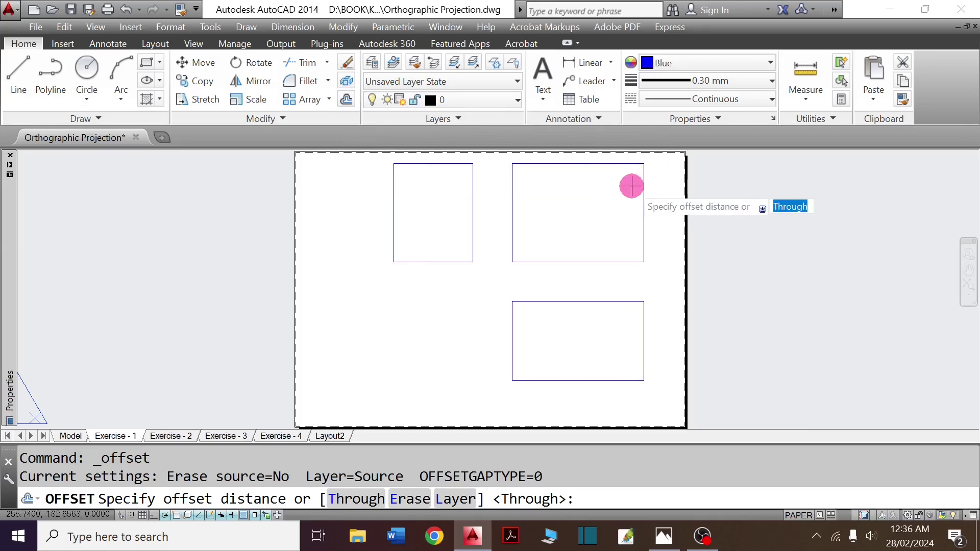
{"action": "key", "text": "Return"}
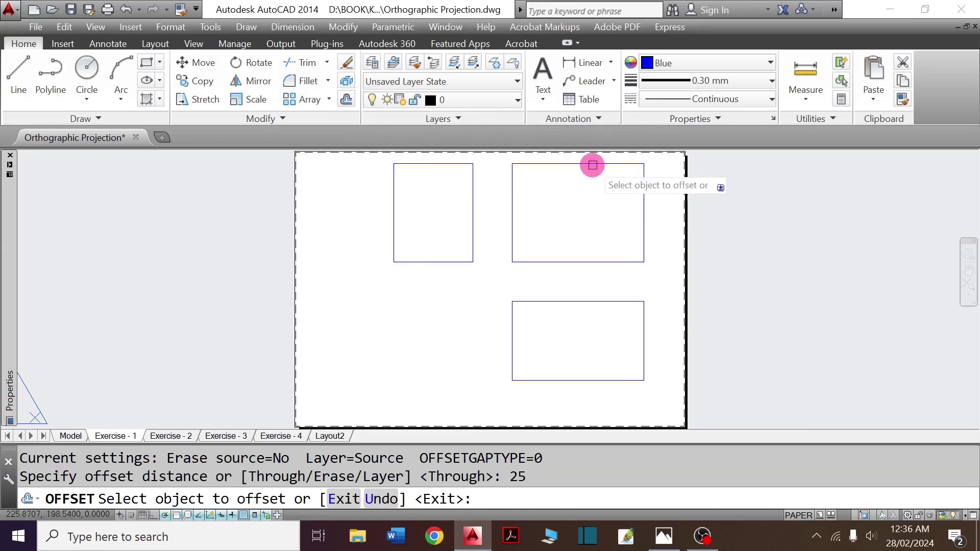
{"action": "left_click", "coordinate": [591, 163]}
{"action": "left_click", "coordinate": [597, 224]}
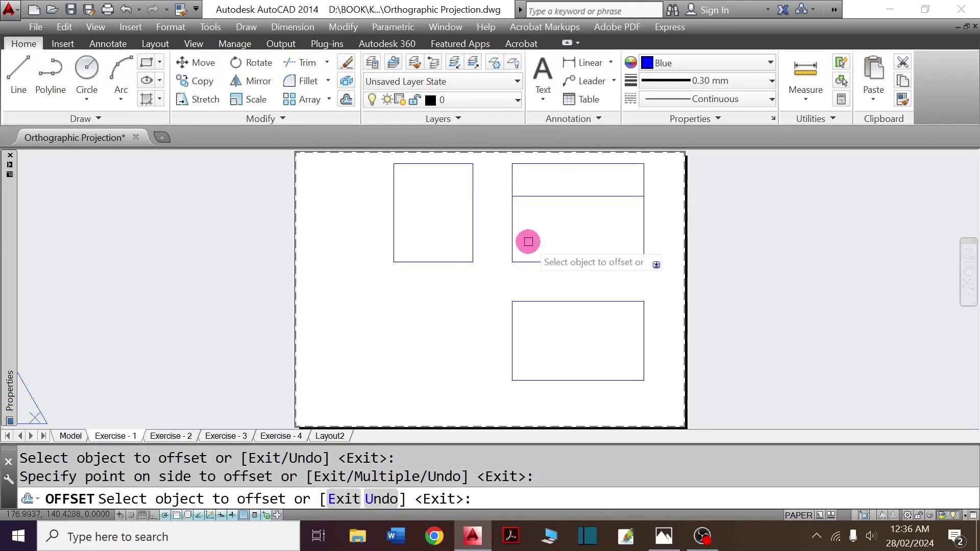
{"action": "key", "text": "Return"}
Offset the left edge repeatedly at 20 to make four vertical lines across the front view.
{"action": "key", "text": "Return"}
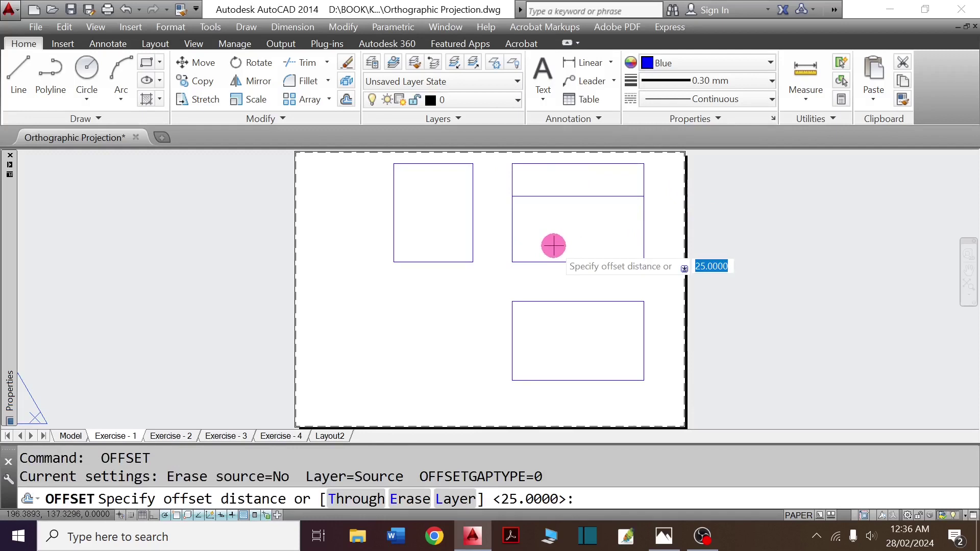
{"action": "type", "text": "20"}
{"action": "key", "text": "Return"}
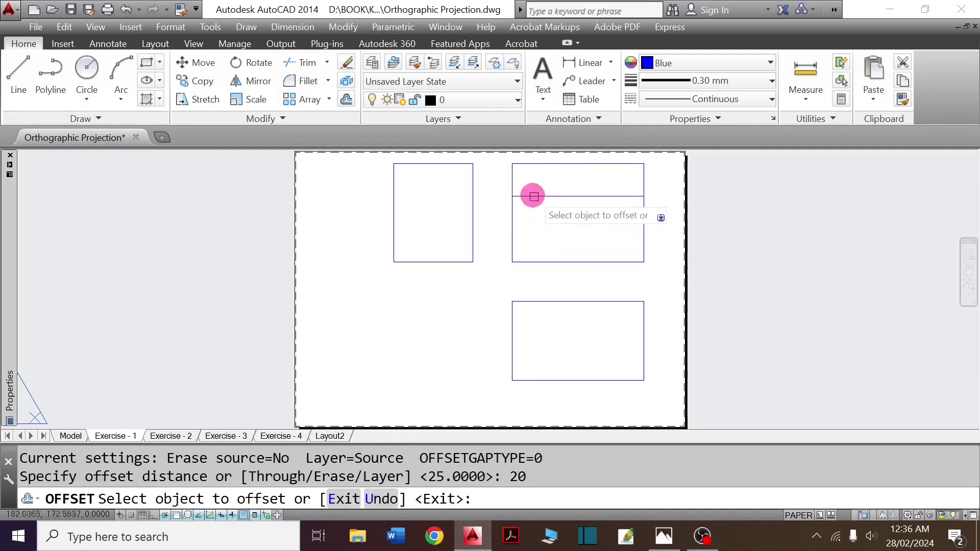
{"action": "left_click", "coordinate": [512, 184]}
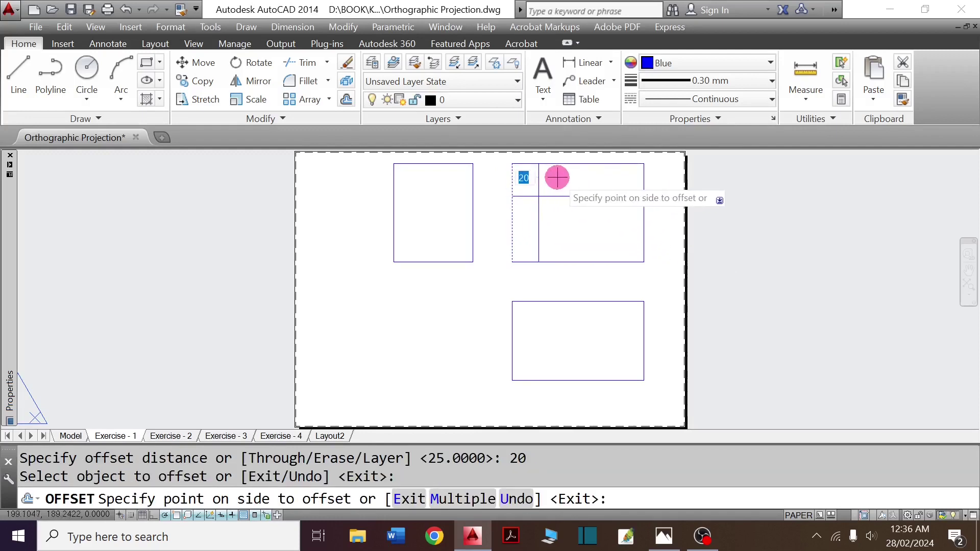
{"action": "left_click", "coordinate": [557, 181]}
{"action": "left_click", "coordinate": [537, 180]}
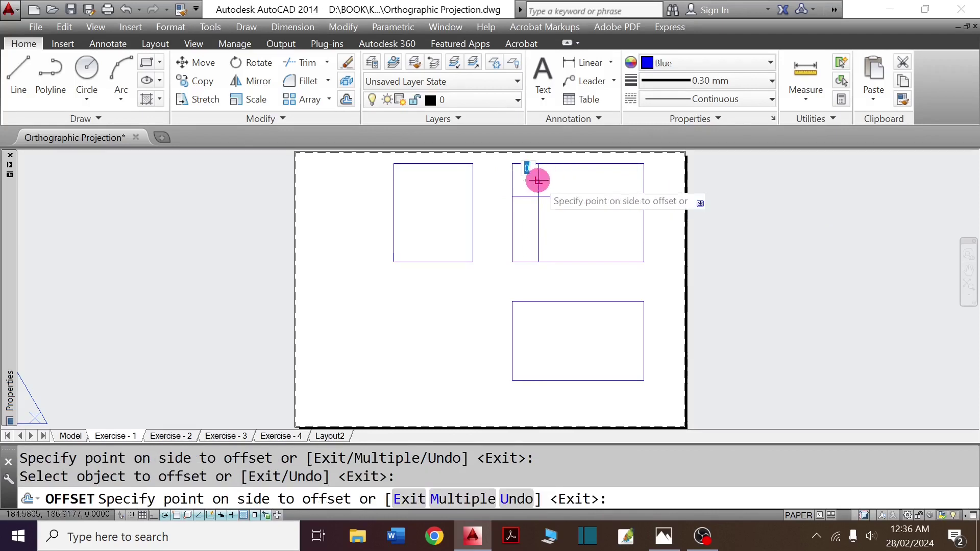
{"action": "left_click", "coordinate": [574, 181]}
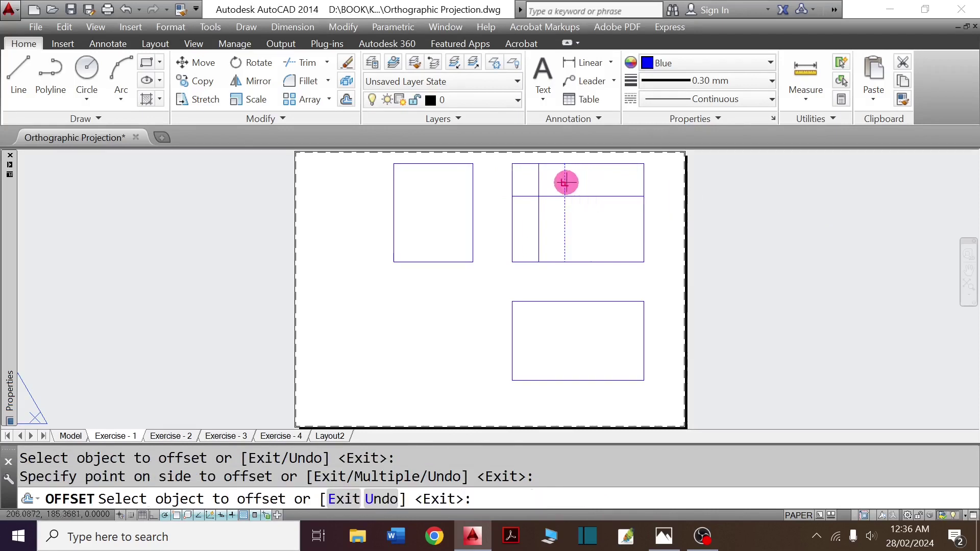
{"action": "left_click", "coordinate": [564, 182]}
{"action": "left_click", "coordinate": [603, 180]}
{"action": "left_click", "coordinate": [591, 183]}
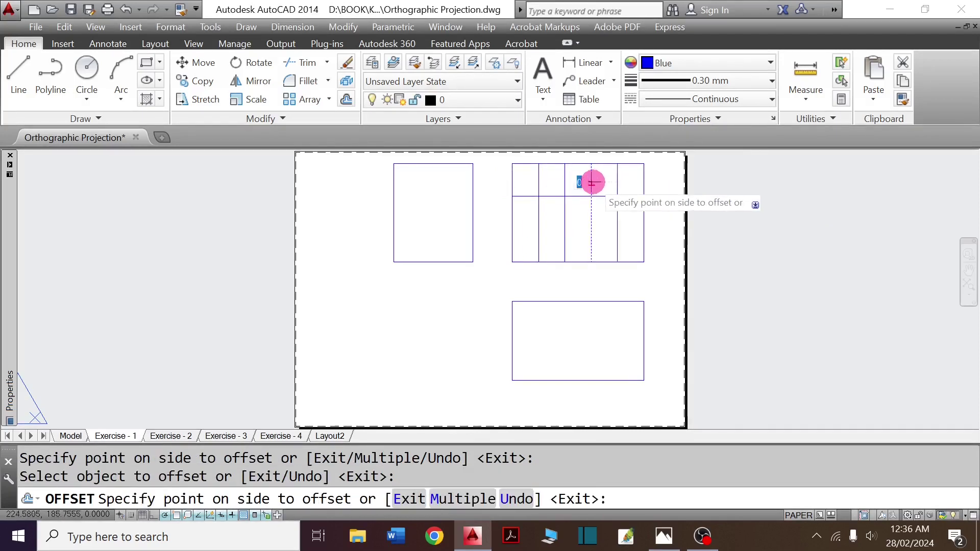
{"action": "left_click", "coordinate": [623, 182]}
{"action": "key", "text": "Return"}
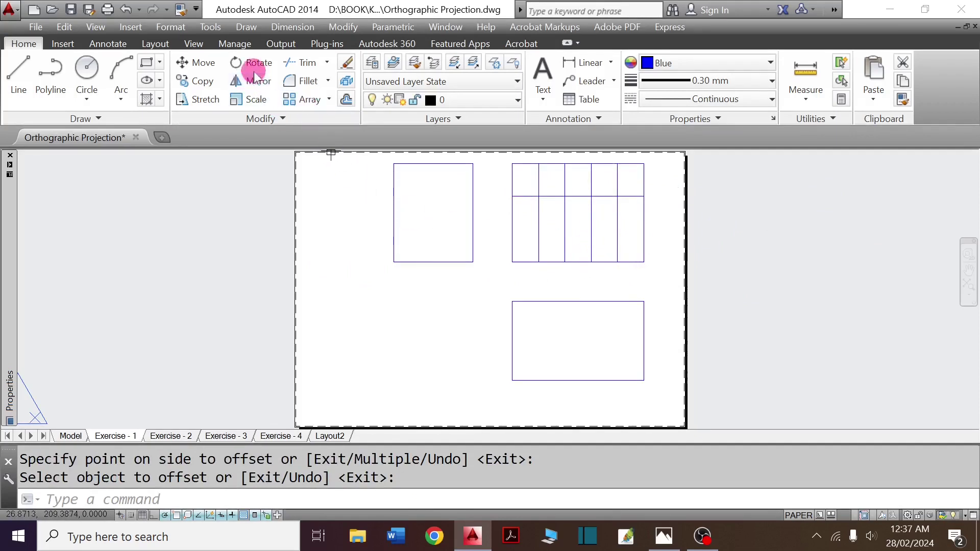
Trim the lower vertical segments, inner horizontals and top edge to form the two 20-wide slots.
{"action": "left_click", "coordinate": [307, 63]}
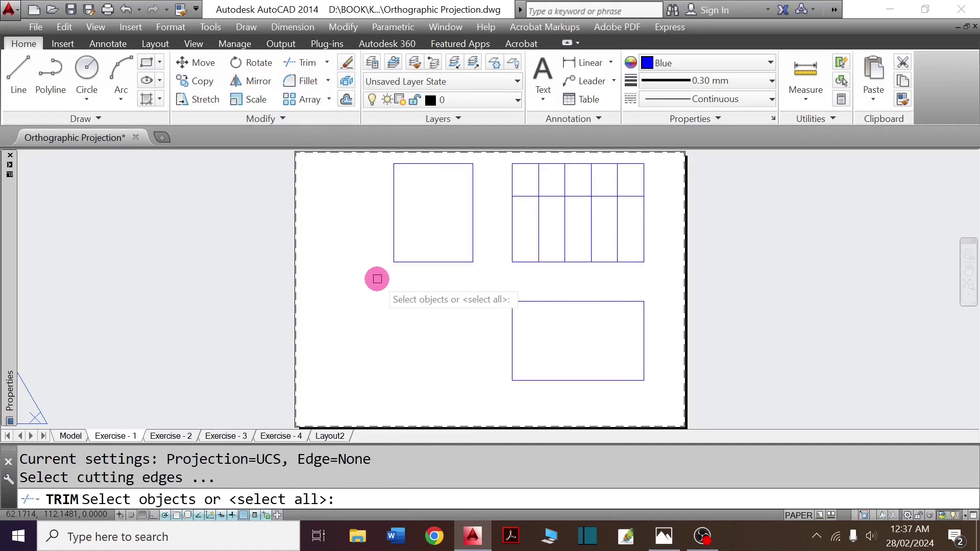
{"action": "key", "text": "Return"}
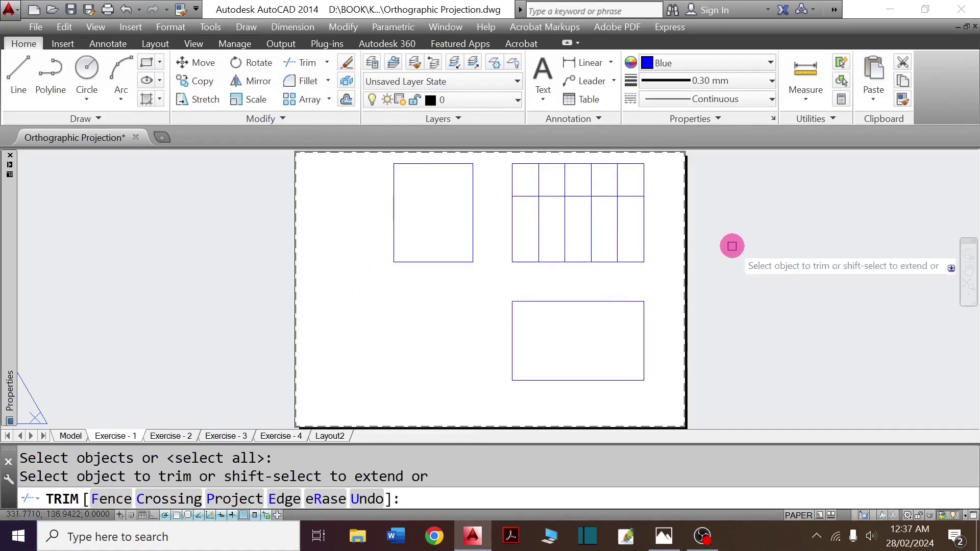
{"action": "left_click", "coordinate": [628, 244]}
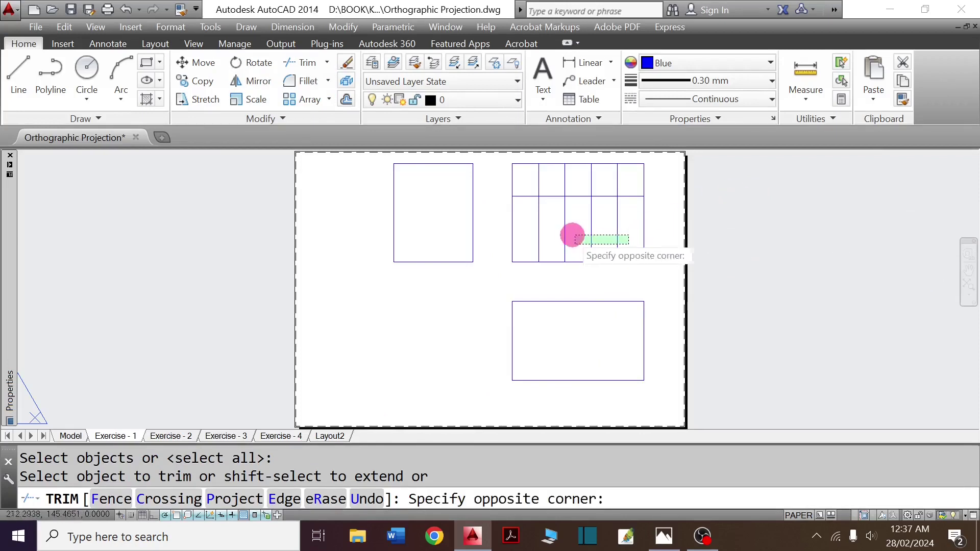
{"action": "left_click", "coordinate": [527, 225]}
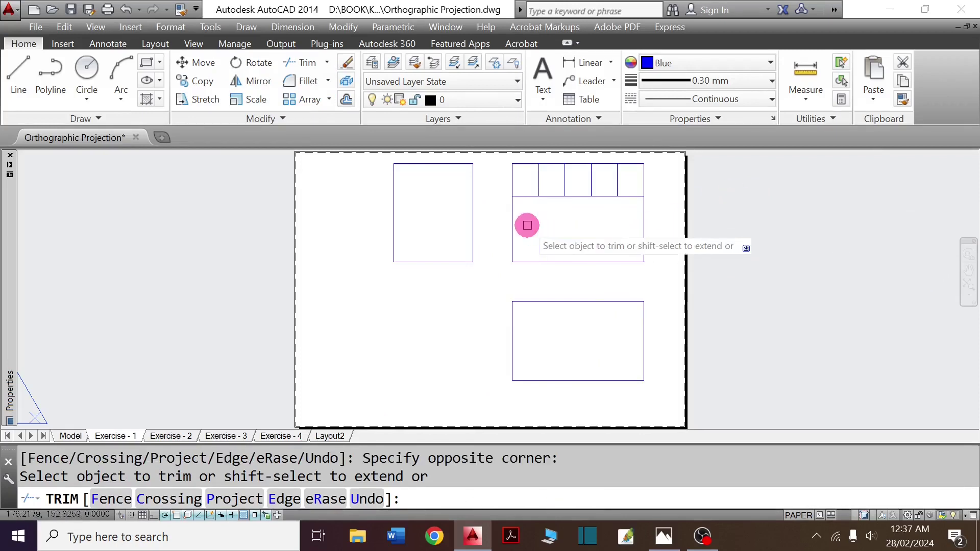
{"action": "left_click", "coordinate": [527, 197]}
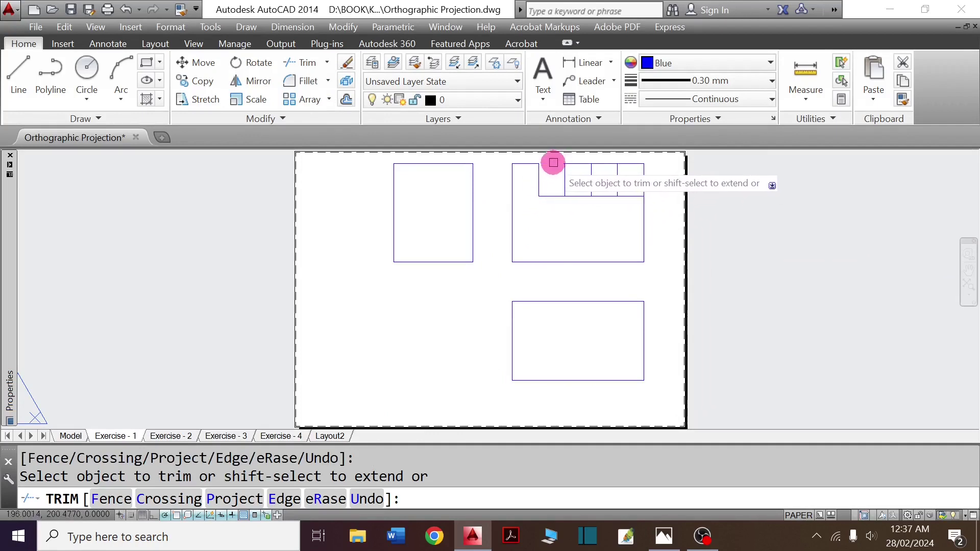
{"action": "left_click", "coordinate": [579, 196]}
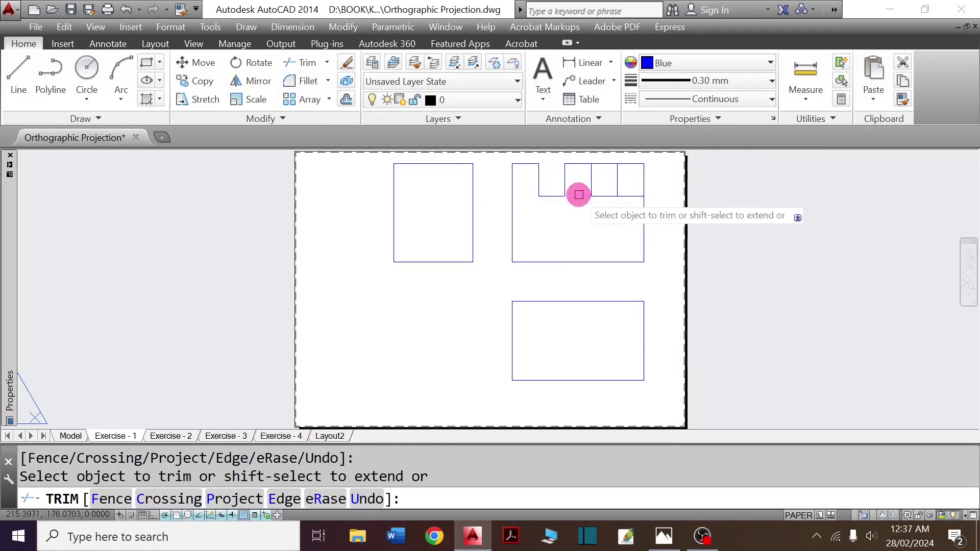
{"action": "left_click", "coordinate": [602, 163]}
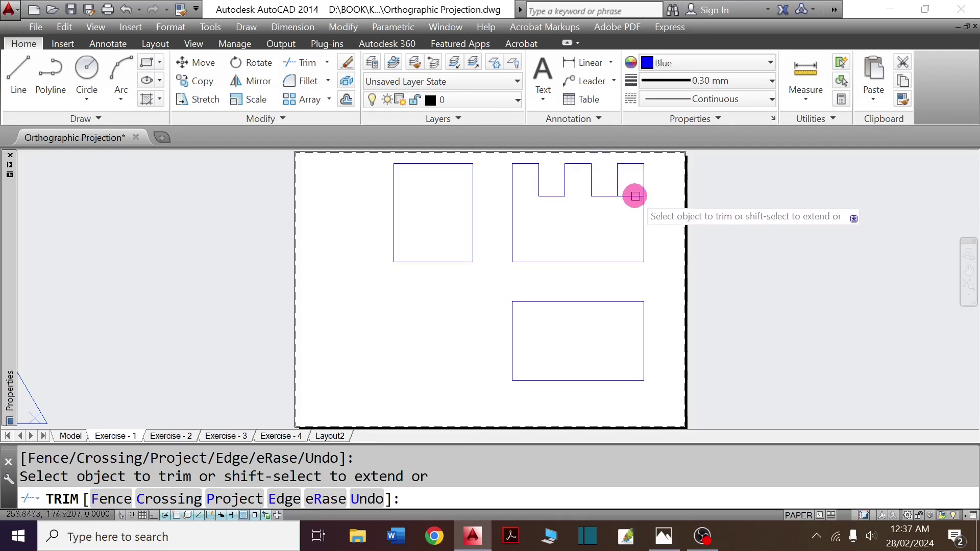
{"action": "left_click", "coordinate": [633, 196]}
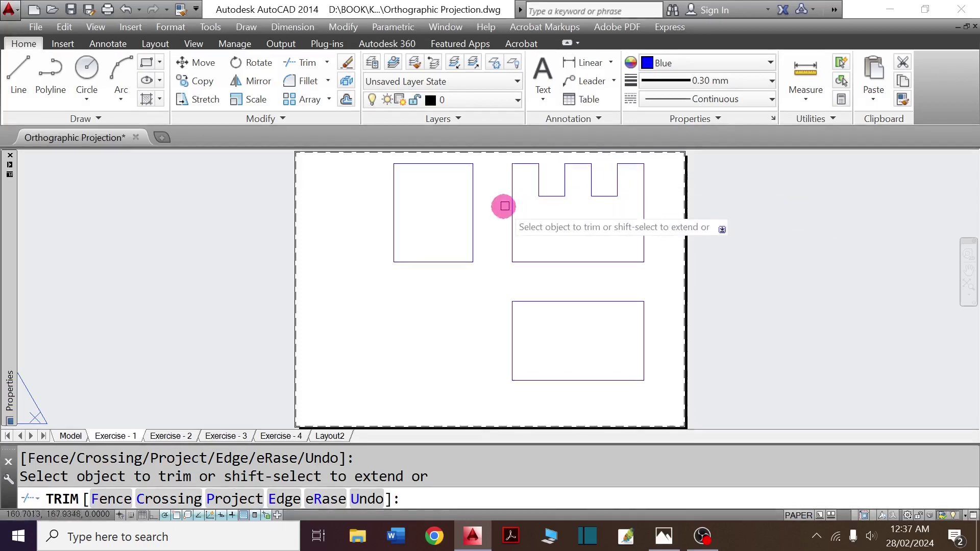
{"action": "key", "text": "Escape"}
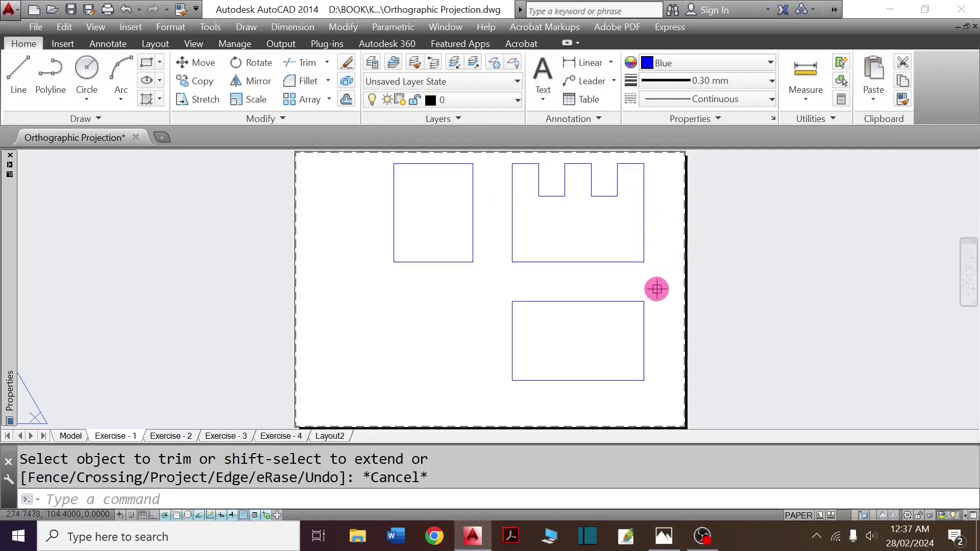
{"action": "key", "text": "alt+Tab"}
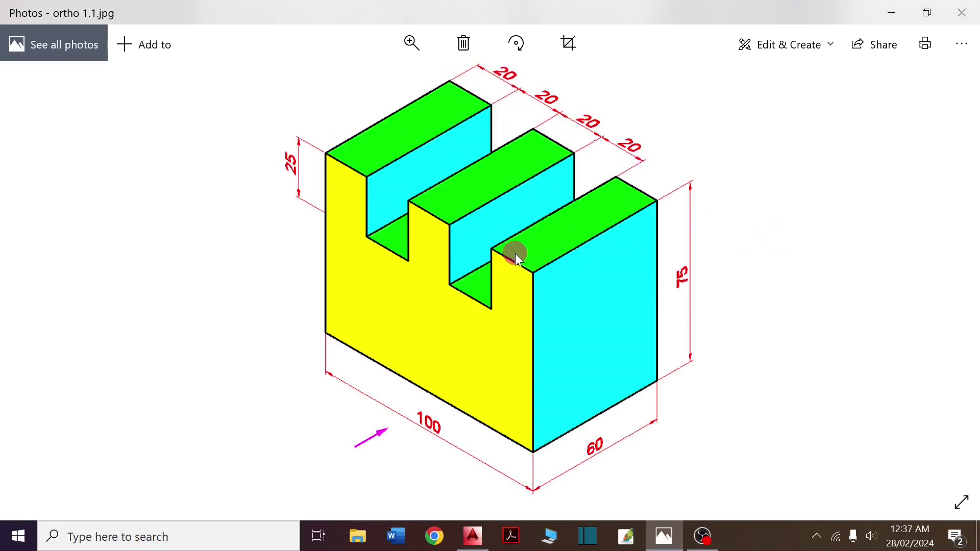
{"action": "key", "text": "alt+Tab"}
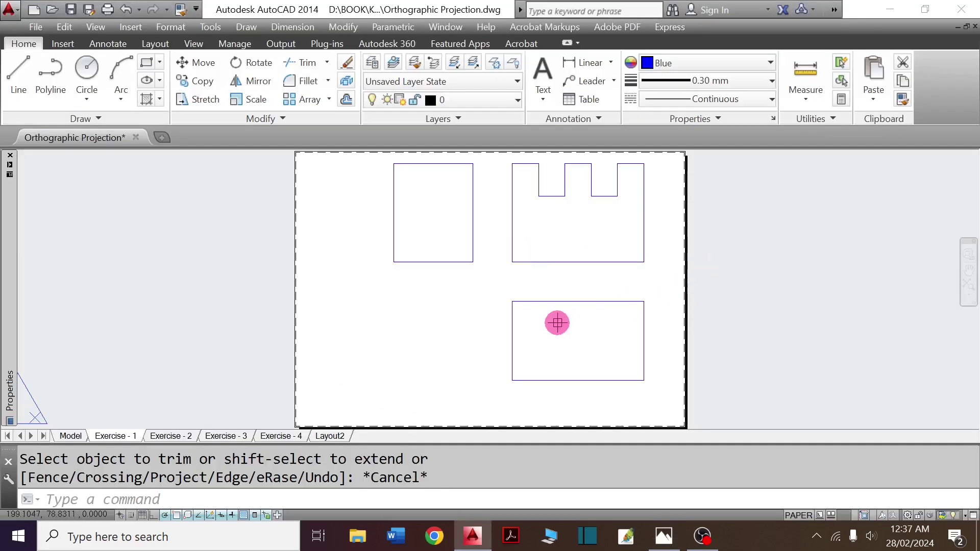
Offset the top view's left edge four times at 20 to mark the slot edges.
{"action": "type", "text": "O"}
{"action": "key", "text": "Return"}
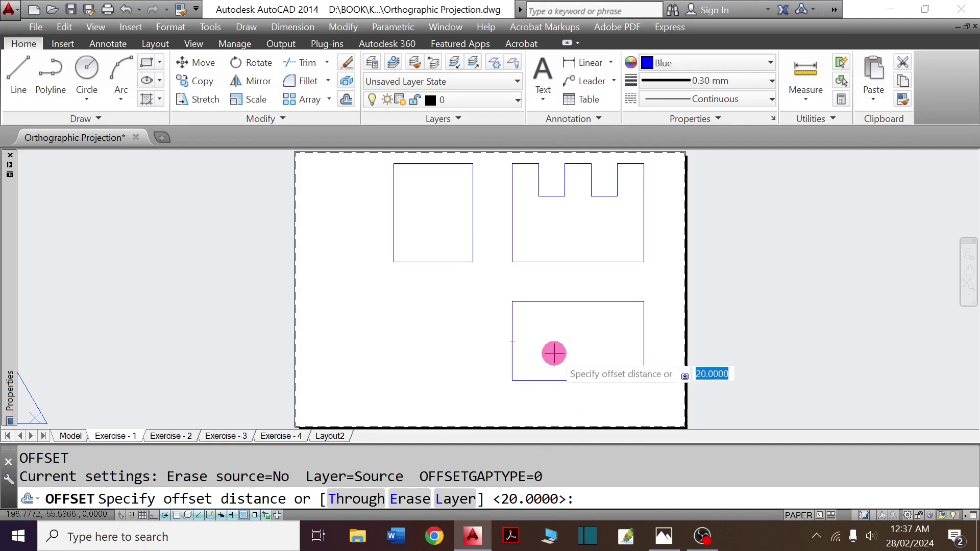
{"action": "key", "text": "Return"}
{"action": "left_click", "coordinate": [512, 343]}
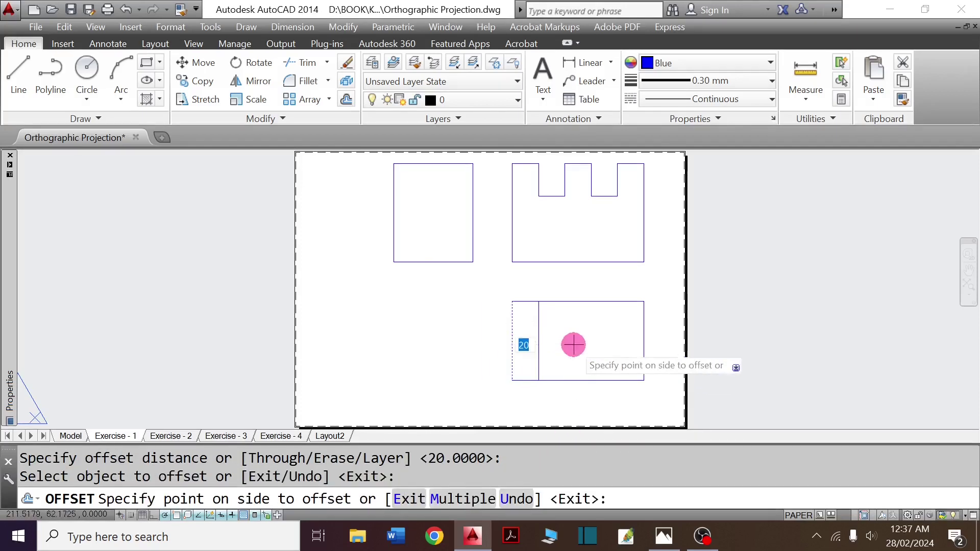
{"action": "left_click", "coordinate": [569, 342]}
{"action": "left_click", "coordinate": [538, 336]}
{"action": "left_click", "coordinate": [595, 335]}
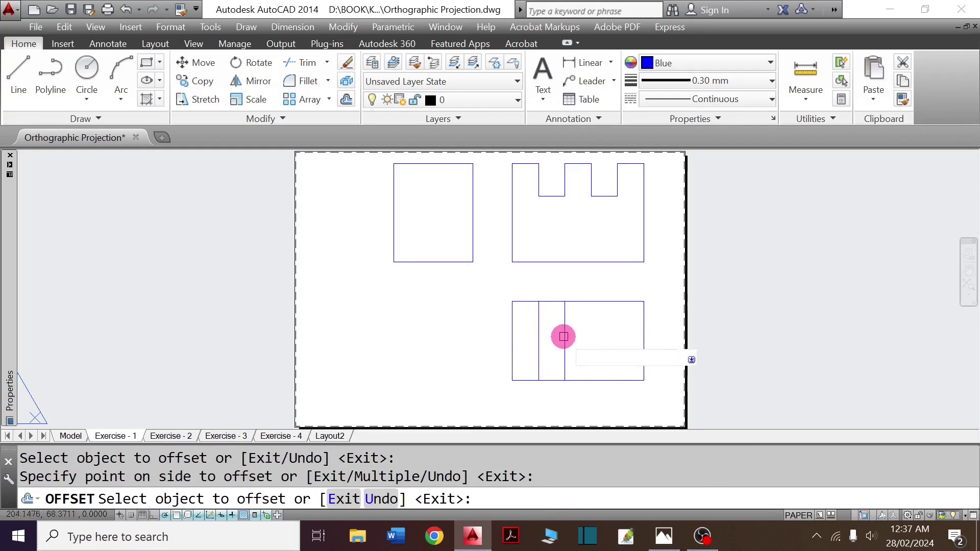
{"action": "left_click", "coordinate": [565, 334]}
{"action": "left_click", "coordinate": [595, 334]}
{"action": "left_click", "coordinate": [591, 337]}
{"action": "left_click", "coordinate": [639, 332]}
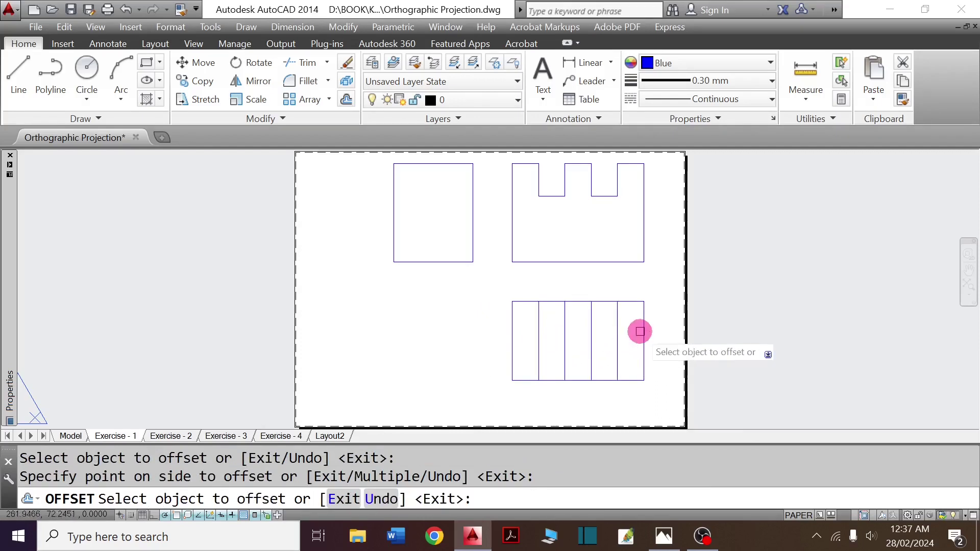
{"action": "key", "text": "Escape"}
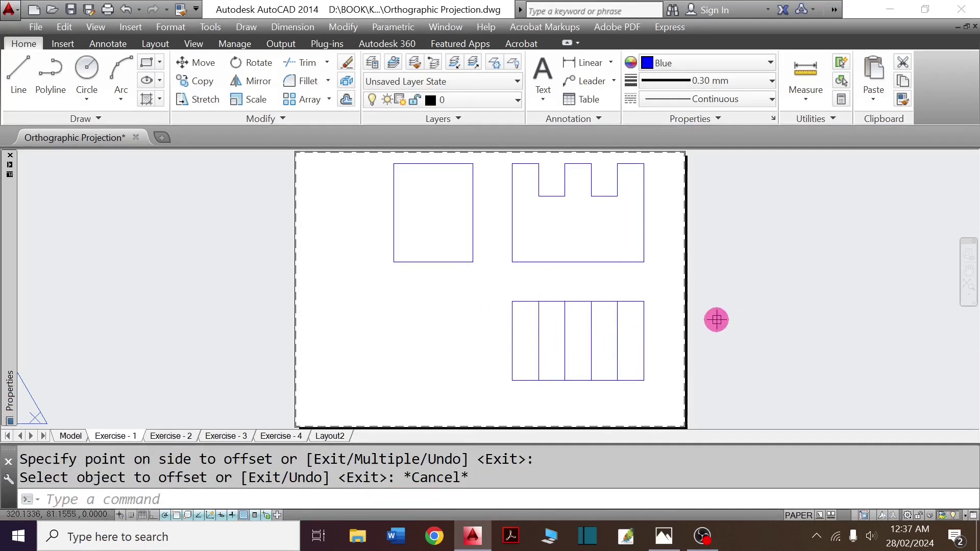
{"action": "key", "text": "alt+Tab"}
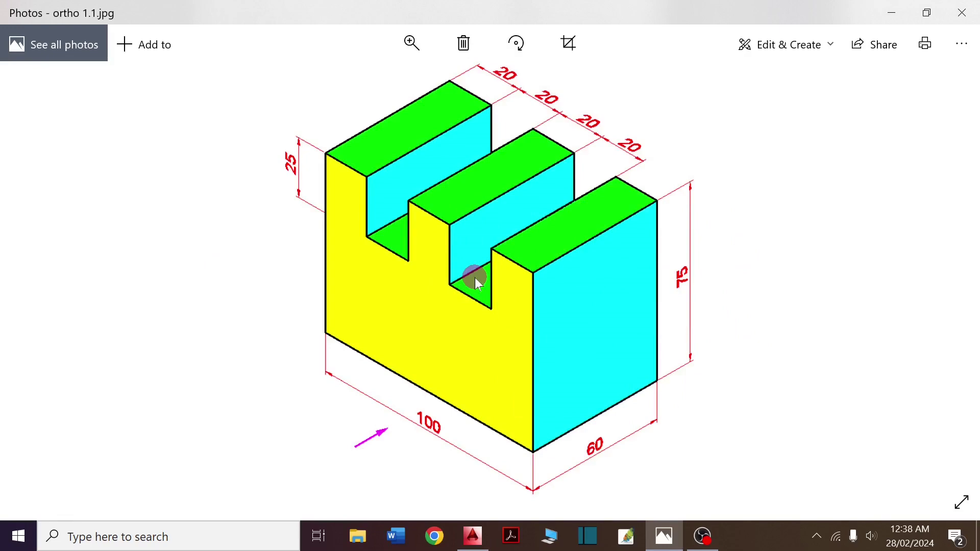
{"action": "key", "text": "alt+Tab"}
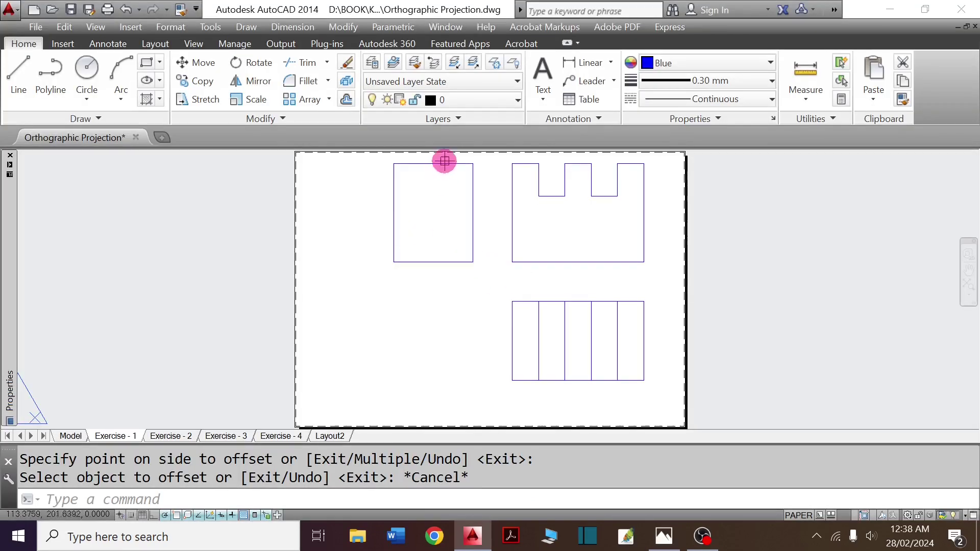
Offset the left view's top edge 25 units downward and select the new line.
{"action": "key", "text": "Return"}
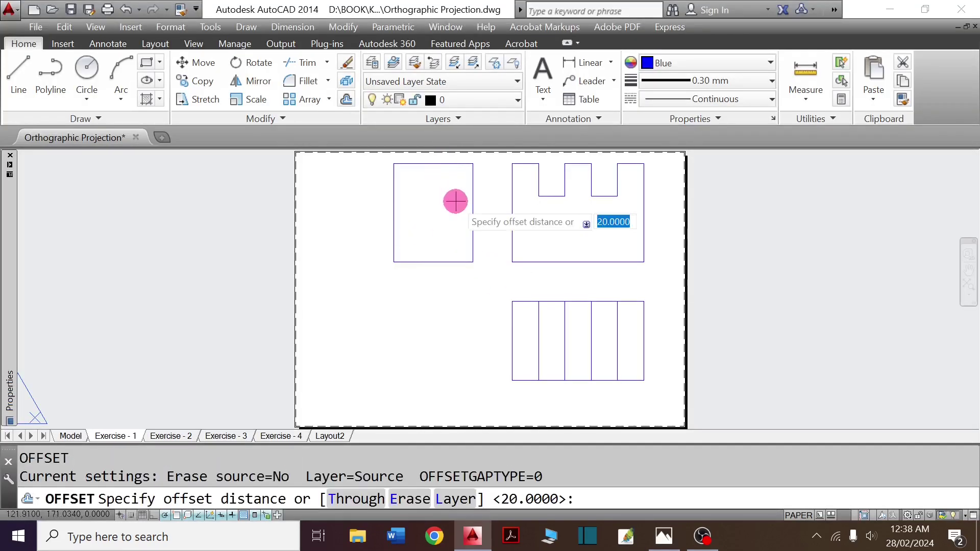
{"action": "type", "text": "2"}
{"action": "key", "text": "Return"}
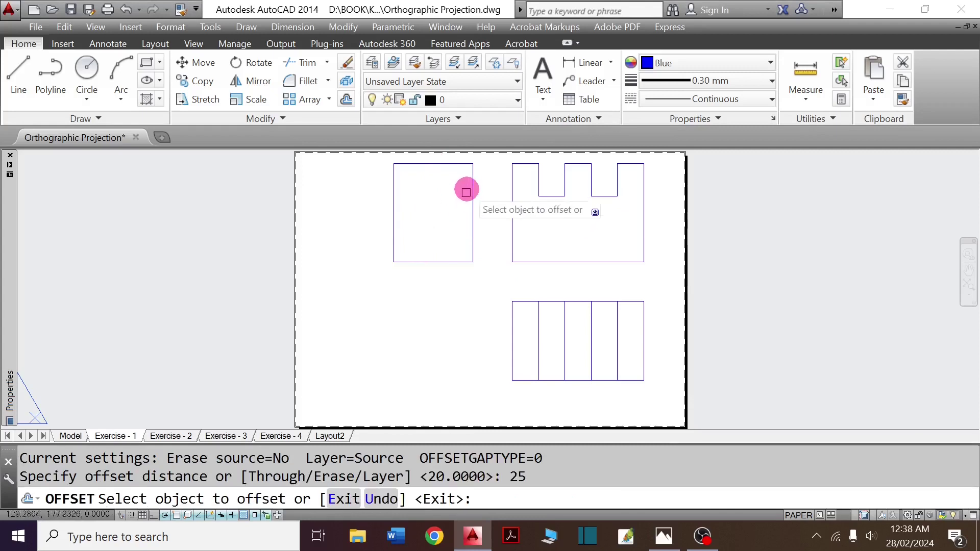
{"action": "left_click", "coordinate": [450, 164]}
{"action": "left_click", "coordinate": [450, 204]}
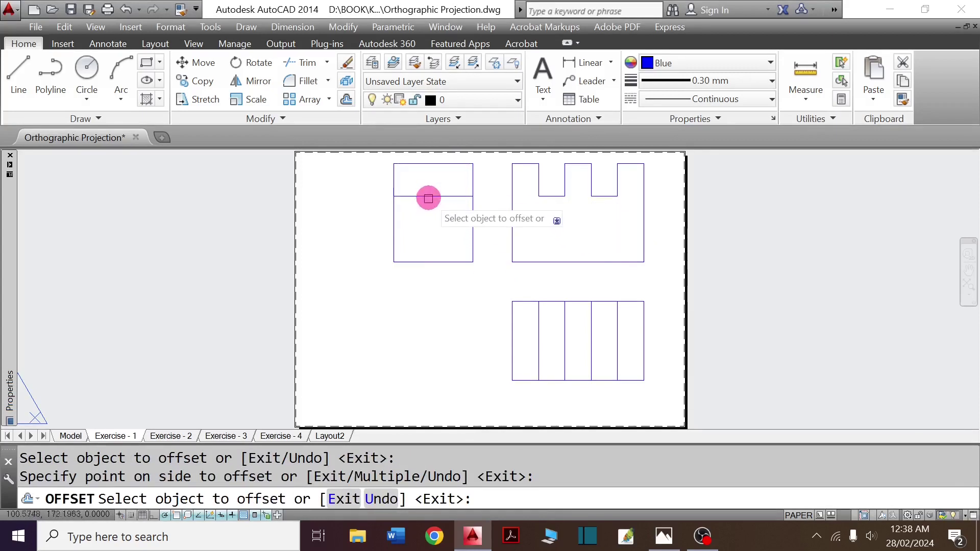
{"action": "scroll", "coordinate": [432, 198], "scroll_direction": "up", "scroll_amount": 4}
{"action": "key", "text": "Escape"}
{"action": "left_click", "coordinate": [469, 226]}
{"action": "left_click", "coordinate": [433, 192]}
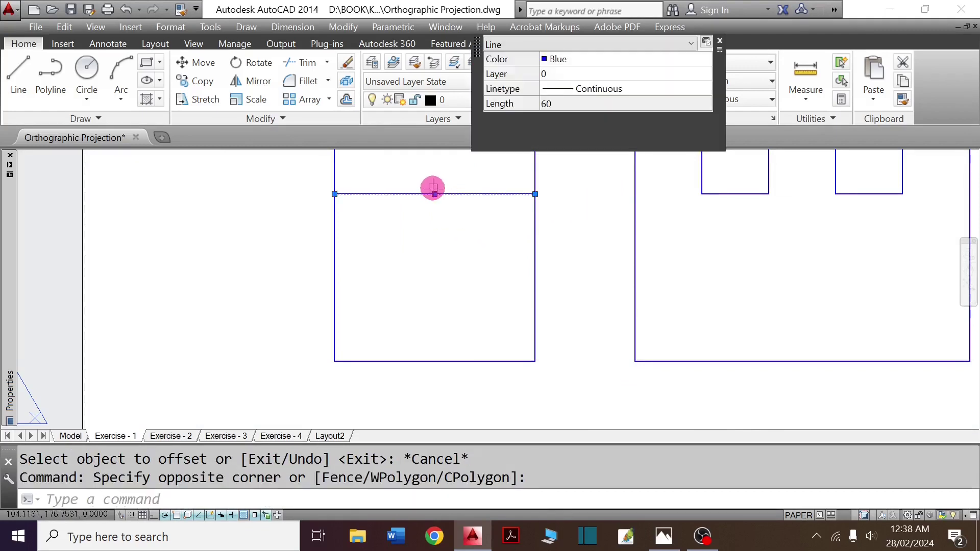
Load the HIDDEN linetype from acadiso.lin through the Linetype Manager.
{"action": "left_click", "coordinate": [748, 102]}
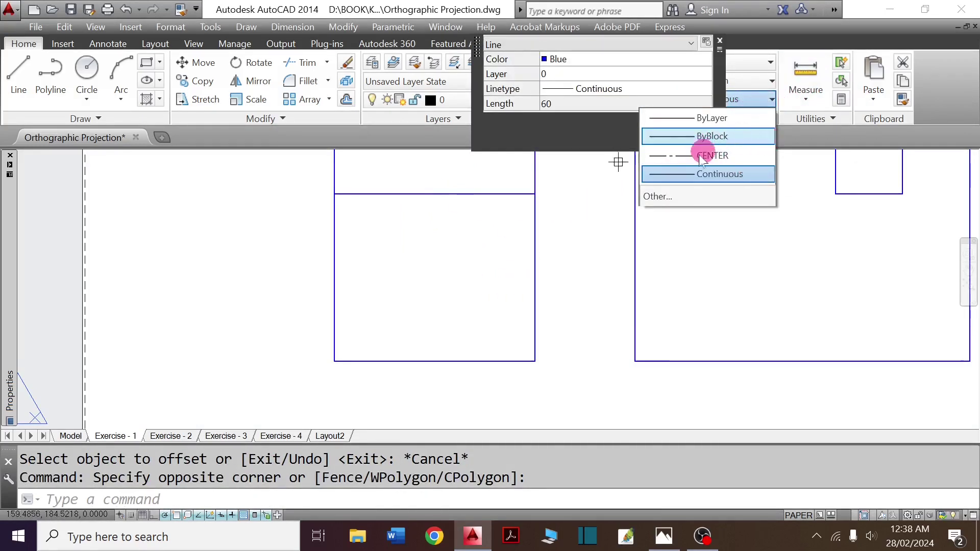
{"action": "left_click", "coordinate": [677, 200]}
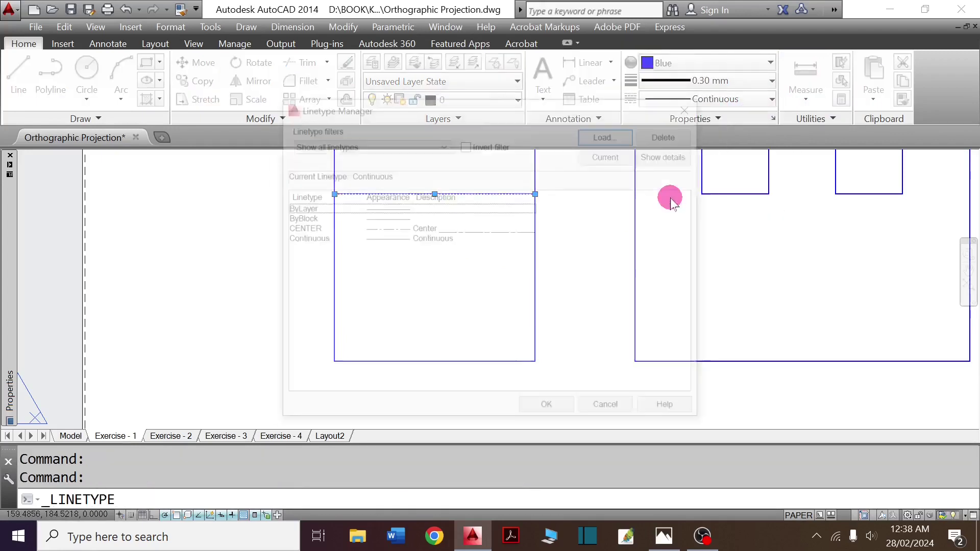
{"action": "left_click", "coordinate": [609, 133]}
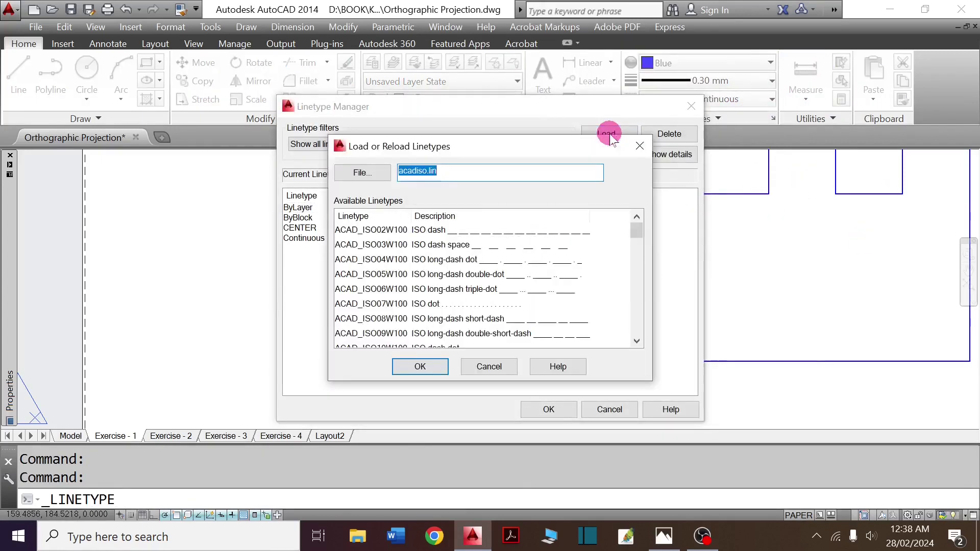
{"action": "left_click", "coordinate": [495, 274]}
{"action": "key", "text": "h"}
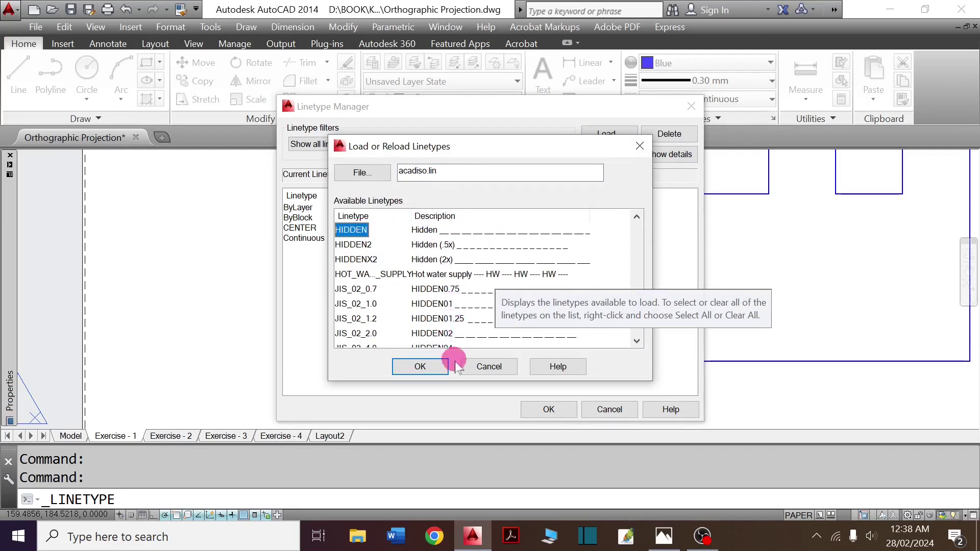
{"action": "left_click", "coordinate": [436, 366]}
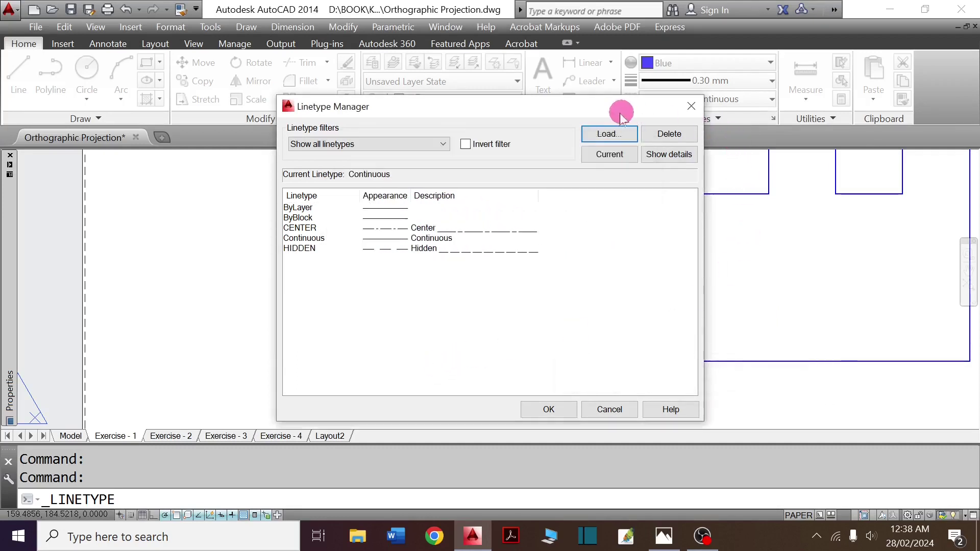
{"action": "left_click", "coordinate": [547, 408]}
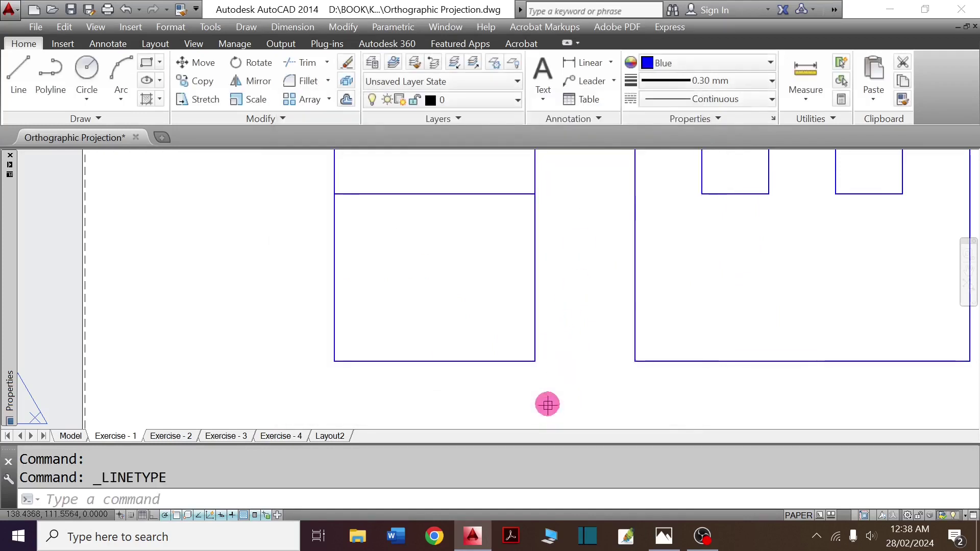
Give the new side-view line the HIDDEN linetype, 0.15 mm lineweight and magenta colour.
{"action": "left_click", "coordinate": [448, 194]}
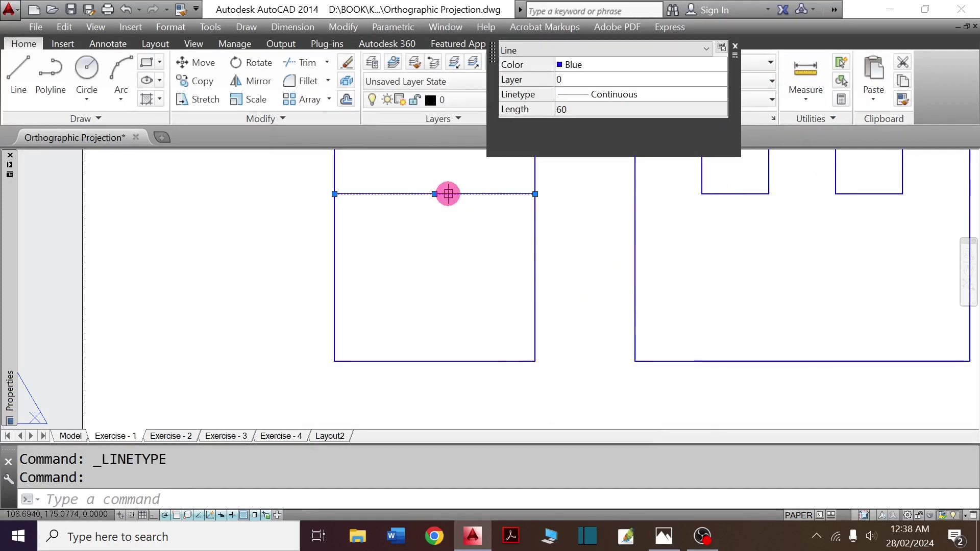
{"action": "left_click", "coordinate": [770, 99]}
{"action": "left_click", "coordinate": [732, 194]}
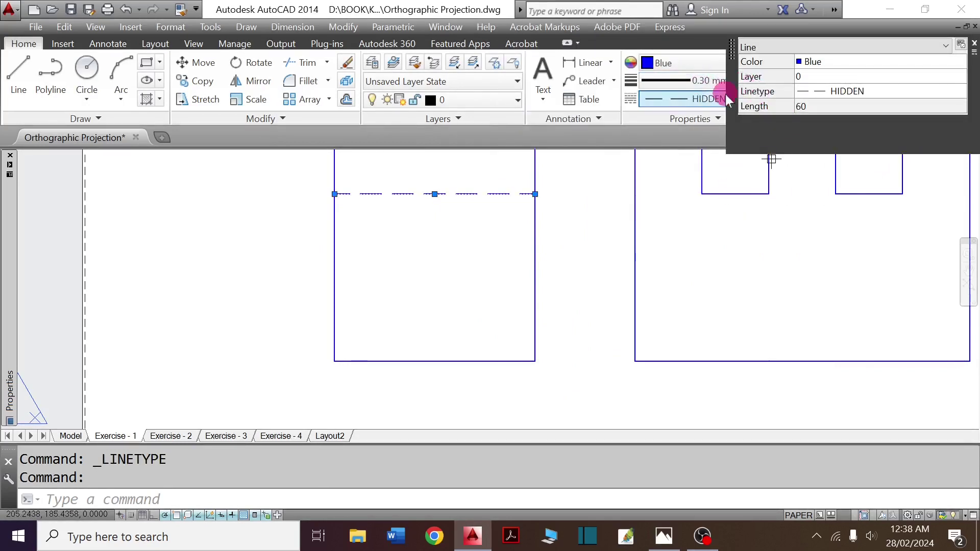
{"action": "left_click", "coordinate": [692, 83]}
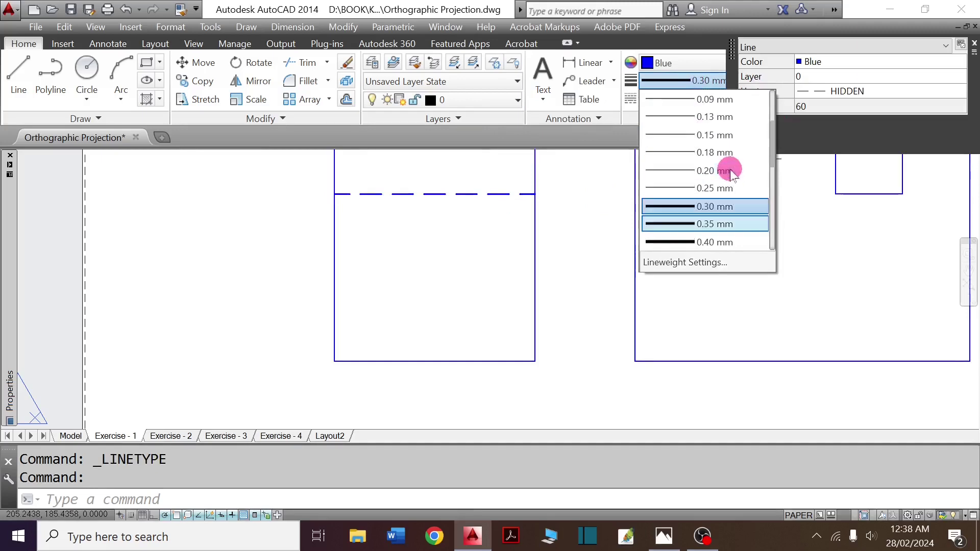
{"action": "left_click", "coordinate": [727, 135]}
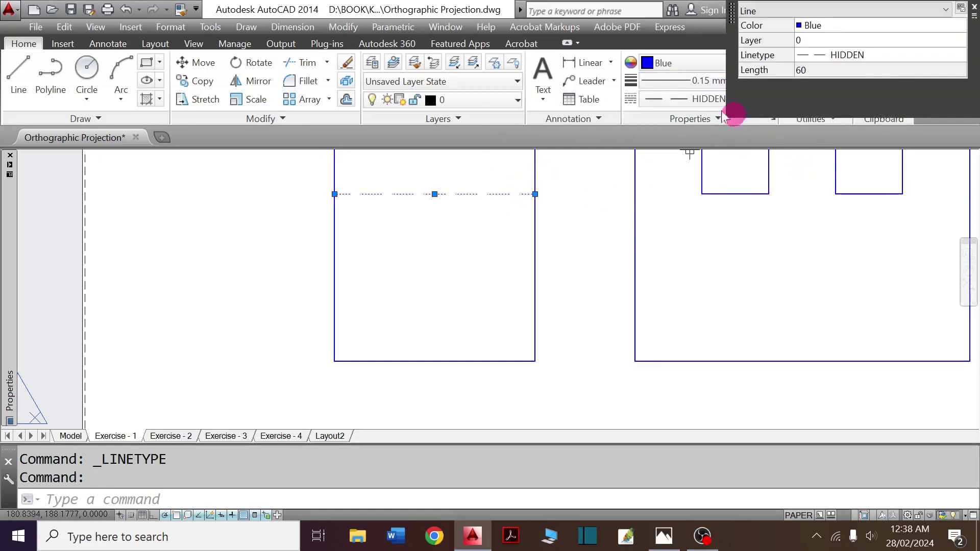
{"action": "left_click", "coordinate": [683, 63]}
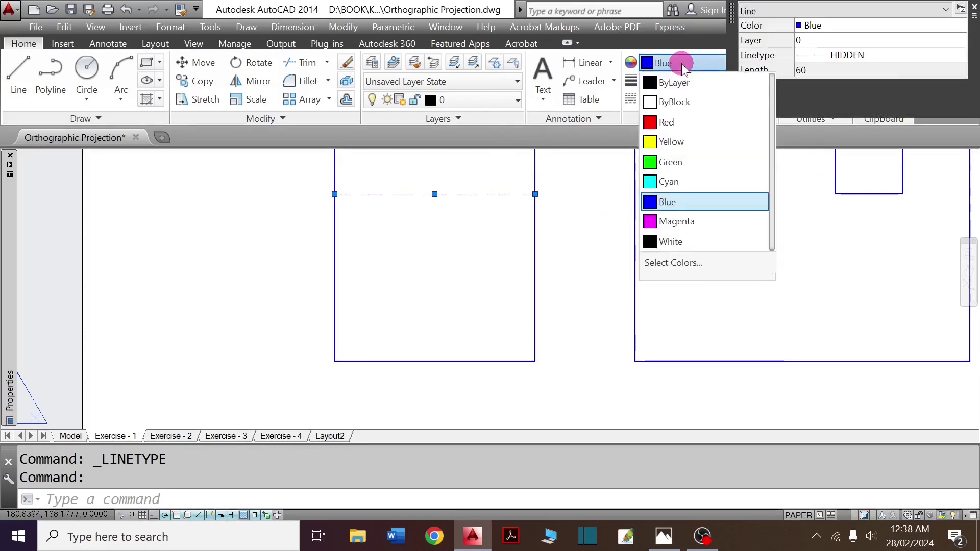
{"action": "left_click", "coordinate": [704, 222]}
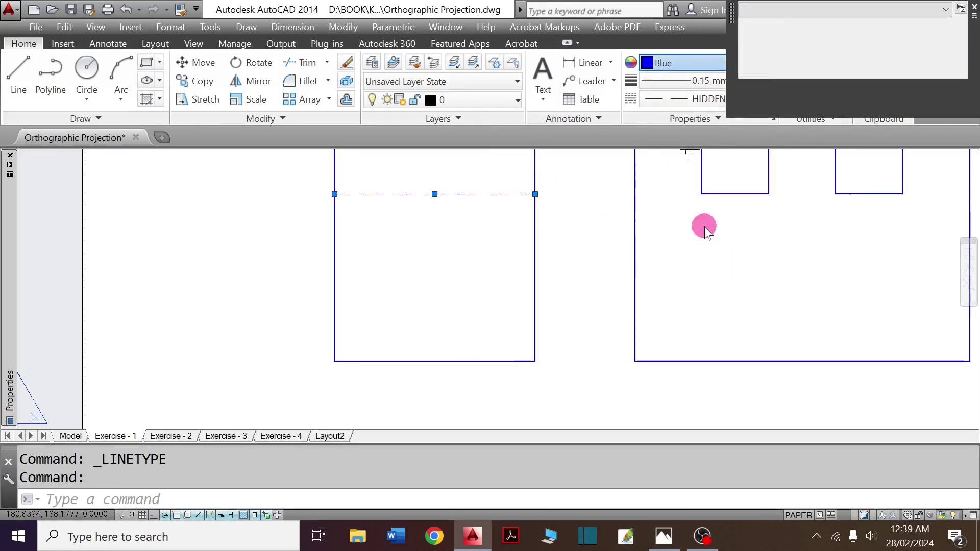
{"action": "scroll", "coordinate": [457, 206], "scroll_direction": "up", "scroll_amount": 2}
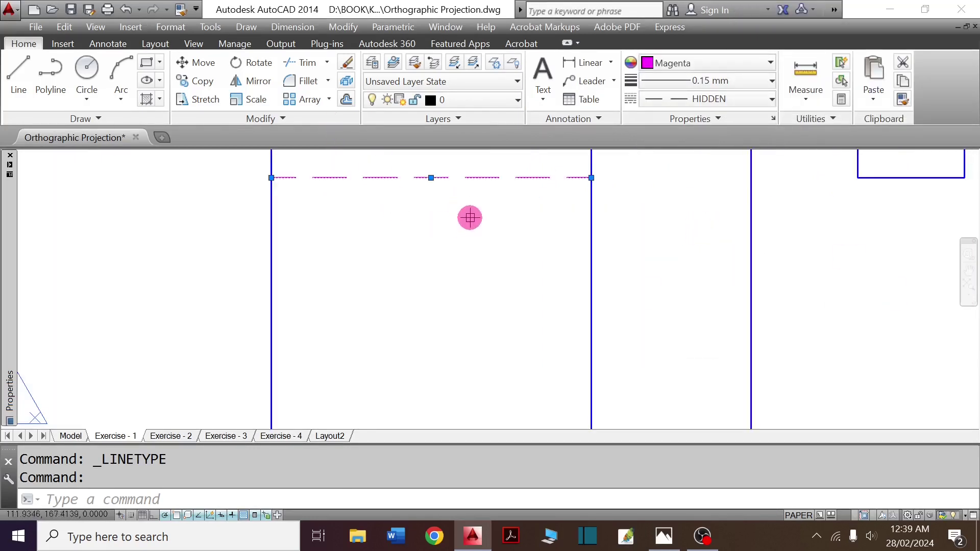
{"action": "key", "text": "Escape"}
{"action": "scroll", "coordinate": [467, 214], "scroll_direction": "down", "scroll_amount": 4}
Set the dashed line's linetype scale to 0.5 in the Properties palette.
{"action": "left_click", "coordinate": [464, 225]}
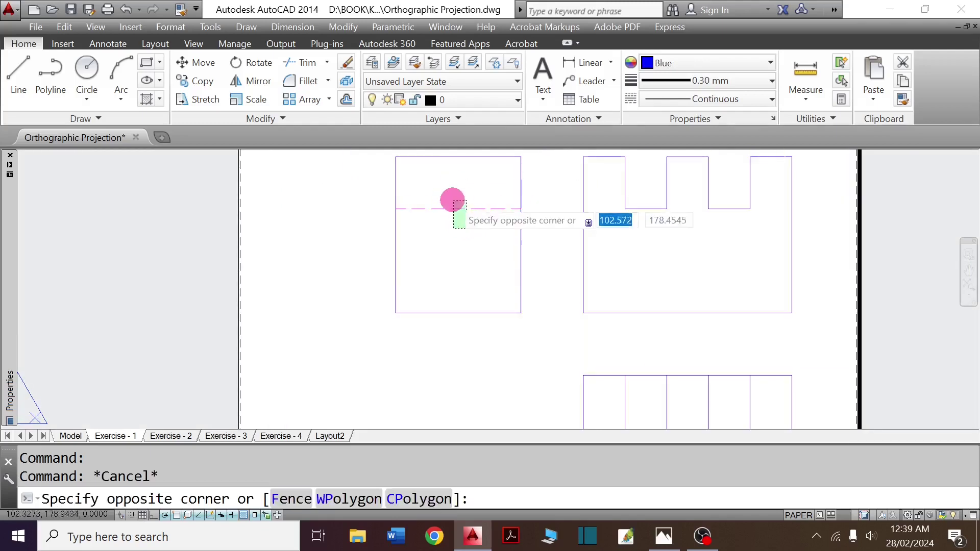
{"action": "left_click", "coordinate": [451, 199]}
{"action": "mouse_move", "coordinate": [9, 235]}
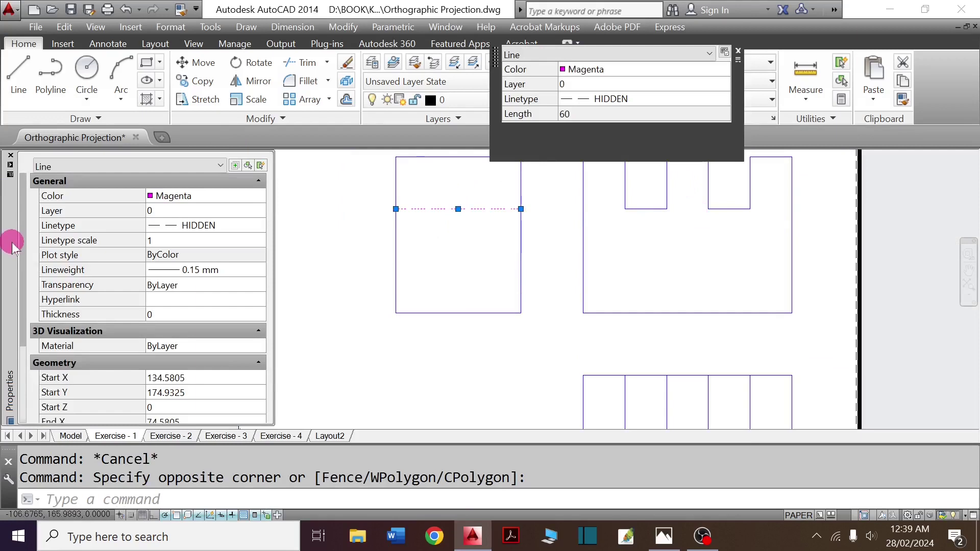
{"action": "left_click", "coordinate": [172, 240]}
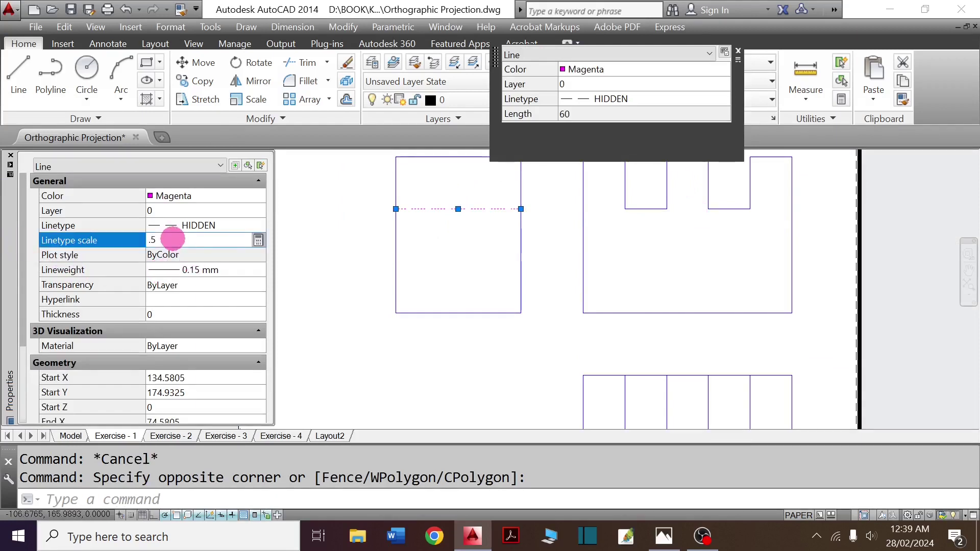
{"action": "key", "text": "Return"}
{"action": "key", "text": "Escape"}
{"action": "scroll", "coordinate": [462, 208], "scroll_direction": "up", "scroll_amount": 2}
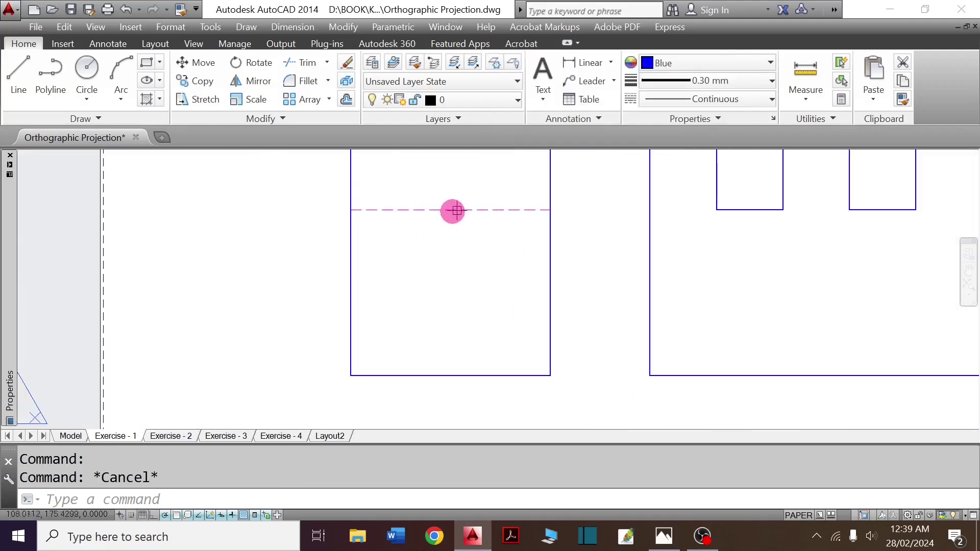
{"action": "scroll", "coordinate": [437, 219], "scroll_direction": "down", "scroll_amount": 3}
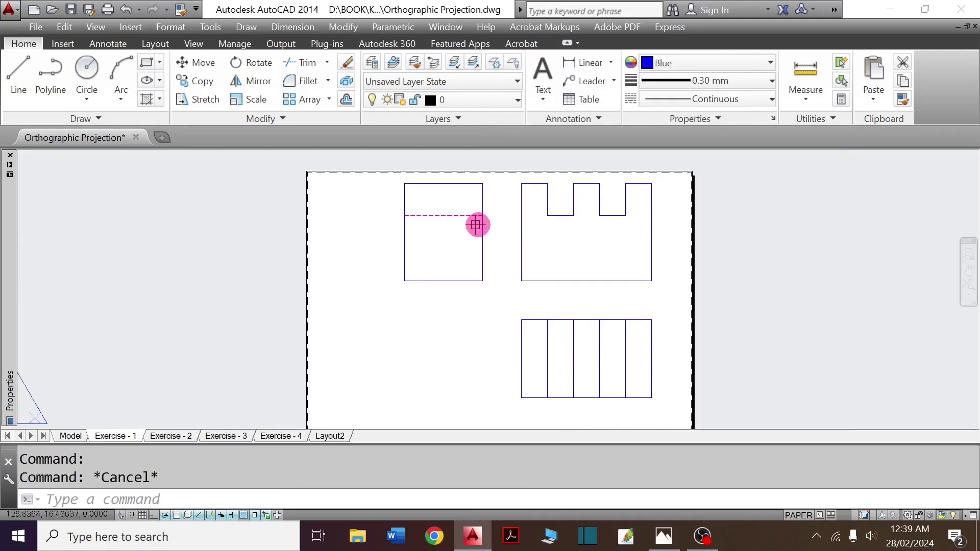
{"action": "key", "text": "alt+Tab"}
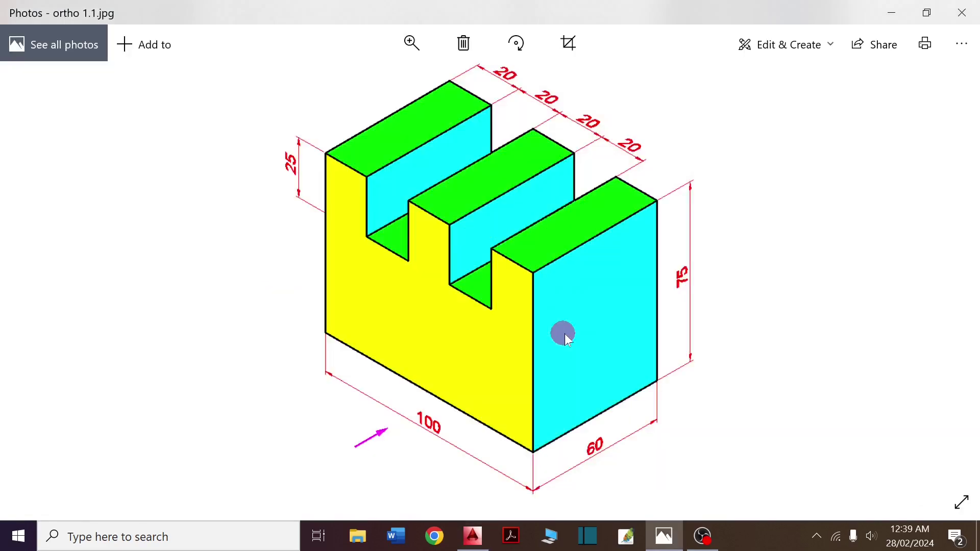
{"action": "key", "text": "alt+Tab"}
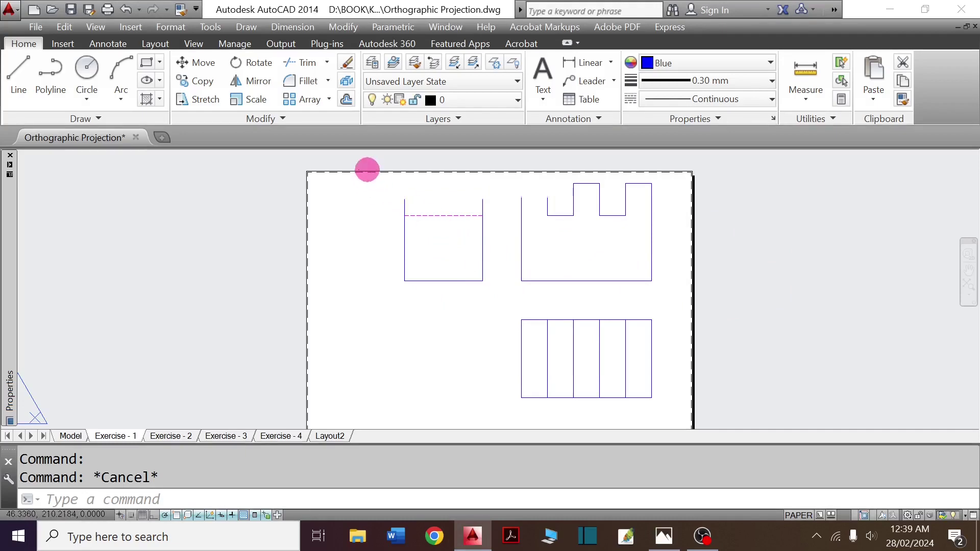
Window-select all 25 lines of the three views and move them left and slightly down.
{"action": "left_click", "coordinate": [367, 170]}
{"action": "left_click", "coordinate": [698, 412]}
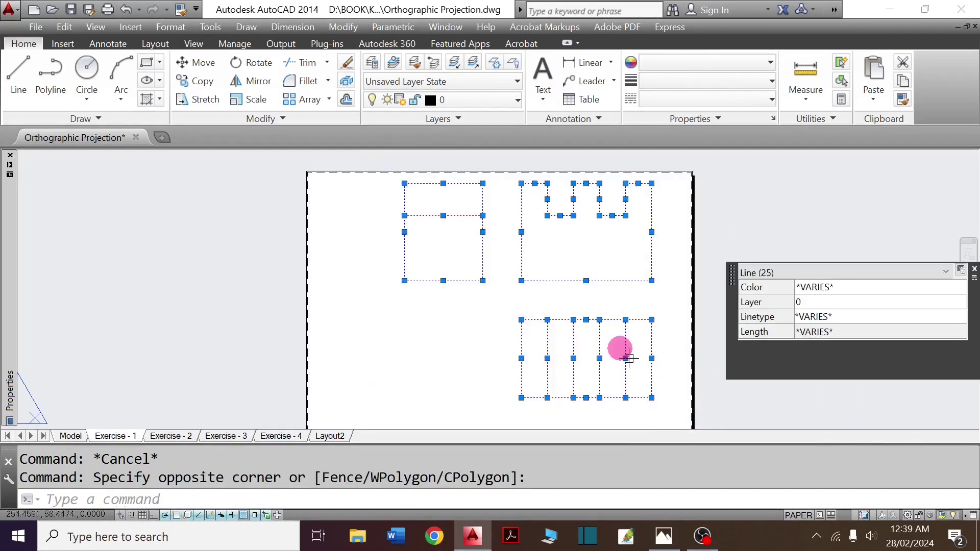
{"action": "type", "text": "m"}
{"action": "key", "text": "Return"}
{"action": "left_click", "coordinate": [506, 289]}
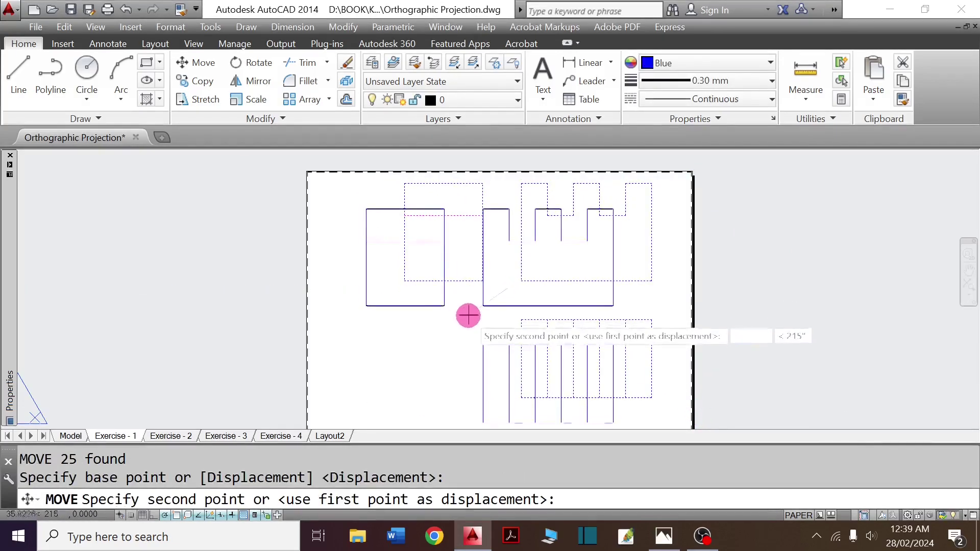
{"action": "left_click", "coordinate": [458, 301]}
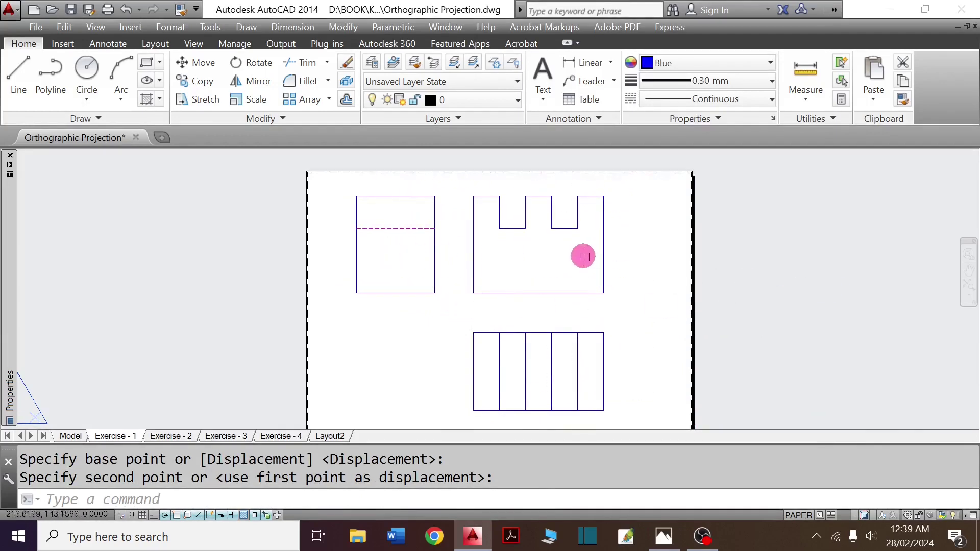
{"action": "left_click", "coordinate": [585, 63]}
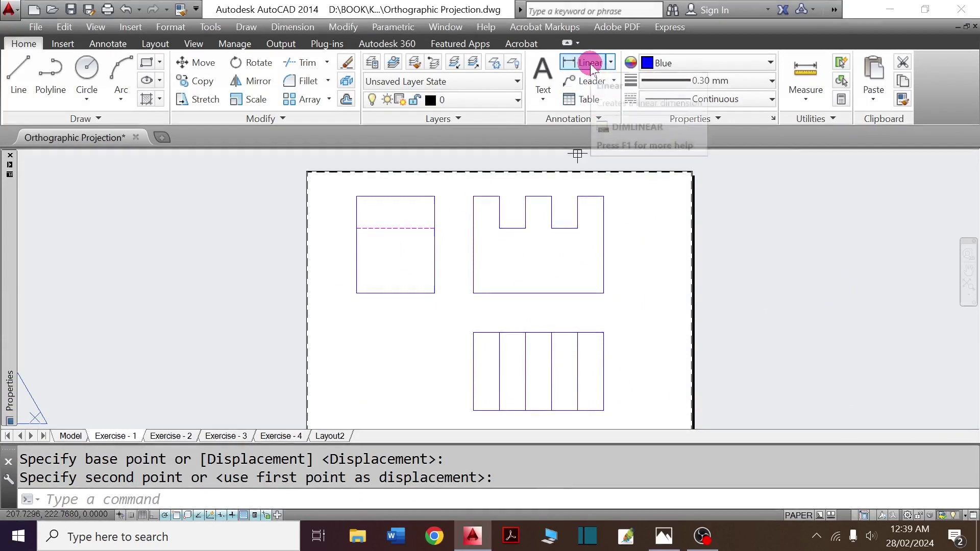
Dimension the first land and first slot on the front view's top with two 20 dimensions.
{"action": "scroll", "coordinate": [495, 196], "scroll_direction": "up", "scroll_amount": 4}
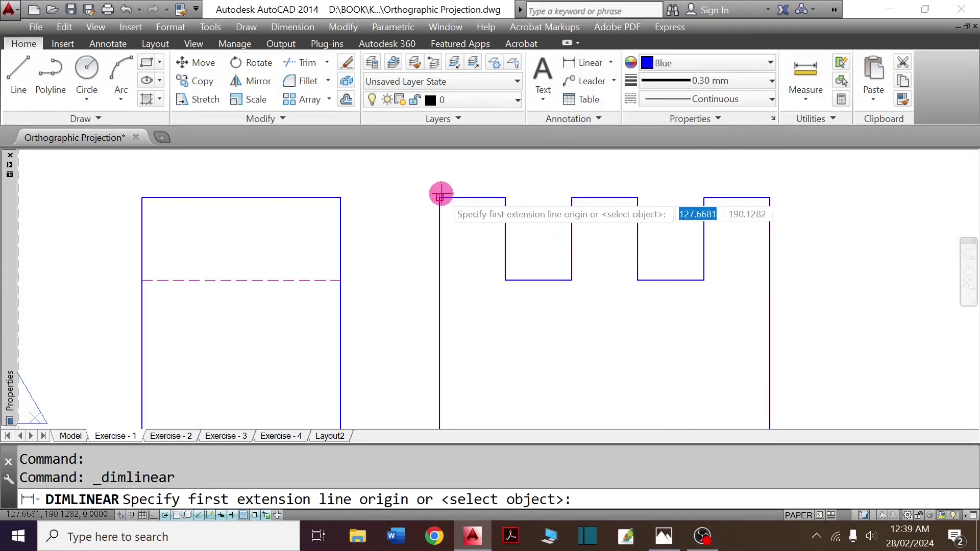
{"action": "left_click", "coordinate": [440, 196]}
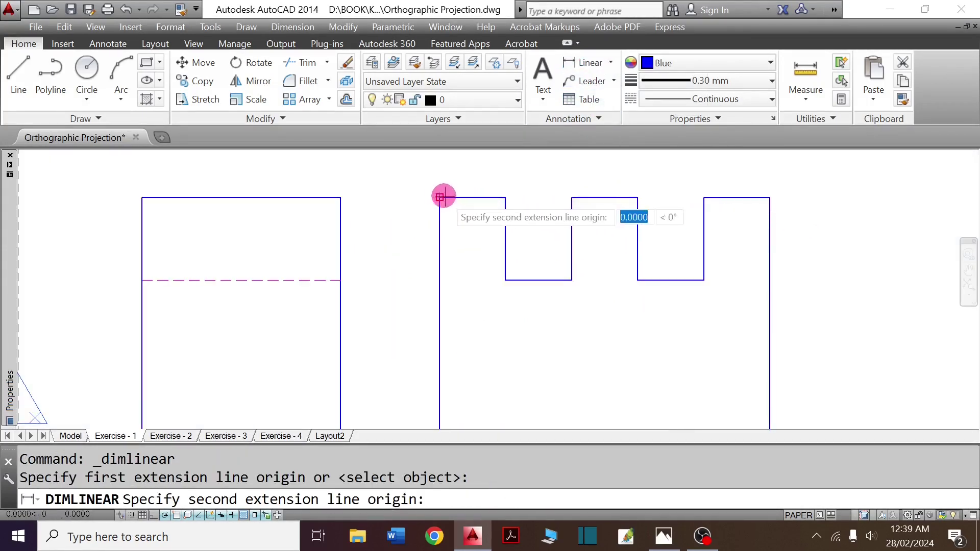
{"action": "left_click", "coordinate": [505, 198]}
{"action": "left_click", "coordinate": [479, 181]}
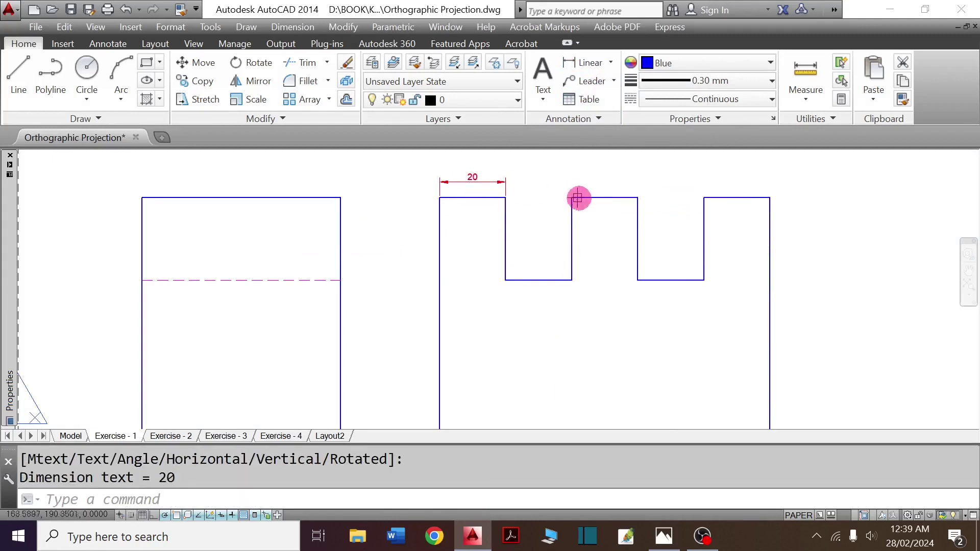
{"action": "key", "text": "Return"}
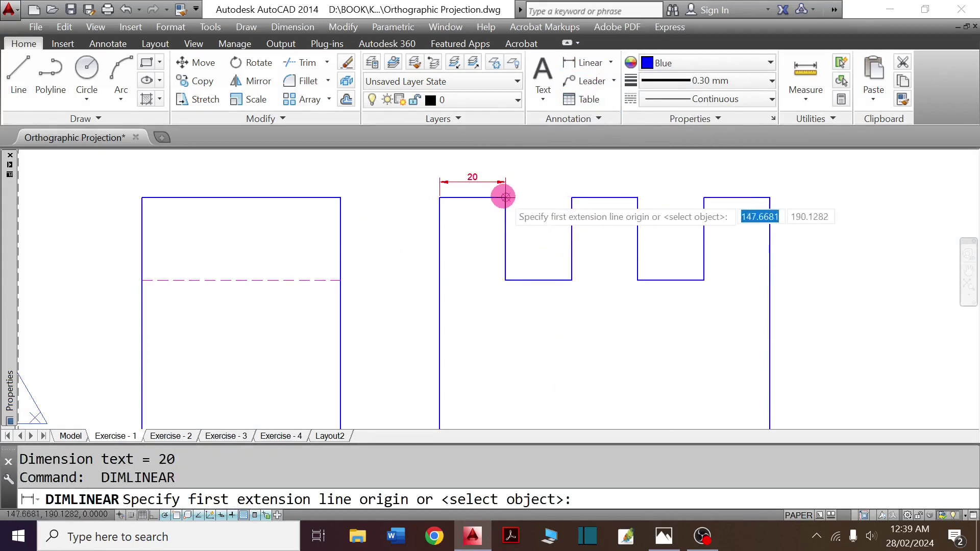
{"action": "left_click", "coordinate": [504, 196]}
{"action": "left_click", "coordinate": [572, 197]}
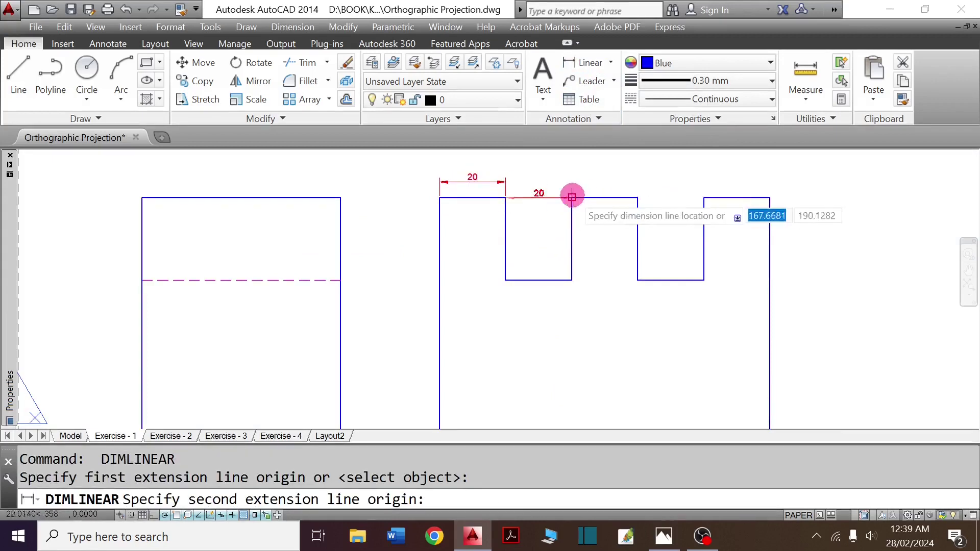
{"action": "left_click", "coordinate": [485, 183]}
Complete the row with 20 dimensions over the middle land and the second slot.
{"action": "key", "text": "Return"}
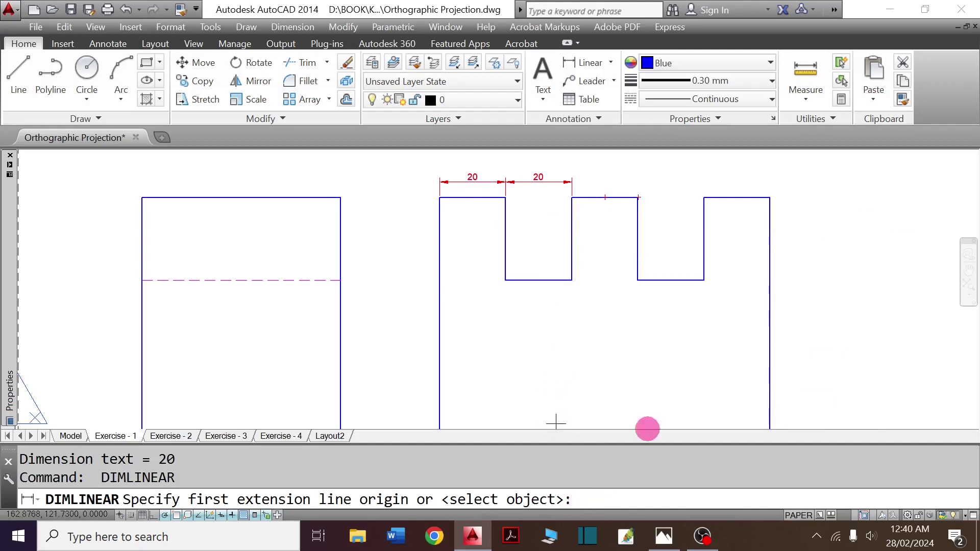
{"action": "key", "text": "Return"}
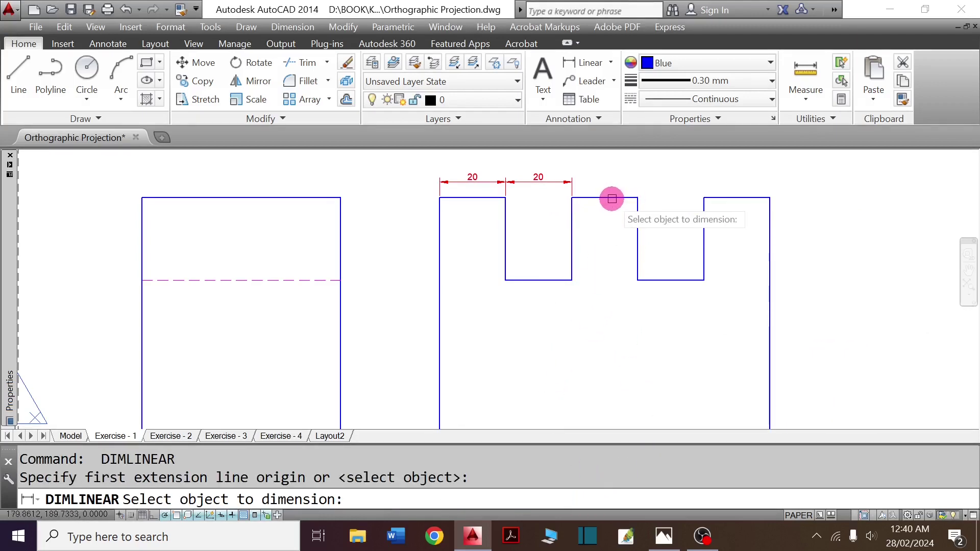
{"action": "left_click", "coordinate": [612, 198]}
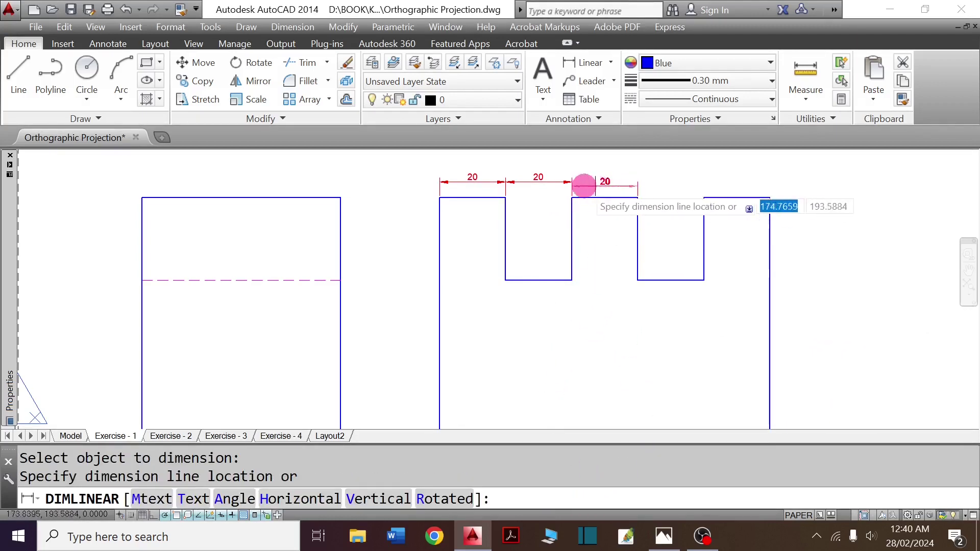
{"action": "left_click", "coordinate": [552, 182]}
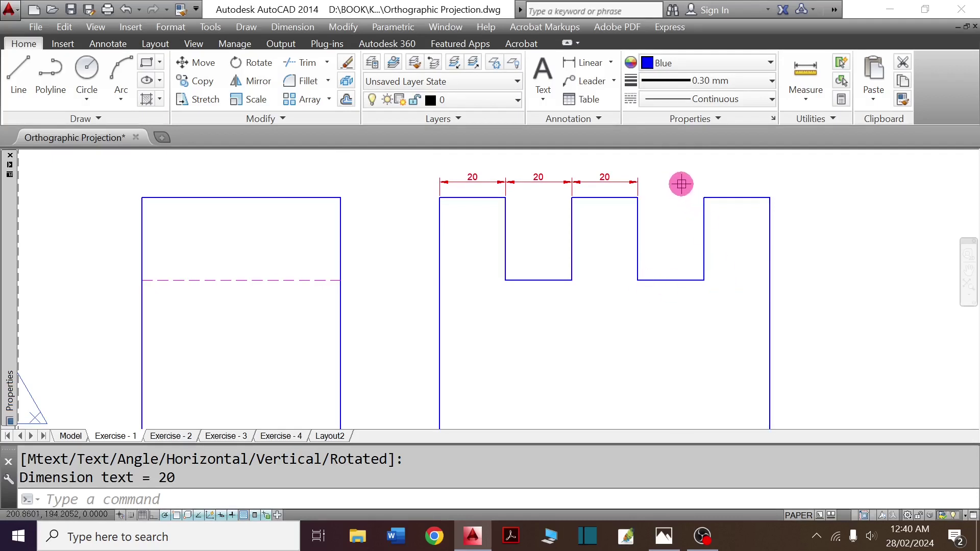
{"action": "key", "text": "Return"}
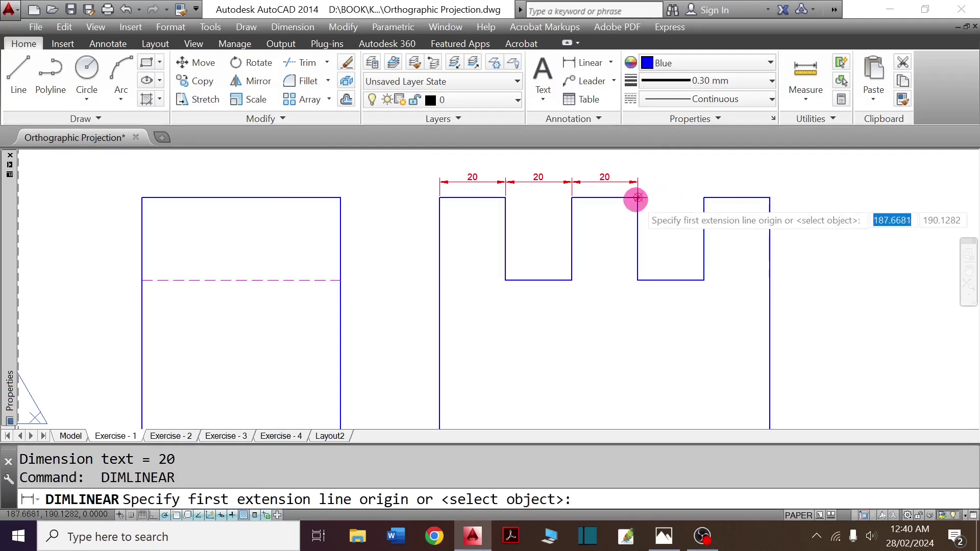
{"action": "left_click", "coordinate": [637, 198]}
{"action": "left_click", "coordinate": [704, 197]}
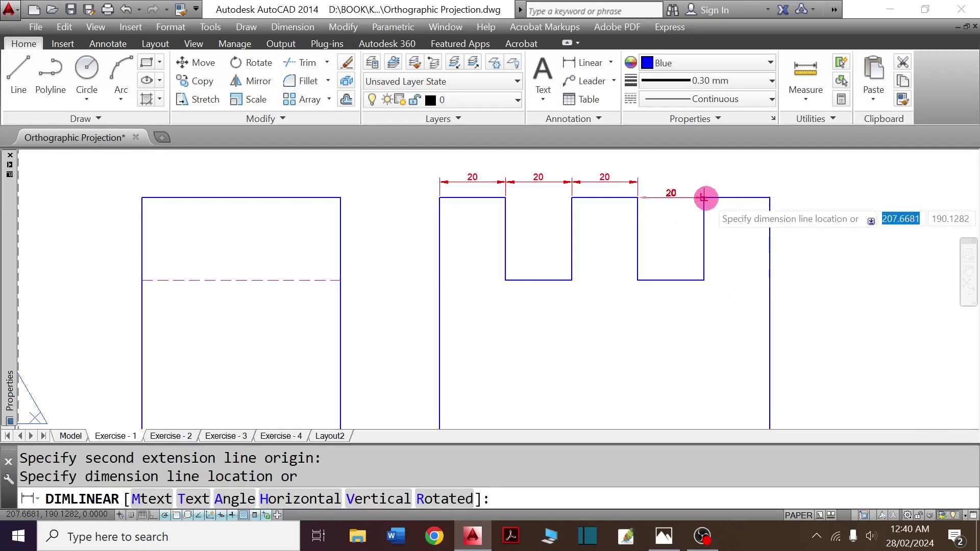
{"action": "left_click", "coordinate": [618, 179]}
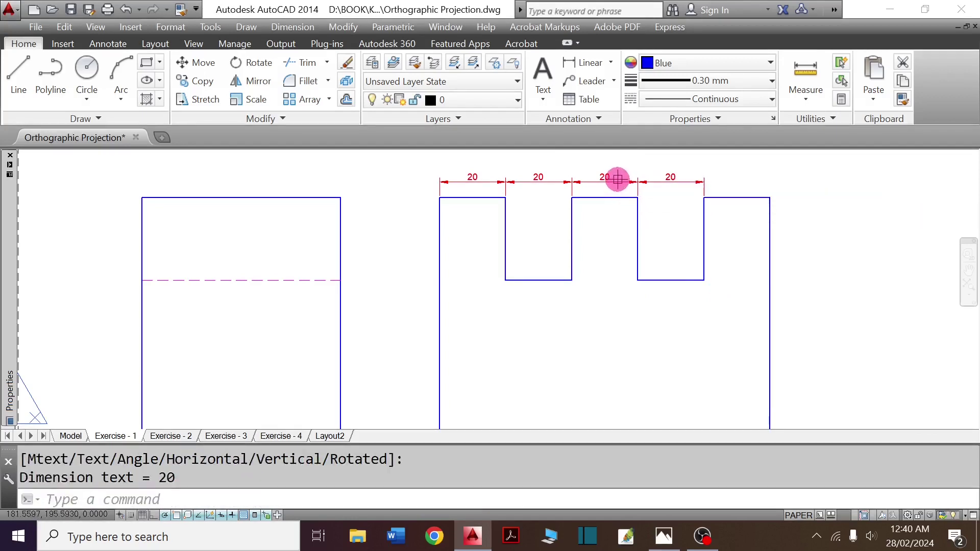
{"action": "scroll", "coordinate": [550, 198], "scroll_direction": "down", "scroll_amount": 2}
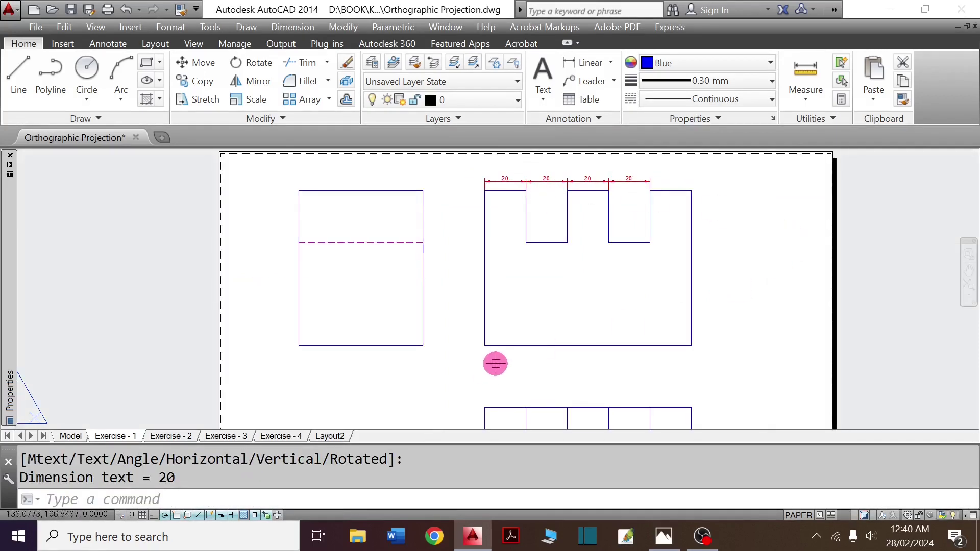
{"action": "scroll", "coordinate": [625, 198], "scroll_direction": "up", "scroll_amount": 1}
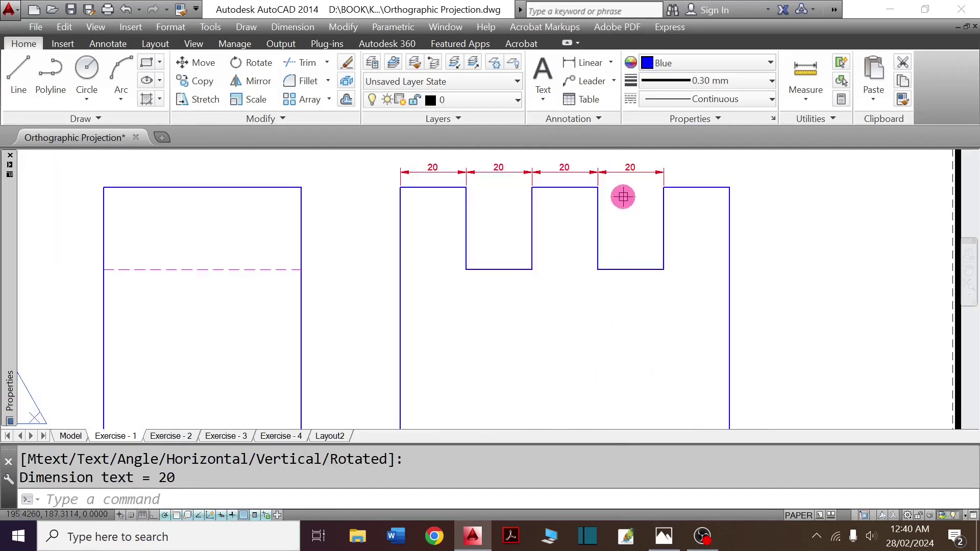
{"action": "scroll", "coordinate": [622, 197], "scroll_direction": "down", "scroll_amount": 1}
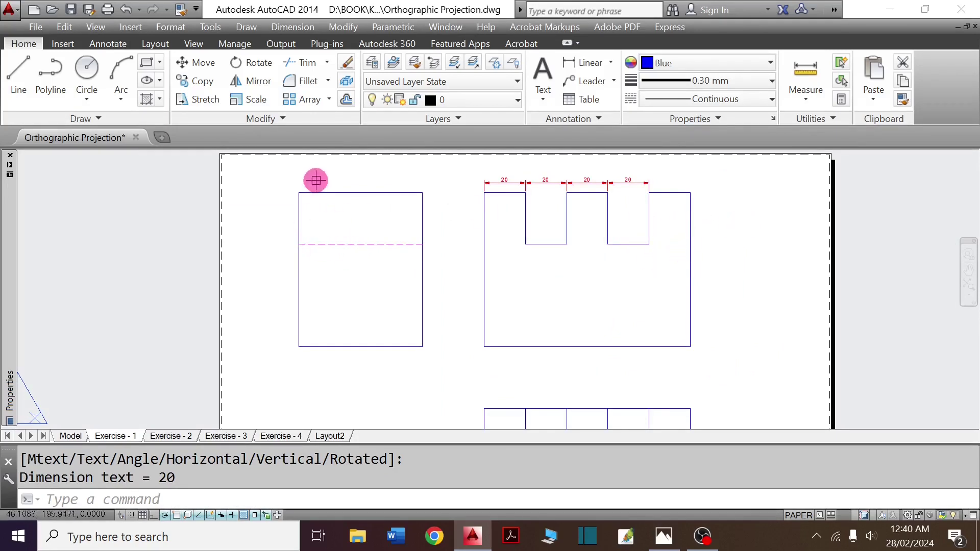
Add a vertical 25 slot-depth dimension beside the front view's second slot.
{"action": "left_click", "coordinate": [588, 65]}
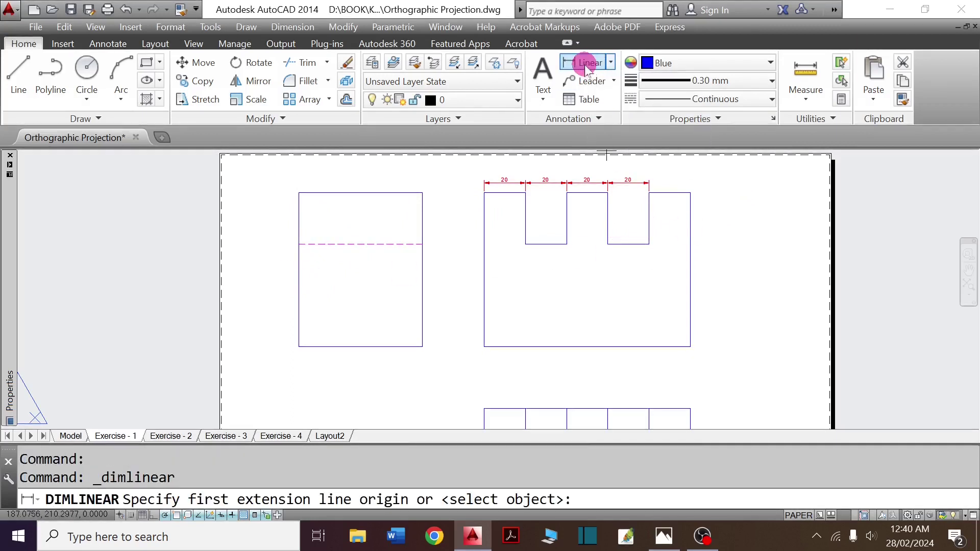
{"action": "left_click", "coordinate": [649, 243]}
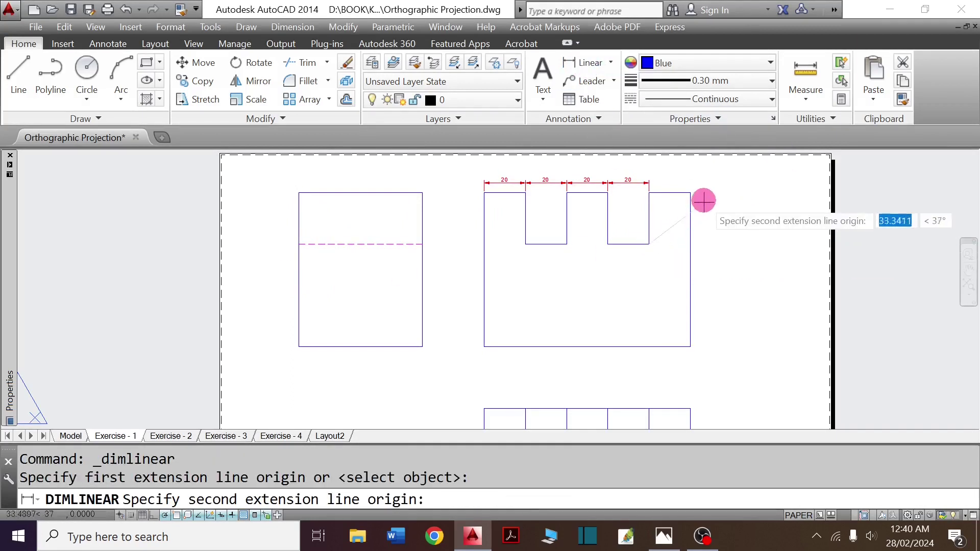
{"action": "left_click", "coordinate": [690, 193]}
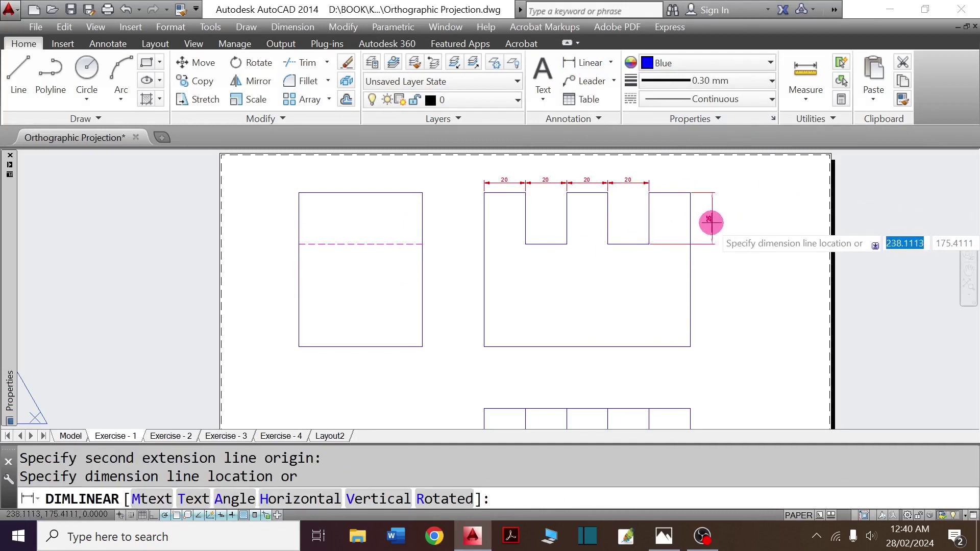
{"action": "scroll", "coordinate": [710, 223], "scroll_direction": "up", "scroll_amount": 2}
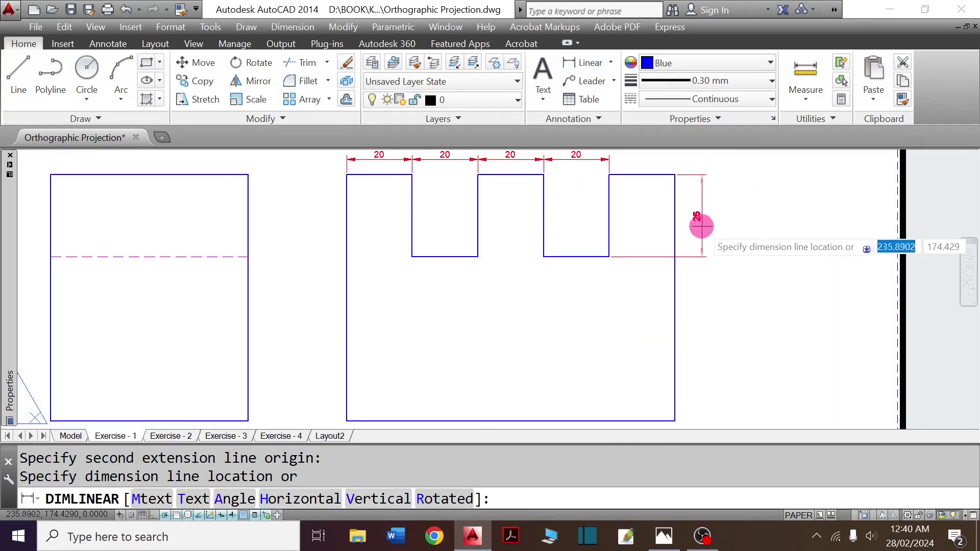
{"action": "left_click", "coordinate": [702, 226]}
{"action": "scroll", "coordinate": [519, 192], "scroll_direction": "down", "scroll_amount": 2}
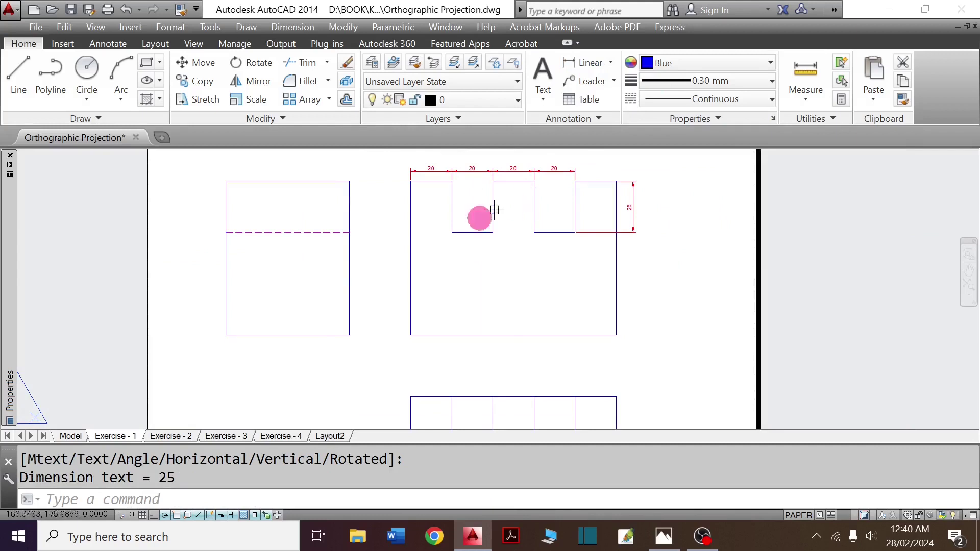
Dimension the left view with a 75 height on its left and 60 width above.
{"action": "key", "text": "Return"}
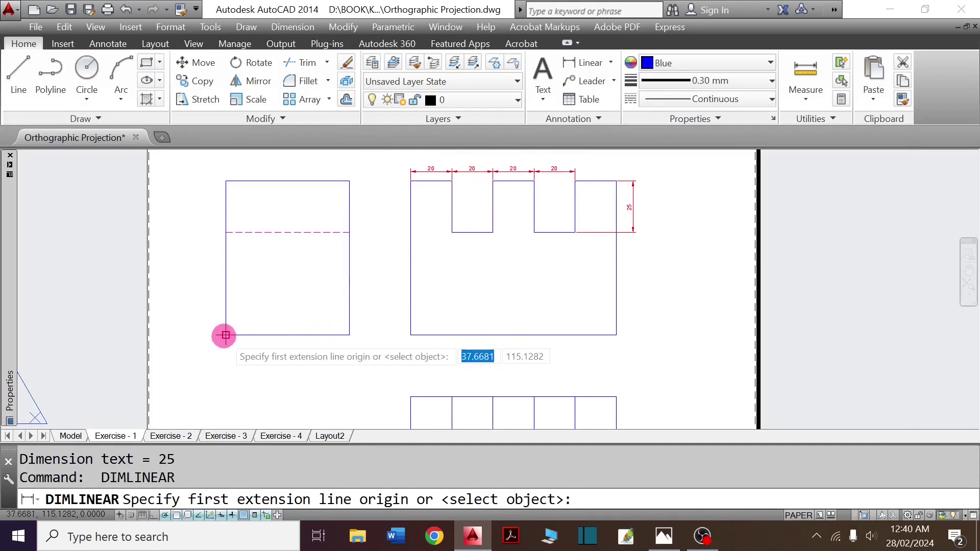
{"action": "left_click", "coordinate": [225, 335]}
{"action": "left_click", "coordinate": [228, 183]}
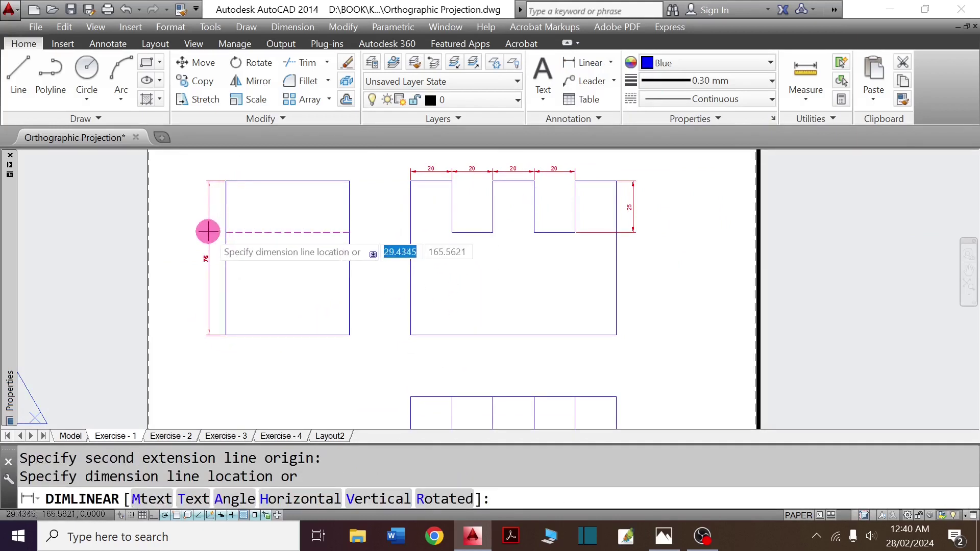
{"action": "left_click", "coordinate": [200, 231]}
{"action": "key", "text": "Return"}
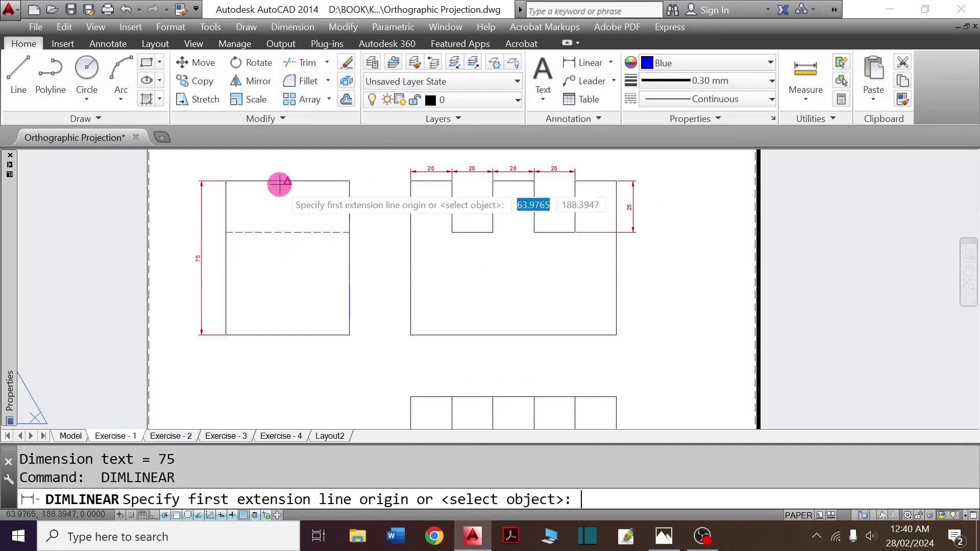
{"action": "key", "text": "Return"}
{"action": "left_click", "coordinate": [294, 181]}
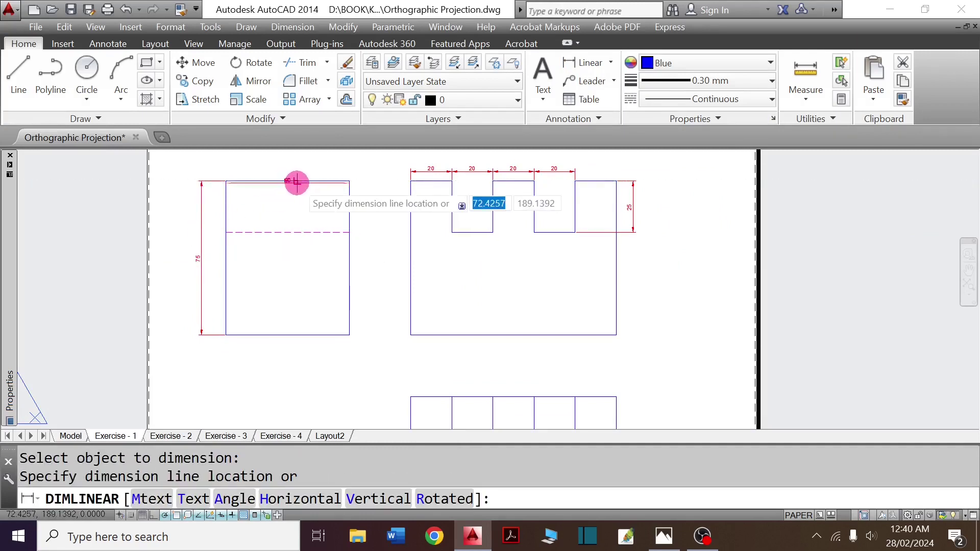
{"action": "left_click", "coordinate": [436, 171]}
{"action": "scroll", "coordinate": [375, 184], "scroll_direction": "down", "scroll_amount": 2}
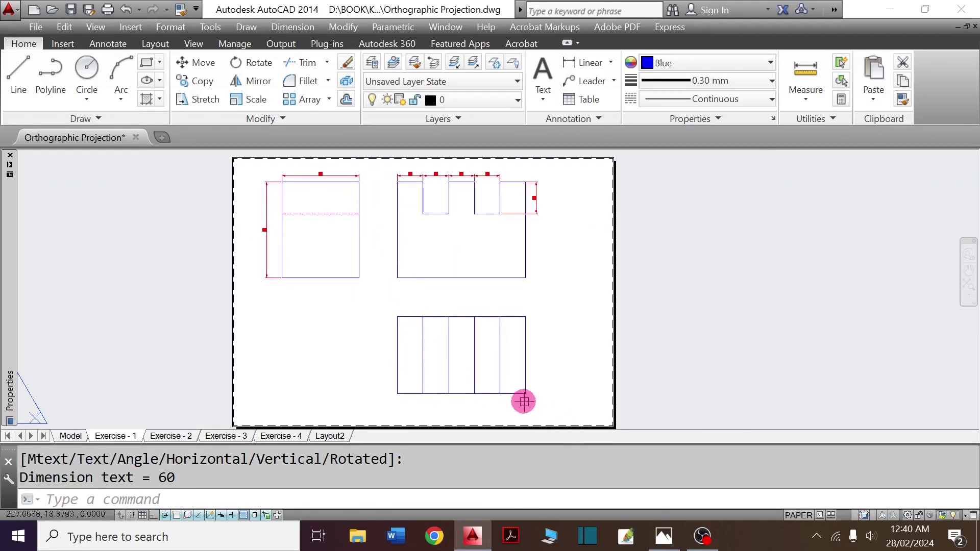
{"action": "scroll", "coordinate": [523, 402], "scroll_direction": "up", "scroll_amount": 2}
Dimension the lower view with a 100 length above it and a vertical 60 at its right.
{"action": "key", "text": "Return"}
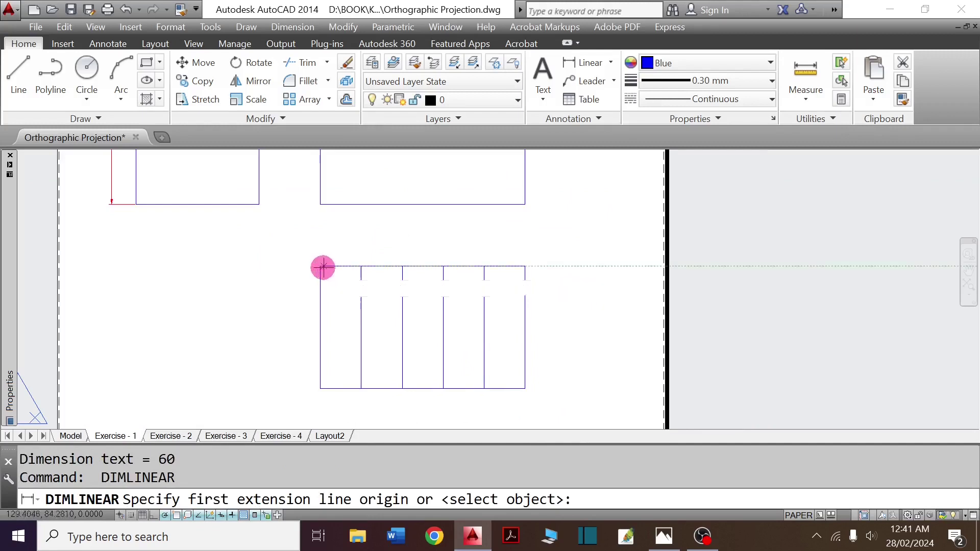
{"action": "left_click", "coordinate": [323, 267]}
{"action": "left_click", "coordinate": [526, 266]}
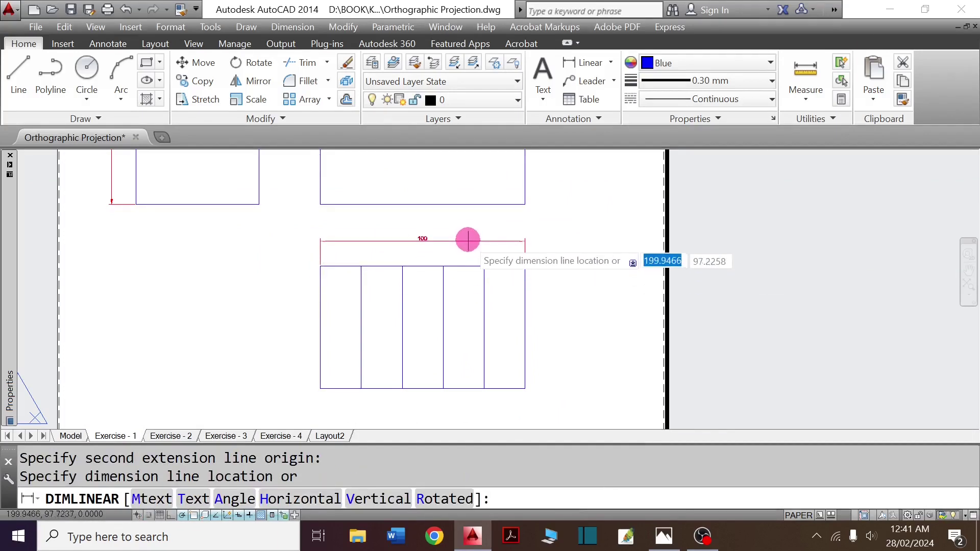
{"action": "left_click", "coordinate": [467, 239]}
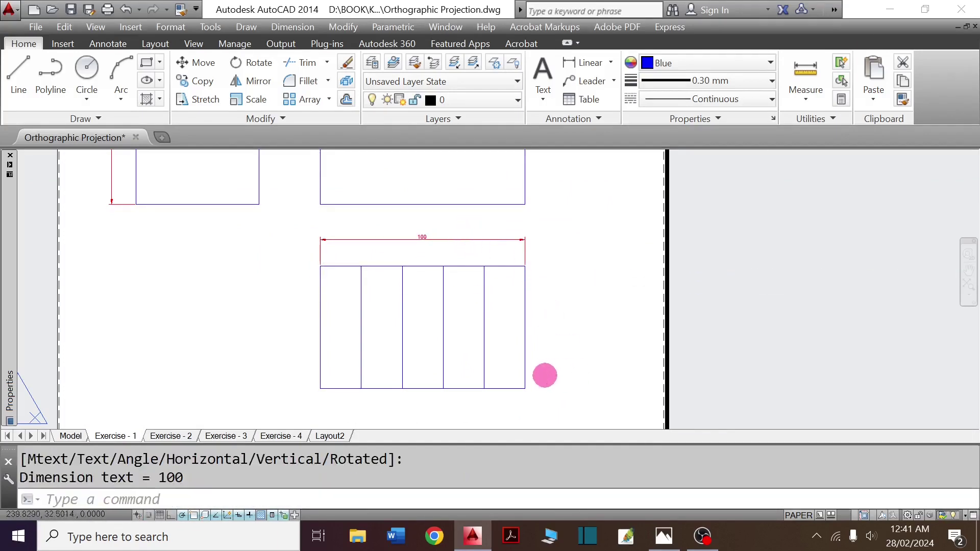
{"action": "key", "text": "Return"}
{"action": "left_click", "coordinate": [525, 389]}
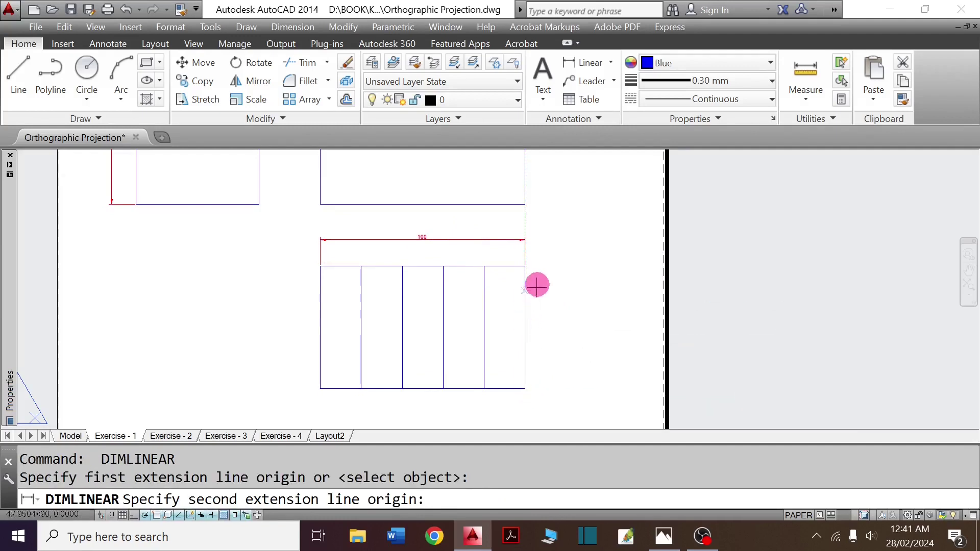
{"action": "left_click", "coordinate": [525, 267]}
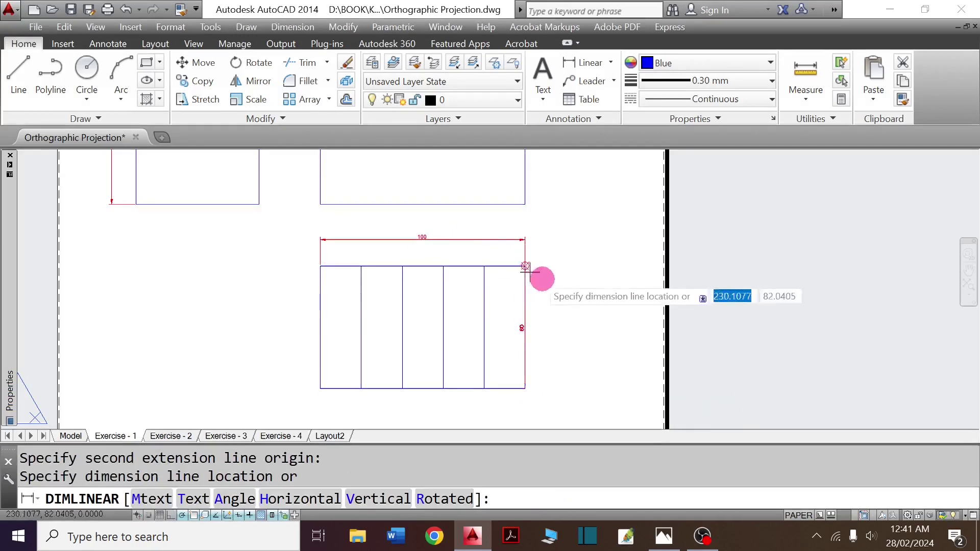
{"action": "left_click", "coordinate": [552, 303]}
{"action": "scroll", "coordinate": [417, 270], "scroll_direction": "down", "scroll_amount": 2}
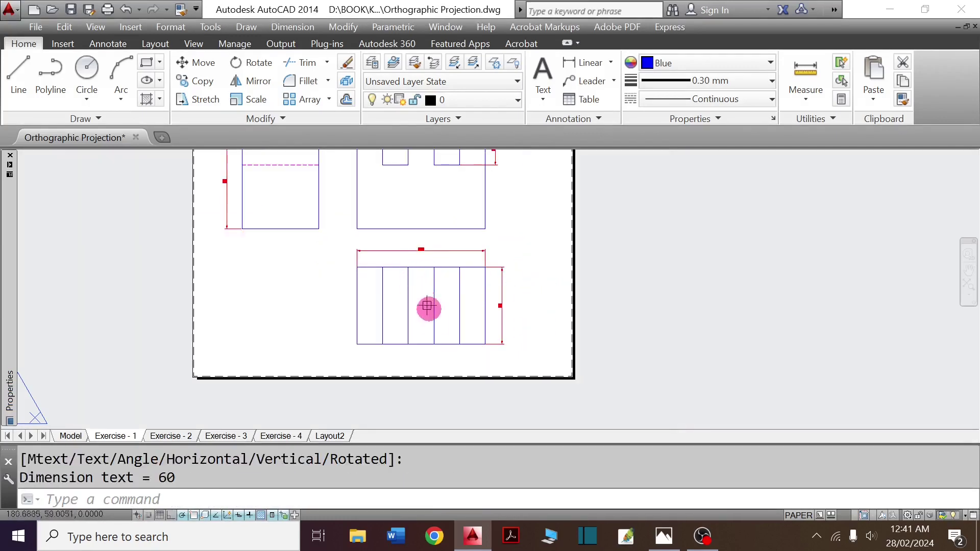
{"action": "scroll", "coordinate": [430, 333], "scroll_direction": "down", "scroll_amount": 2}
{"action": "scroll", "coordinate": [417, 258], "scroll_direction": "up", "scroll_amount": 4}
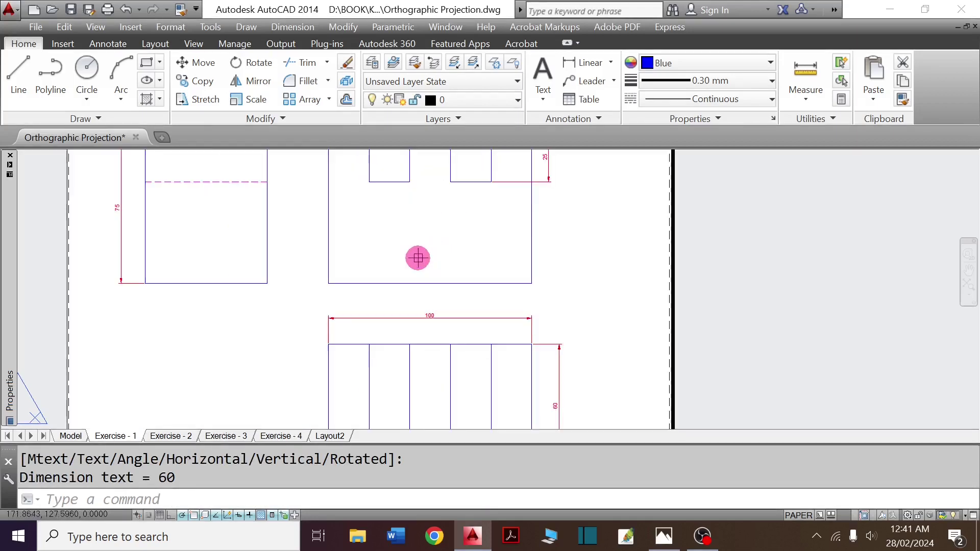
{"action": "scroll", "coordinate": [417, 257], "scroll_direction": "down", "scroll_amount": 2}
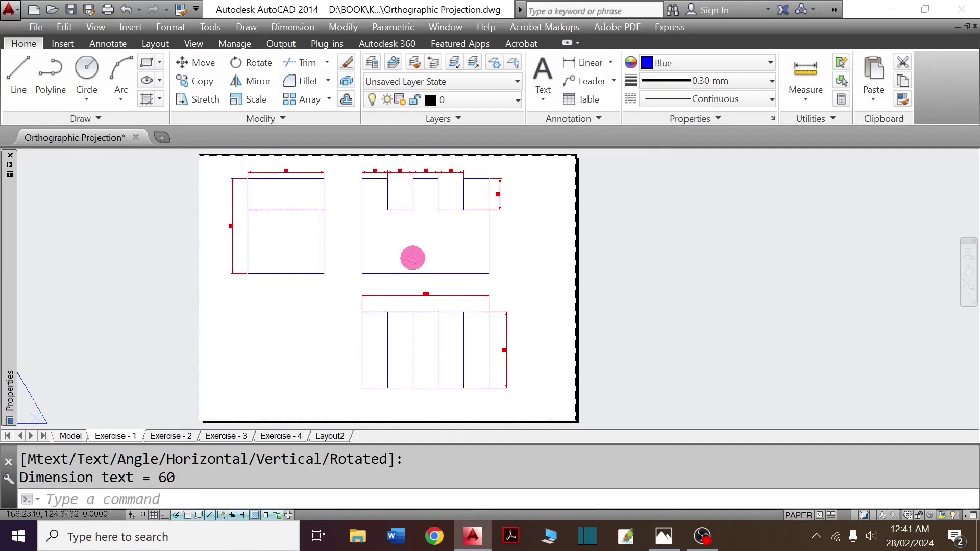
Drag the 100 dimension's text grip down so it sits closer to the lower view.
{"action": "scroll", "coordinate": [436, 302], "scroll_direction": "up", "scroll_amount": 4}
{"action": "left_click", "coordinate": [431, 289]}
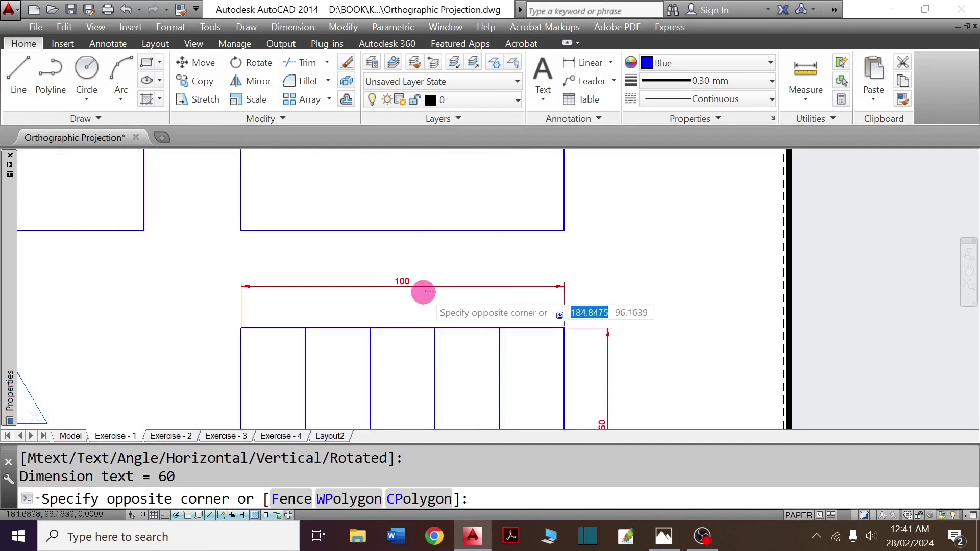
{"action": "left_click", "coordinate": [407, 279]}
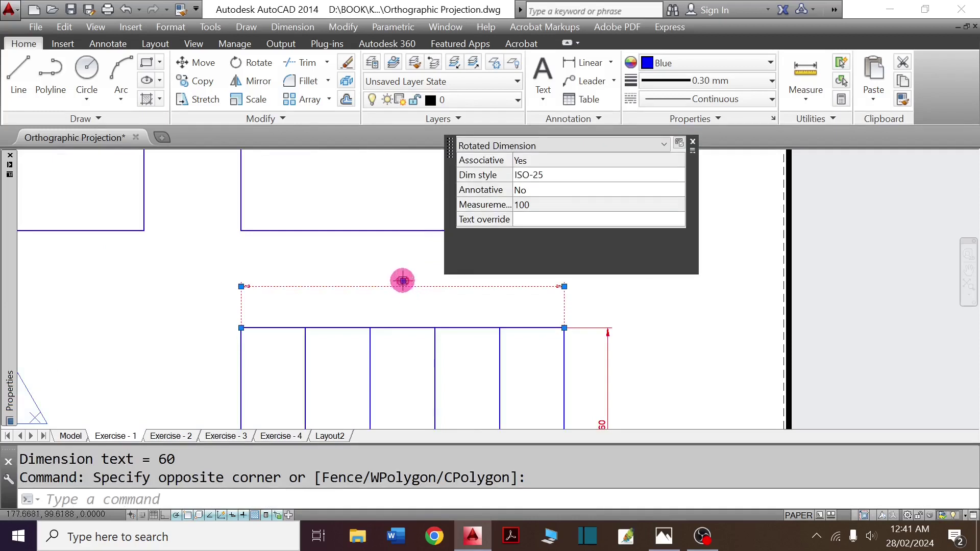
{"action": "left_click", "coordinate": [403, 281]}
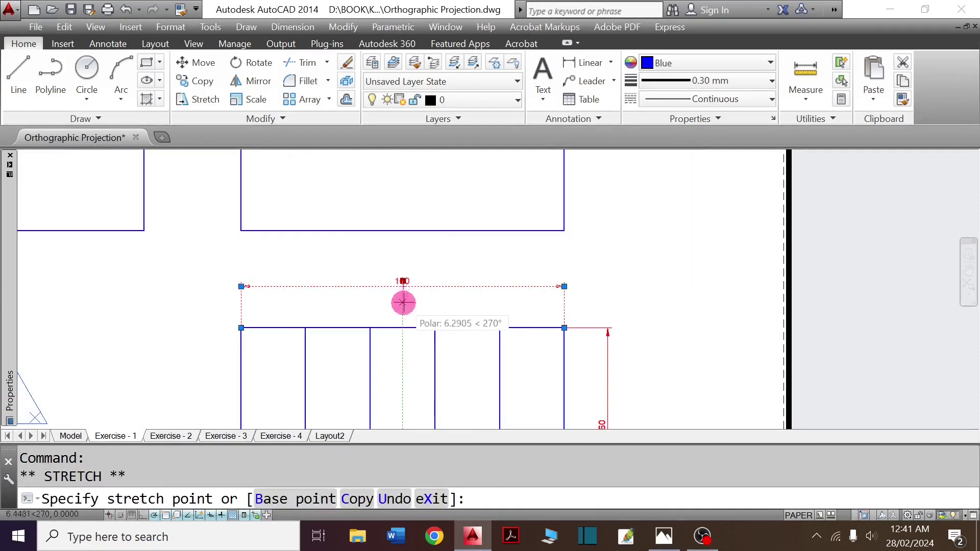
{"action": "left_click", "coordinate": [403, 303]}
{"action": "scroll", "coordinate": [409, 282], "scroll_direction": "down", "scroll_amount": 4}
{"action": "key", "text": "Escape"}
{"action": "key", "text": "Escape"}
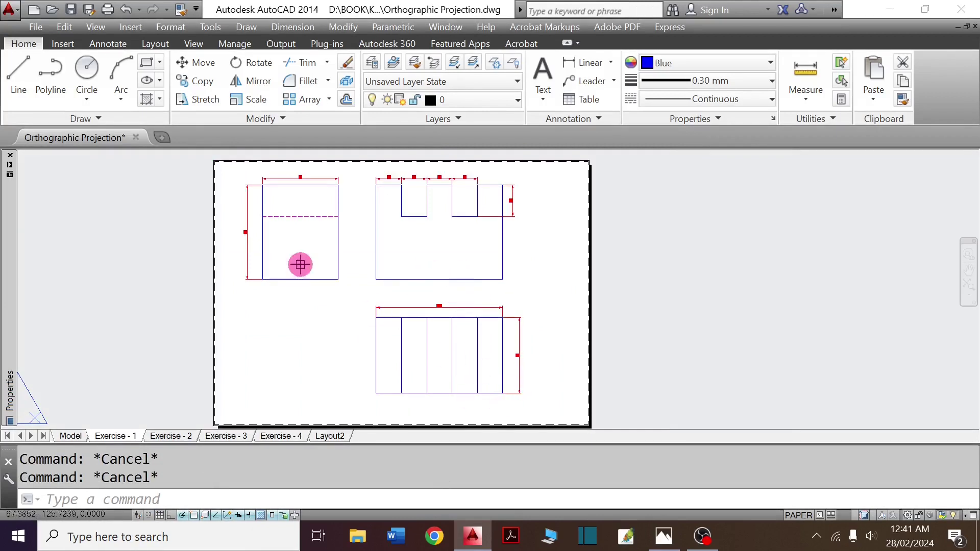
Place a multiline text label reading FRONT VIEW in a box beneath the front view.
{"action": "left_click", "coordinate": [546, 77]}
{"action": "scroll", "coordinate": [429, 290], "scroll_direction": "up", "scroll_amount": 4}
{"action": "left_click", "coordinate": [379, 279]}
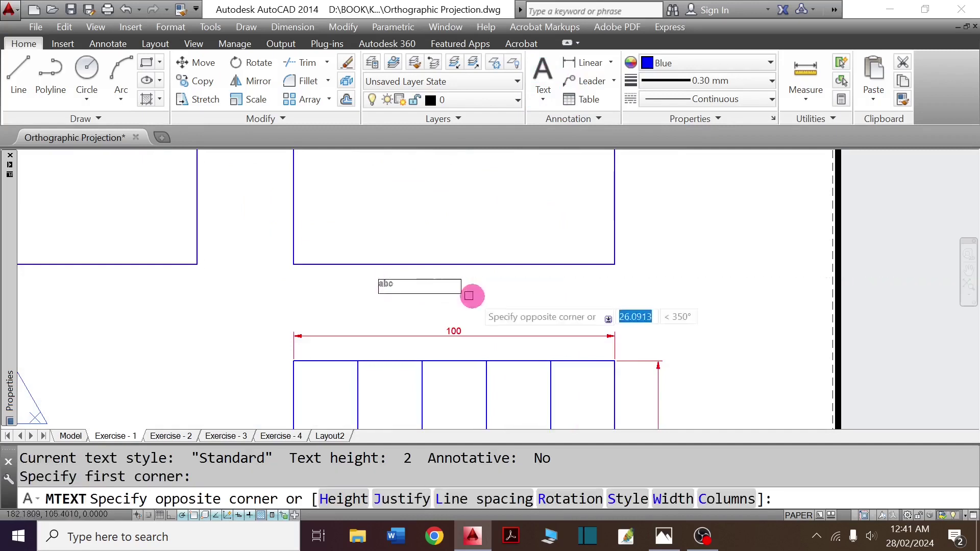
{"action": "left_click", "coordinate": [551, 305]}
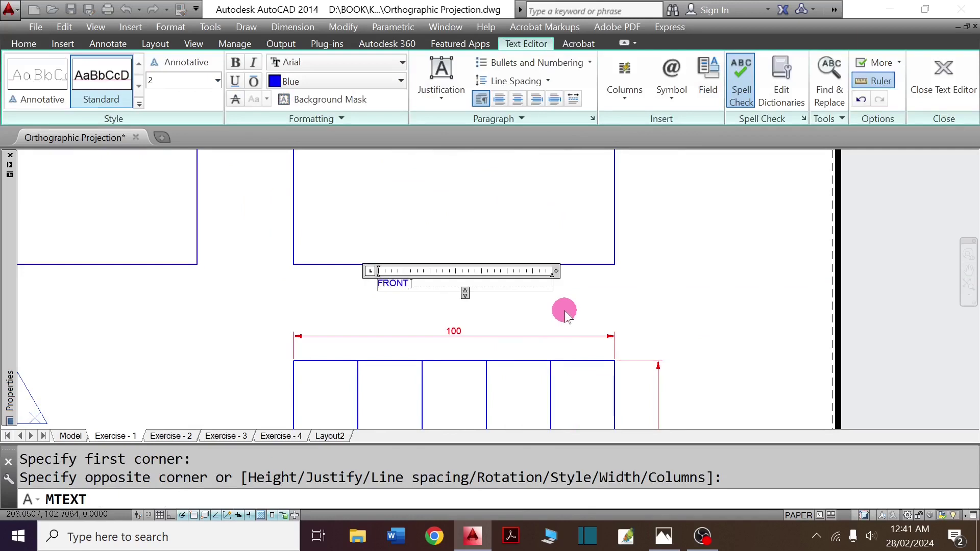
{"action": "left_click", "coordinate": [659, 316]}
{"action": "left_click", "coordinate": [414, 284]}
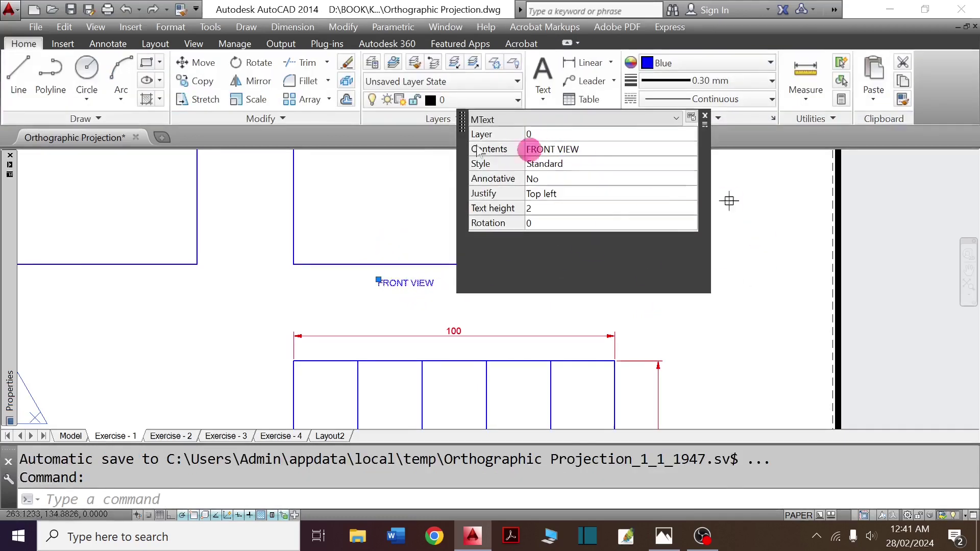
Set the FRONT VIEW label's justification to Middle center in Quick Properties.
{"action": "left_click", "coordinate": [595, 198]}
{"action": "left_click", "coordinate": [595, 196]}
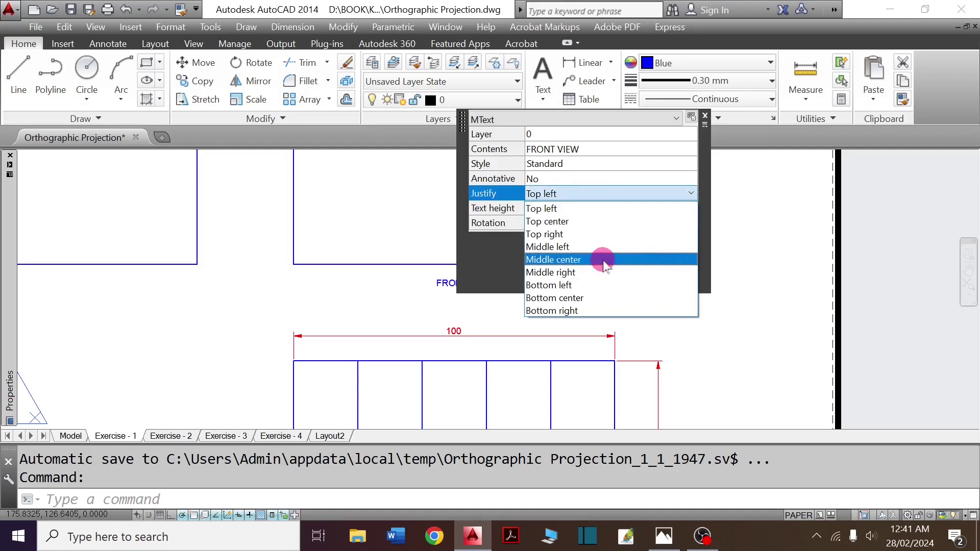
{"action": "left_click", "coordinate": [604, 260]}
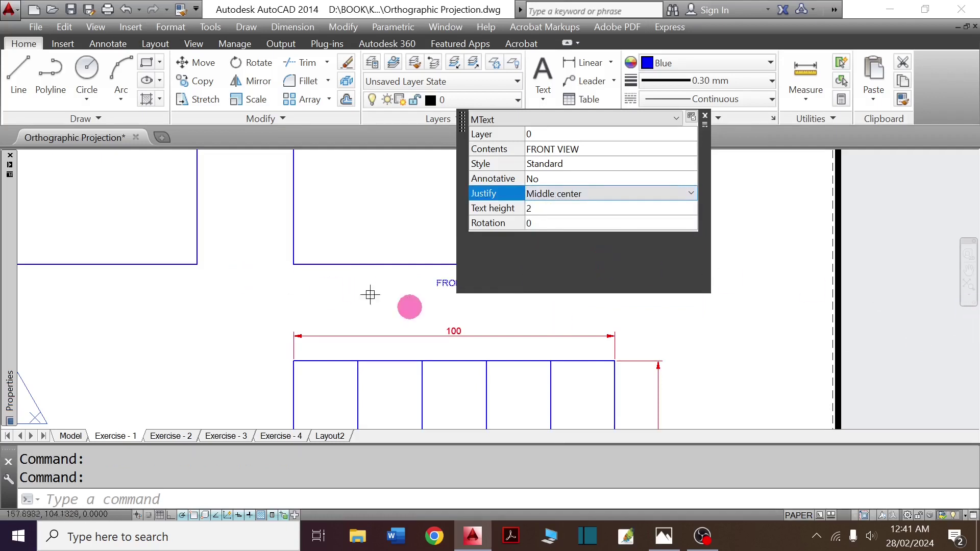
{"action": "key", "text": "Escape"}
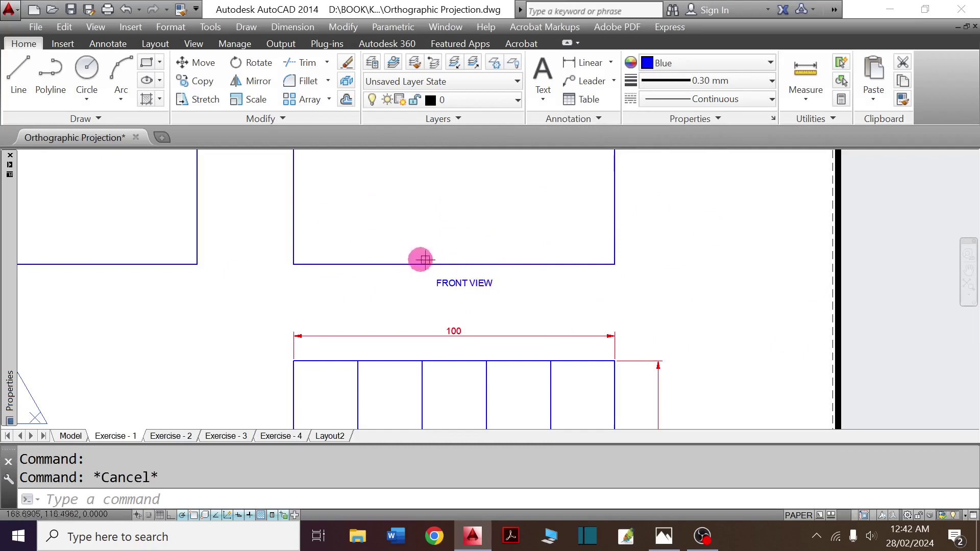
{"action": "scroll", "coordinate": [481, 326], "scroll_direction": "down", "scroll_amount": 2}
{"action": "scroll", "coordinate": [480, 307], "scroll_direction": "up", "scroll_amount": 4}
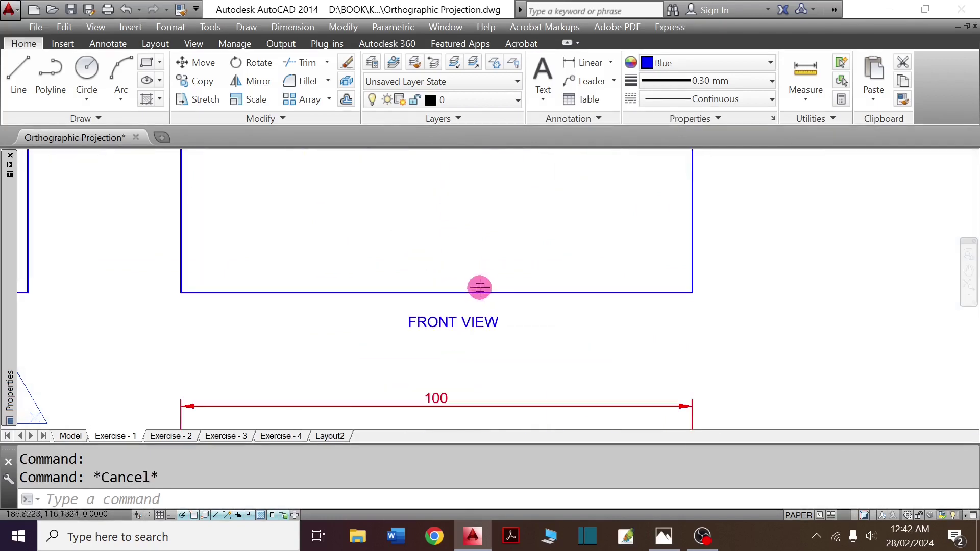
Change the FRONT VIEW label's text height to 3.
{"action": "left_click", "coordinate": [453, 322]}
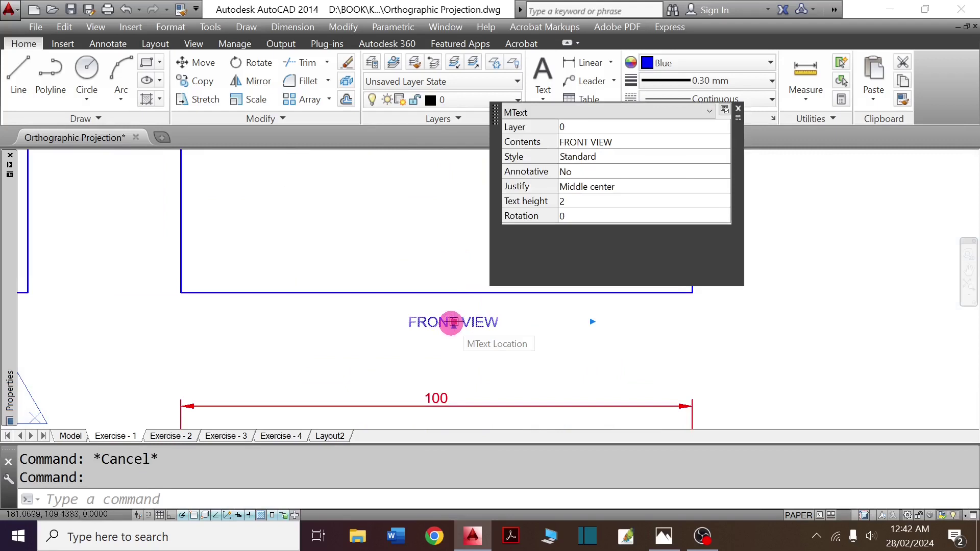
{"action": "left_click", "coordinate": [575, 203]}
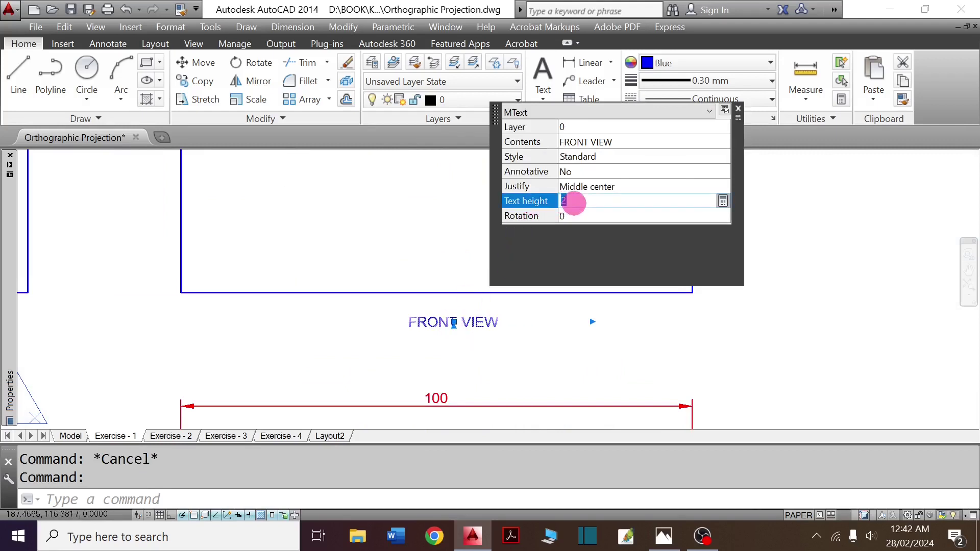
{"action": "type", "text": "3"}
{"action": "key", "text": "Tab"}
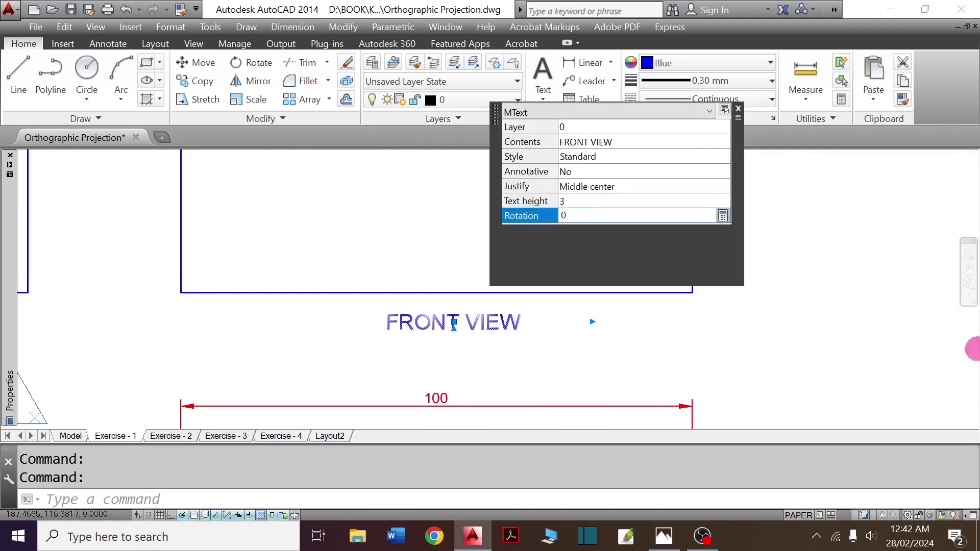
{"action": "key", "text": "Escape"}
Reselect the FRONT VIEW label and start moving it with M.
{"action": "left_click", "coordinate": [455, 321]}
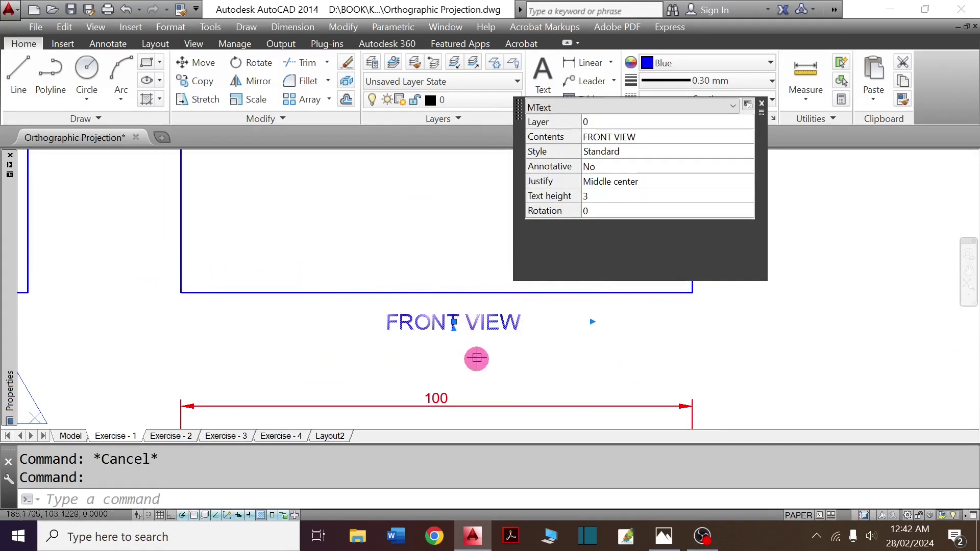
{"action": "scroll", "coordinate": [449, 347], "scroll_direction": "down", "scroll_amount": 2}
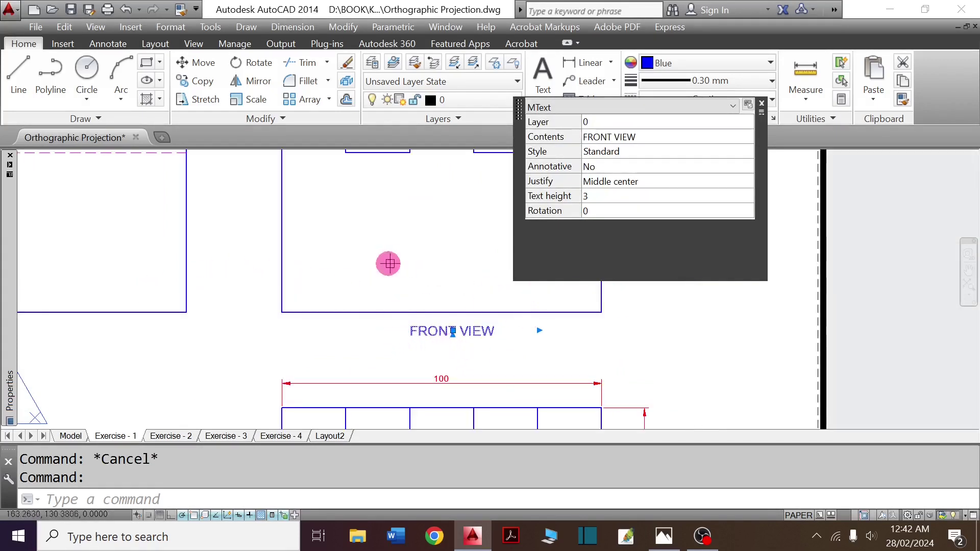
{"action": "type", "text": "m"}
{"action": "key", "text": "Return"}
Move the FRONT VIEW label so it centres on the midpoint of the front view's bottom edge.
{"action": "left_click", "coordinate": [460, 330]}
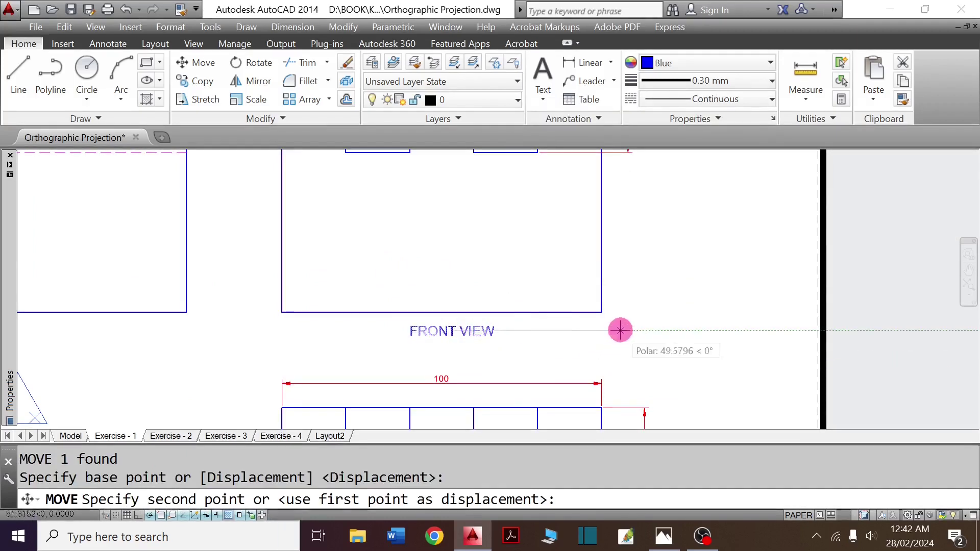
{"action": "left_click", "coordinate": [628, 330]}
{"action": "key", "text": "Return"}
{"action": "left_click", "coordinate": [644, 330]}
{"action": "key", "text": "Return"}
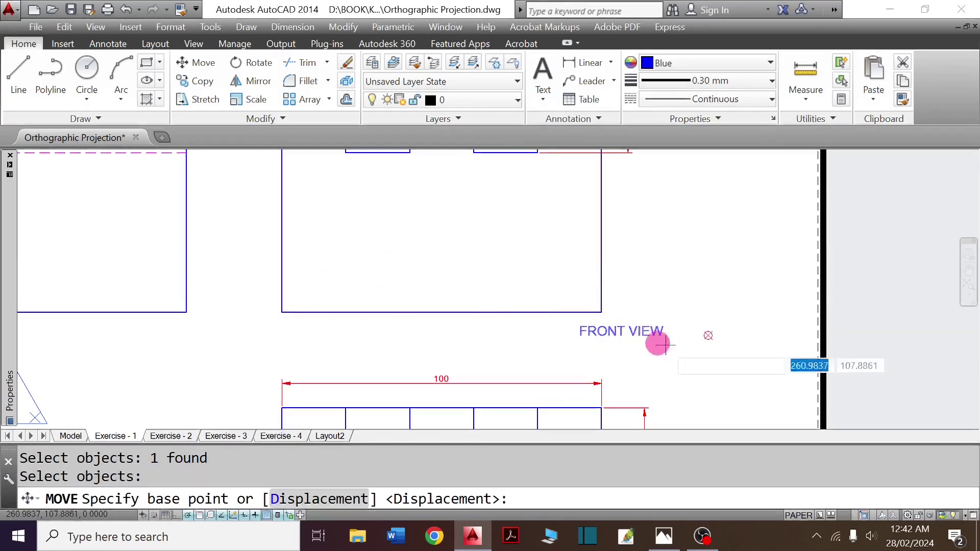
{"action": "left_click", "coordinate": [621, 330]}
{"action": "type", "text": "M"}
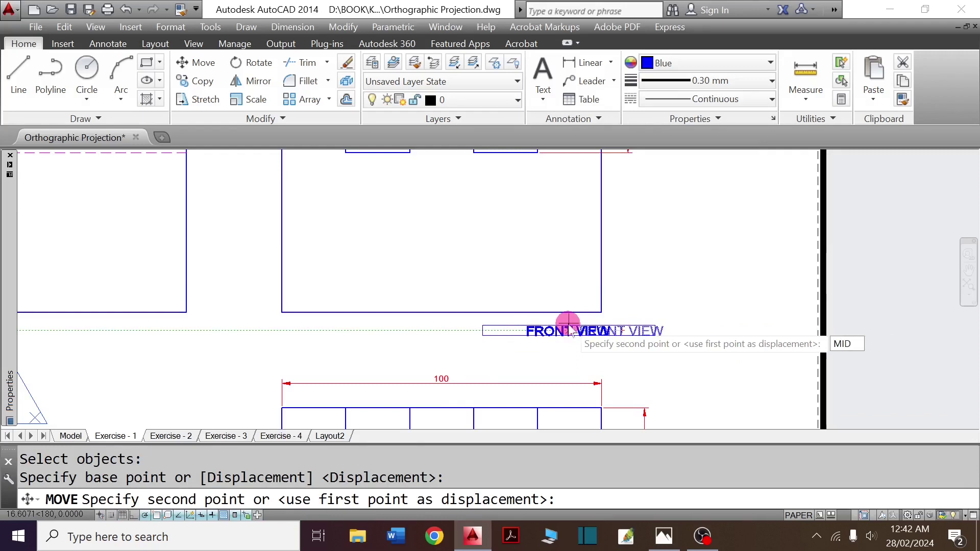
{"action": "type", "text": "ID"}
{"action": "key", "text": "Return"}
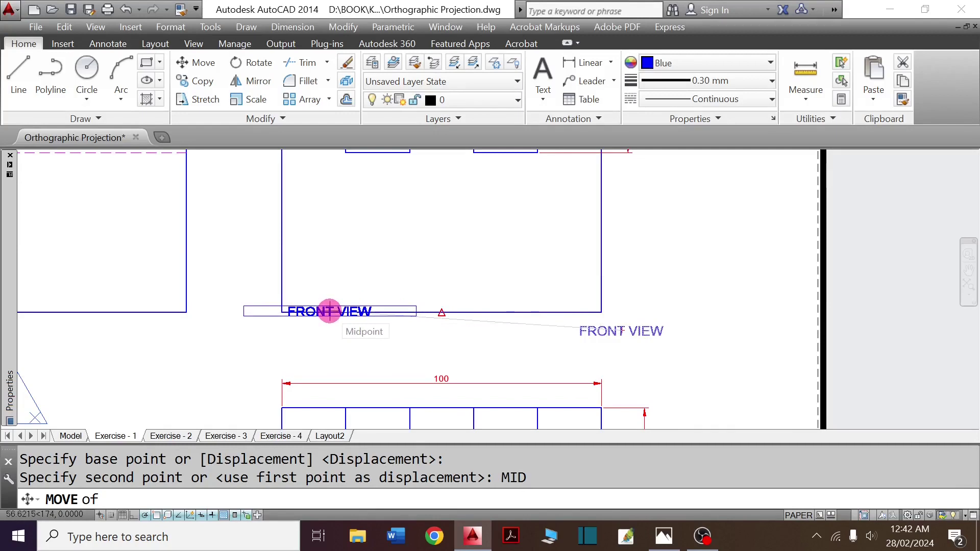
{"action": "left_click", "coordinate": [330, 311]}
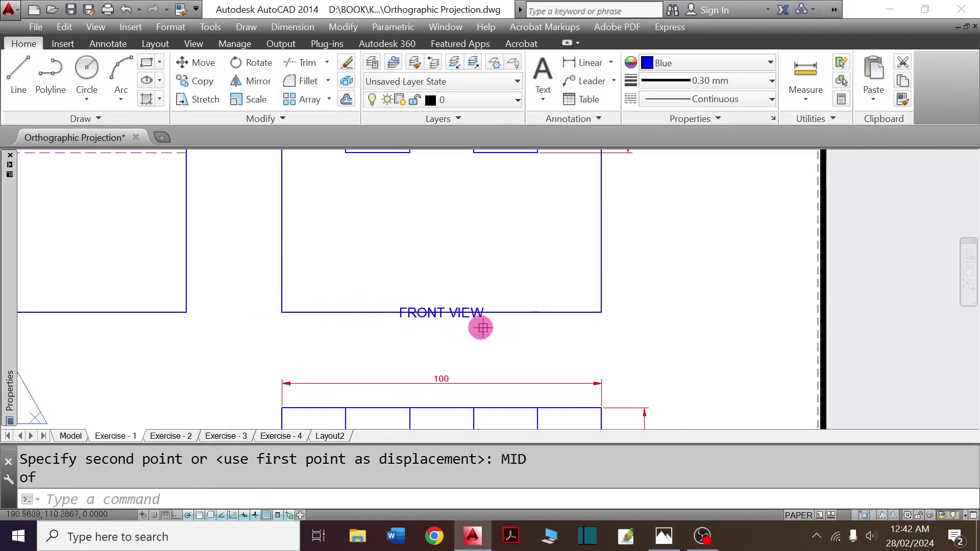
{"action": "scroll", "coordinate": [480, 327], "scroll_direction": "up", "scroll_amount": 2}
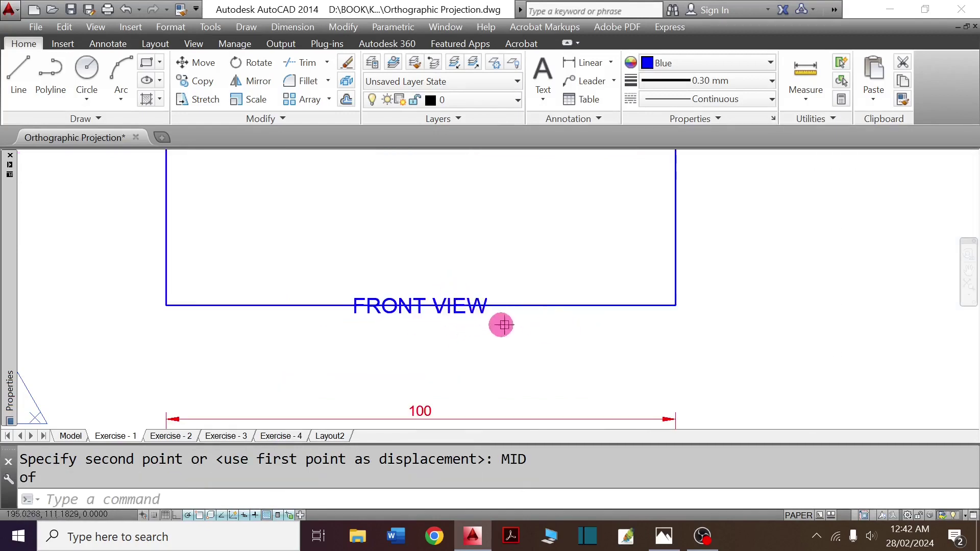
Shift the FRONT VIEW label straight down to sit just below the front view.
{"action": "key", "text": "space"}
{"action": "left_click", "coordinate": [461, 316]}
{"action": "key", "text": "Return"}
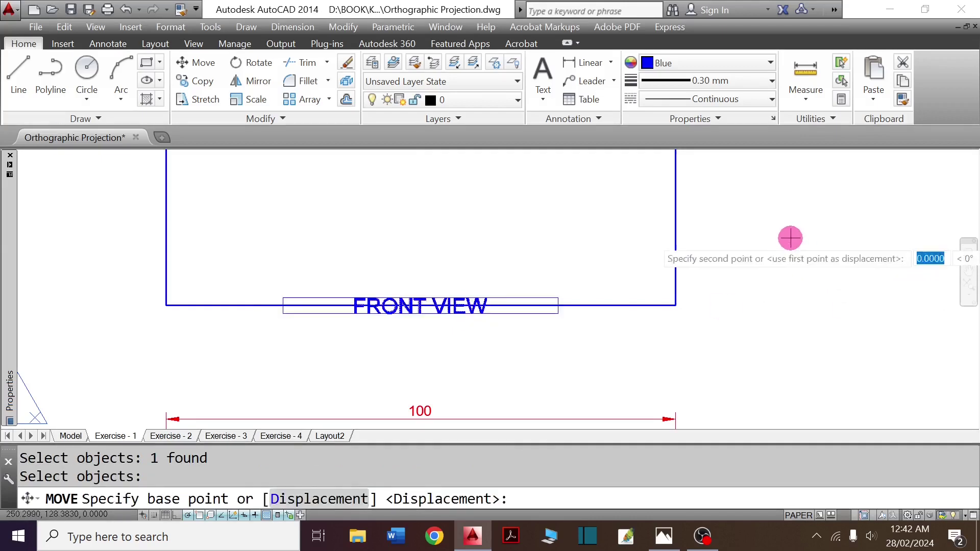
{"action": "left_click", "coordinate": [790, 238]}
{"action": "left_click", "coordinate": [790, 276]}
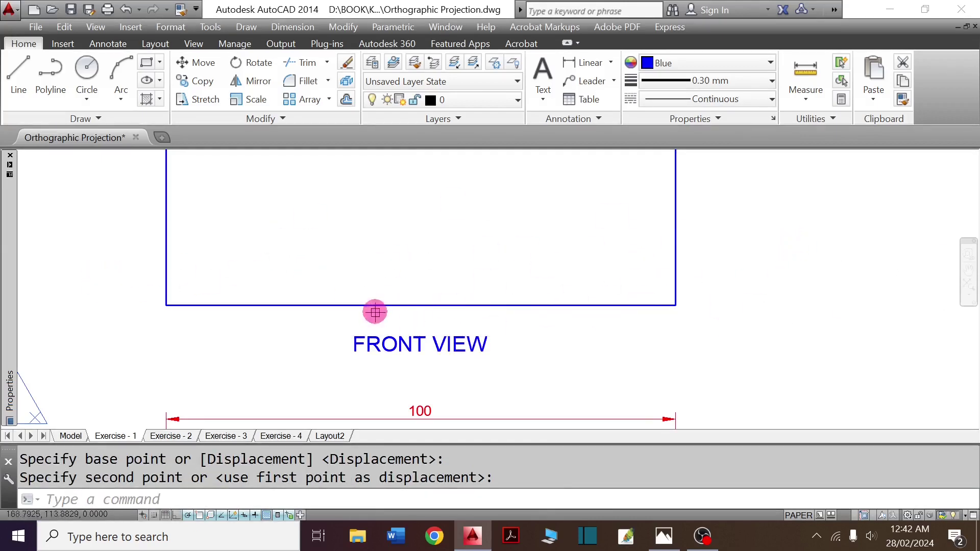
{"action": "scroll", "coordinate": [440, 314], "scroll_direction": "down", "scroll_amount": 4}
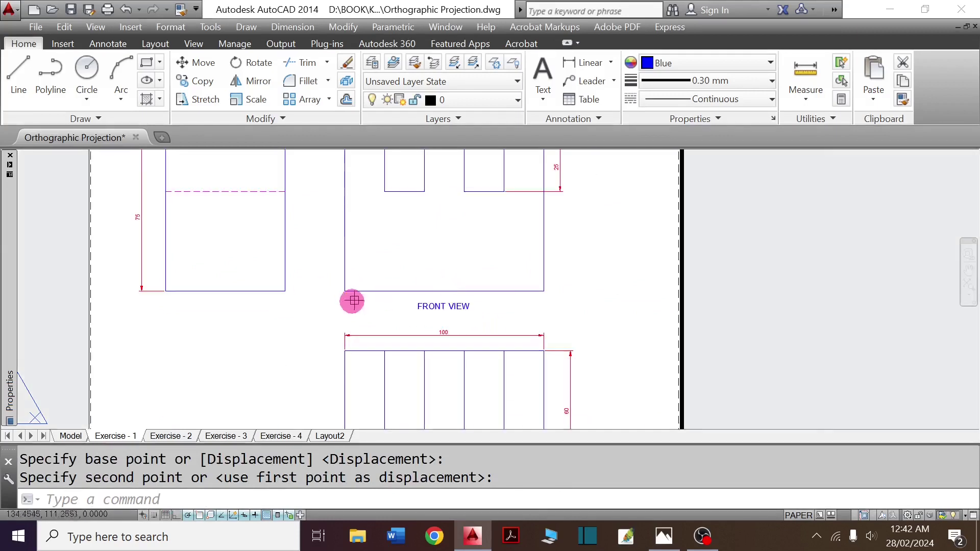
{"action": "scroll", "coordinate": [479, 316], "scroll_direction": "down", "scroll_amount": 2}
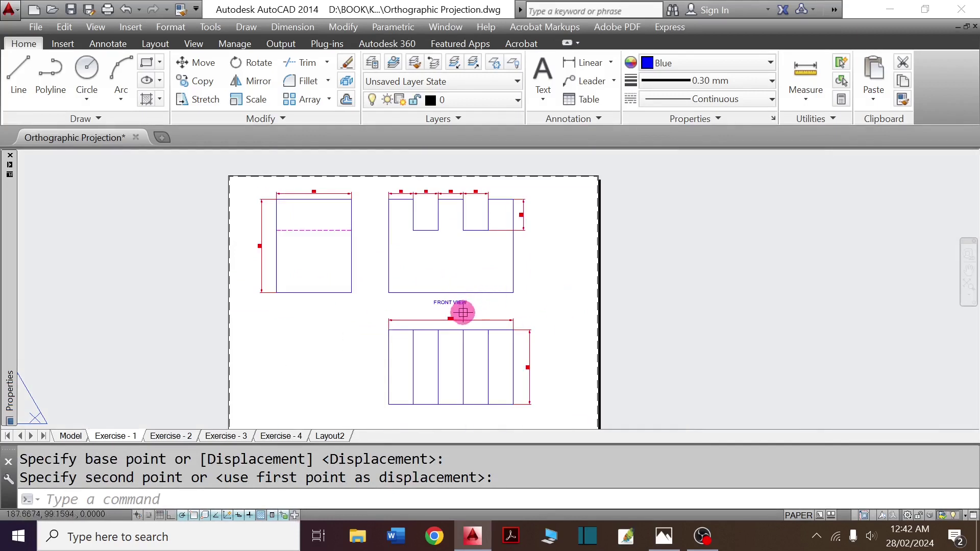
{"action": "scroll", "coordinate": [463, 313], "scroll_direction": "up", "scroll_amount": 4}
{"action": "scroll", "coordinate": [462, 269], "scroll_direction": "down", "scroll_amount": 4}
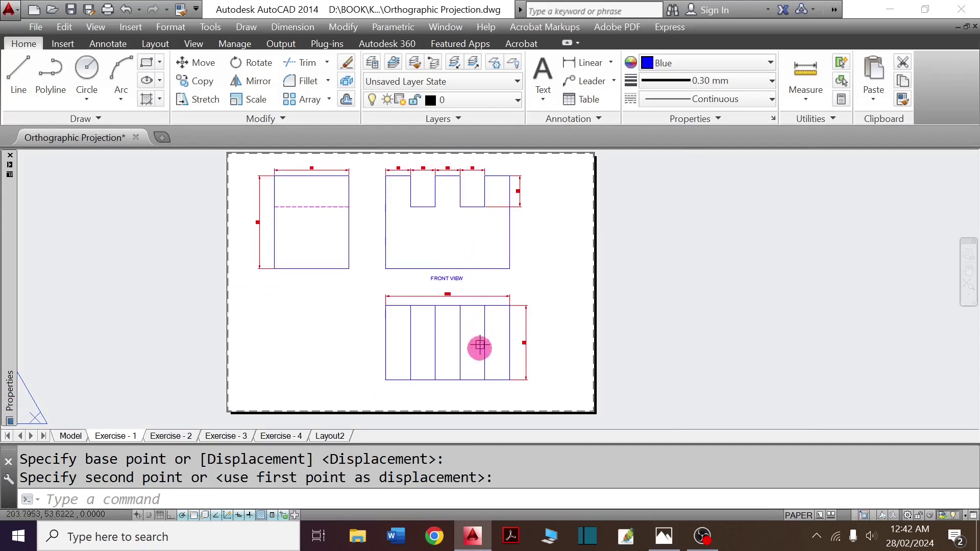
Copy the FRONT VIEW label to a spot beneath the bottom view.
{"action": "left_click", "coordinate": [461, 279]}
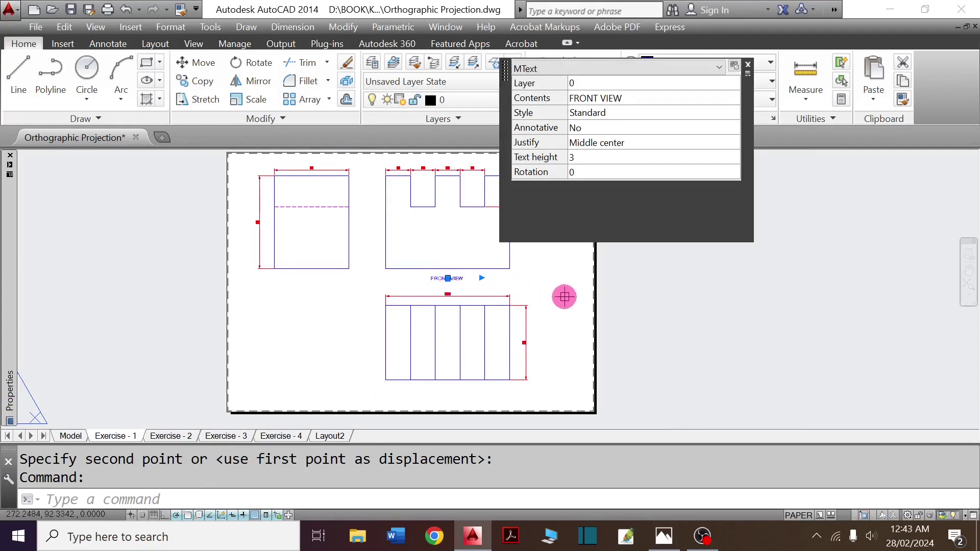
{"action": "left_click", "coordinate": [204, 83]}
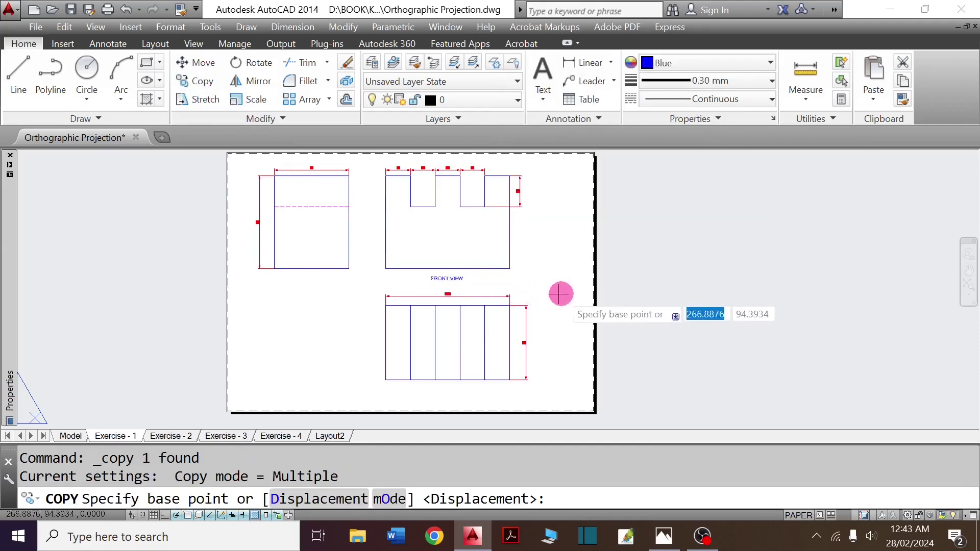
{"action": "left_click", "coordinate": [568, 261]}
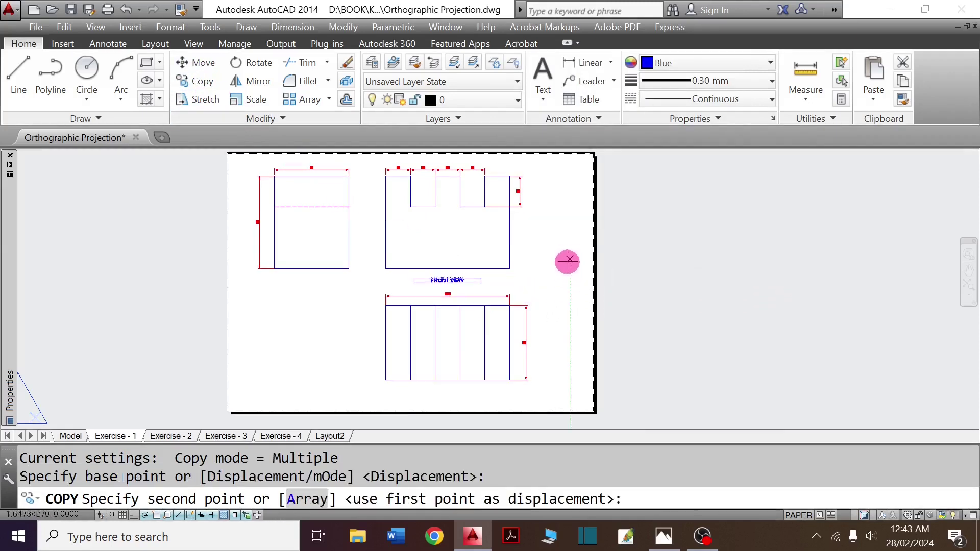
{"action": "left_click", "coordinate": [563, 367]}
{"action": "key", "text": "Escape"}
{"action": "scroll", "coordinate": [408, 286], "scroll_direction": "up", "scroll_amount": 2}
Place a second copy of the FRONT VIEW label centred under the left view.
{"action": "left_click", "coordinate": [446, 278]}
{"action": "left_click", "coordinate": [194, 81]}
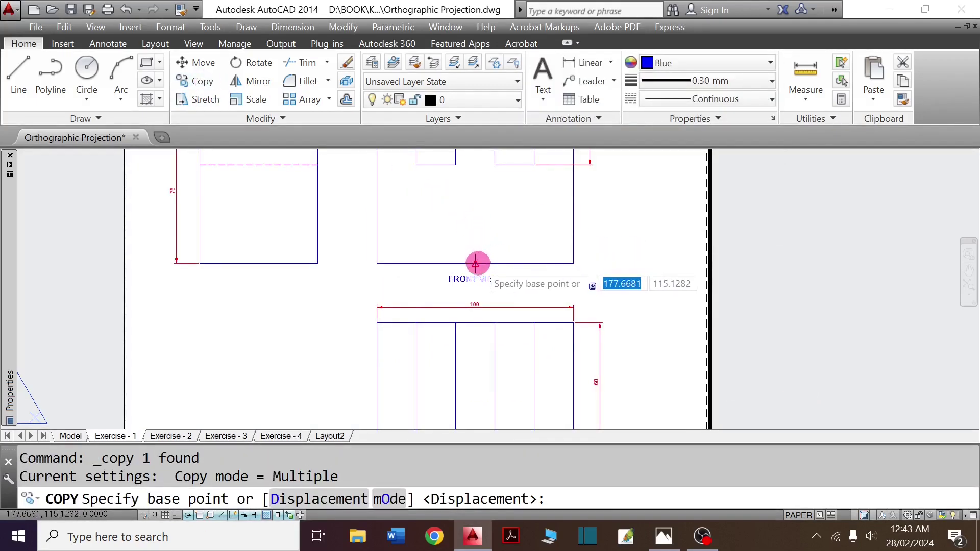
{"action": "left_click", "coordinate": [475, 263]}
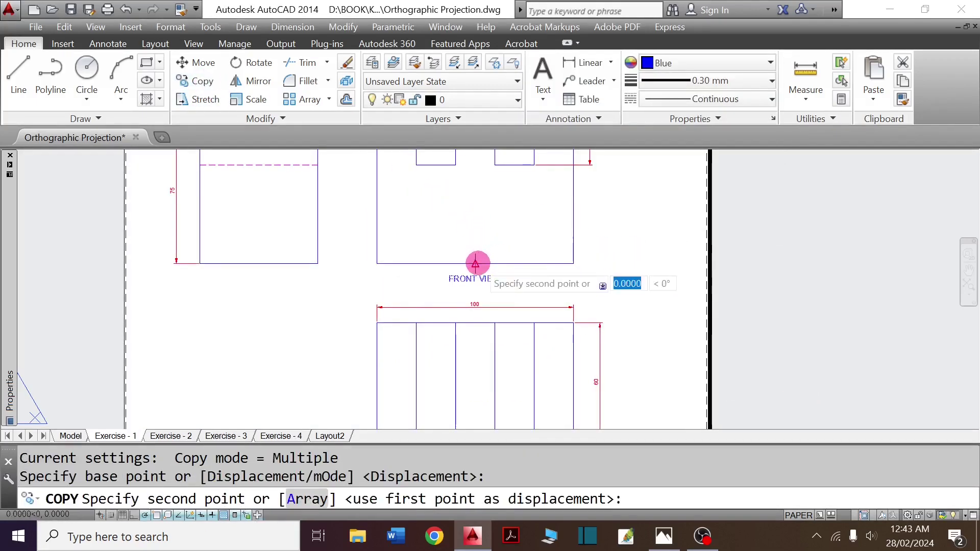
{"action": "left_click", "coordinate": [258, 264]}
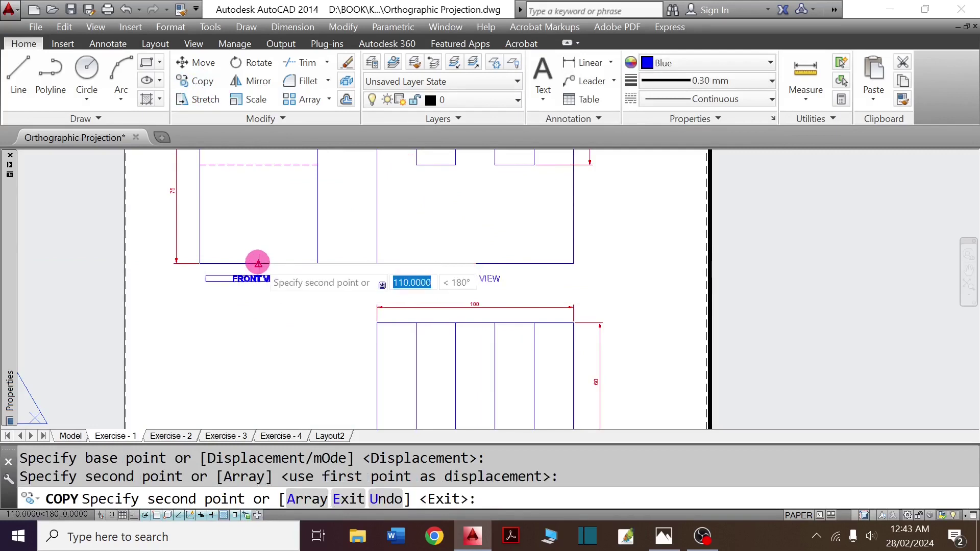
{"action": "key", "text": "Escape"}
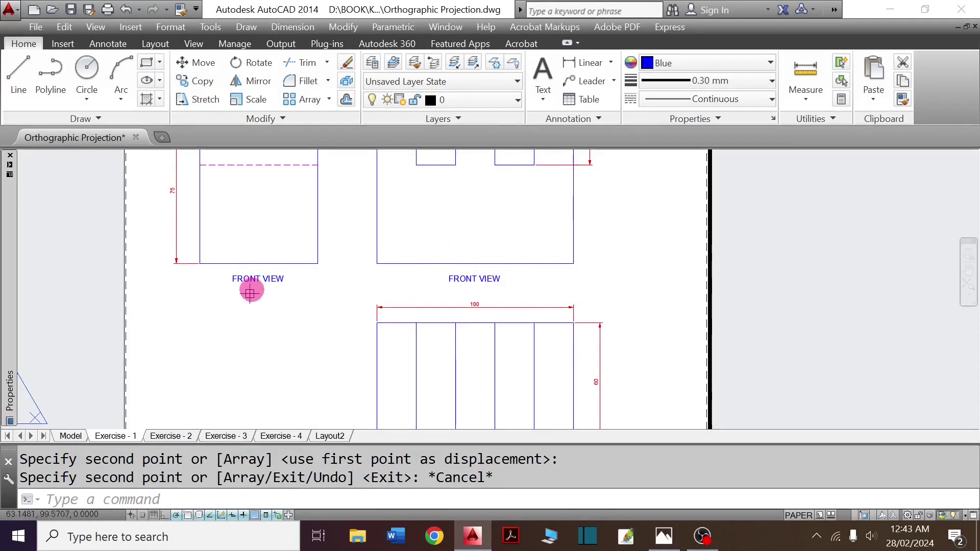
{"action": "scroll", "coordinate": [382, 232], "scroll_direction": "down", "scroll_amount": 2}
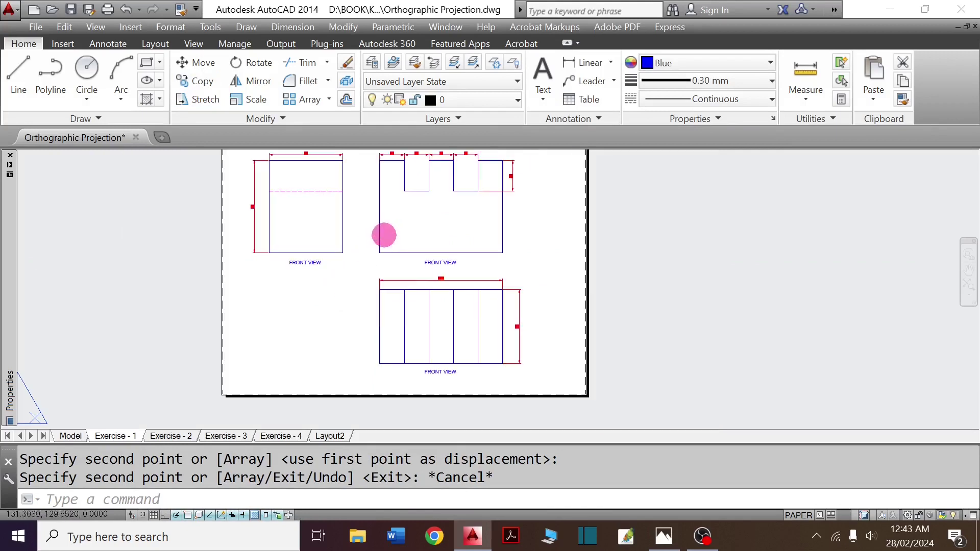
{"action": "scroll", "coordinate": [422, 376], "scroll_direction": "up", "scroll_amount": 4}
{"action": "scroll", "coordinate": [400, 357], "scroll_direction": "down", "scroll_amount": 2}
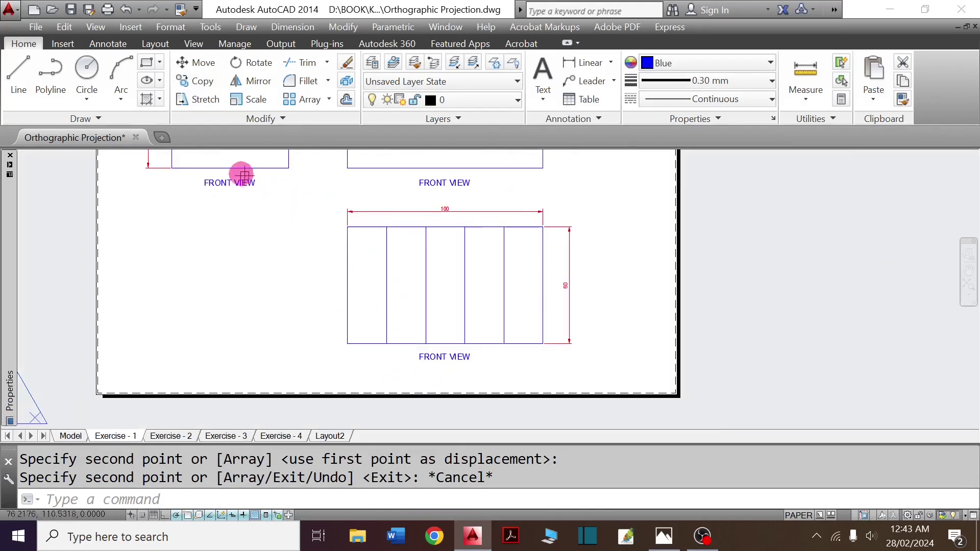
{"action": "scroll", "coordinate": [278, 261], "scroll_direction": "down", "scroll_amount": 3}
{"action": "scroll", "coordinate": [267, 194], "scroll_direction": "up", "scroll_amount": 3}
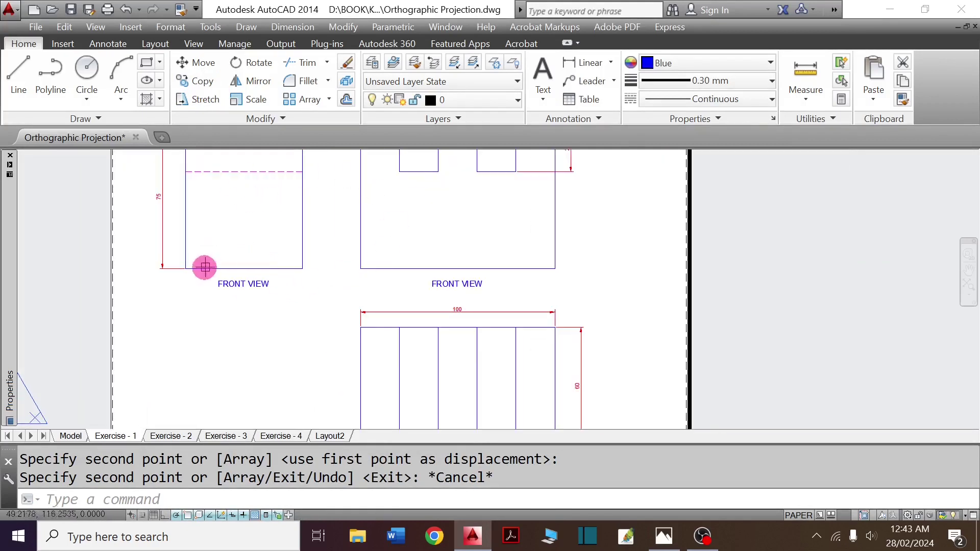
{"action": "scroll", "coordinate": [380, 255], "scroll_direction": "down", "scroll_amount": 2}
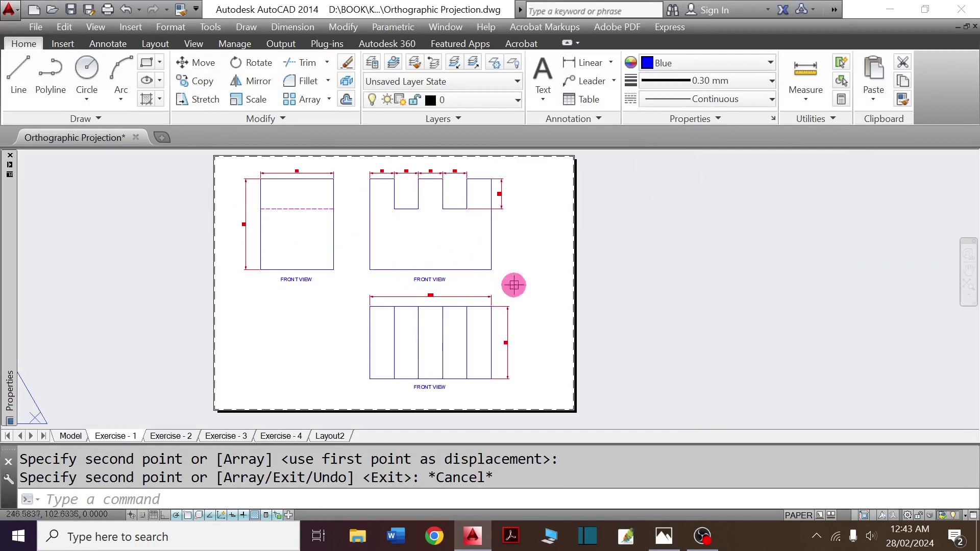
{"action": "scroll", "coordinate": [434, 403], "scroll_direction": "up", "scroll_amount": 2}
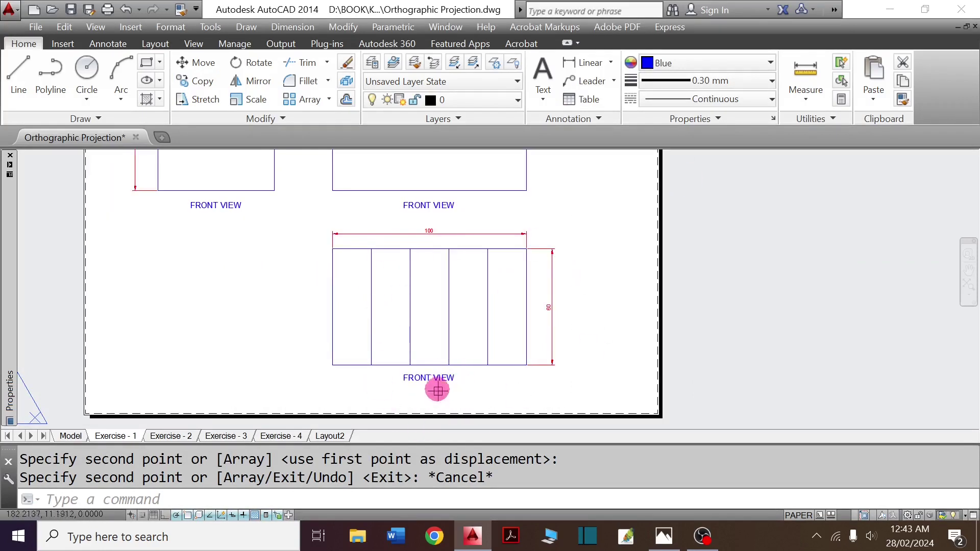
{"action": "scroll", "coordinate": [438, 391], "scroll_direction": "up", "scroll_amount": 2}
Change the label under the bottom view to read TOP VIEW.
{"action": "left_click", "coordinate": [404, 370]}
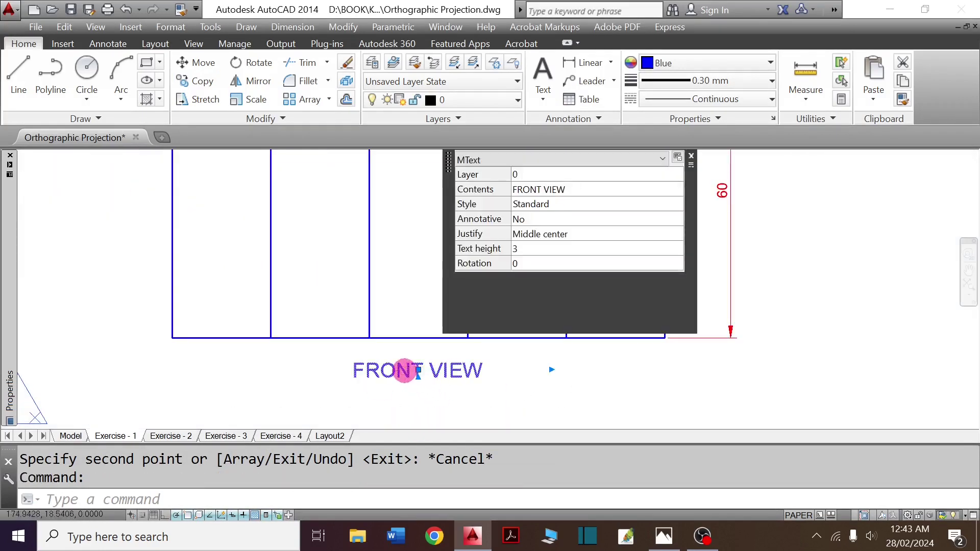
{"action": "double_click", "coordinate": [405, 371]}
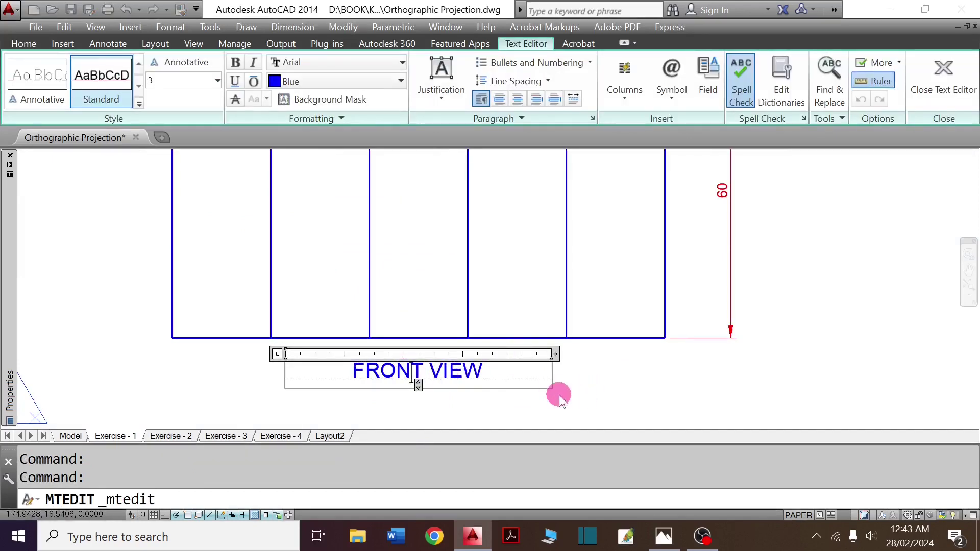
{"action": "key", "text": "ctrl+a"}
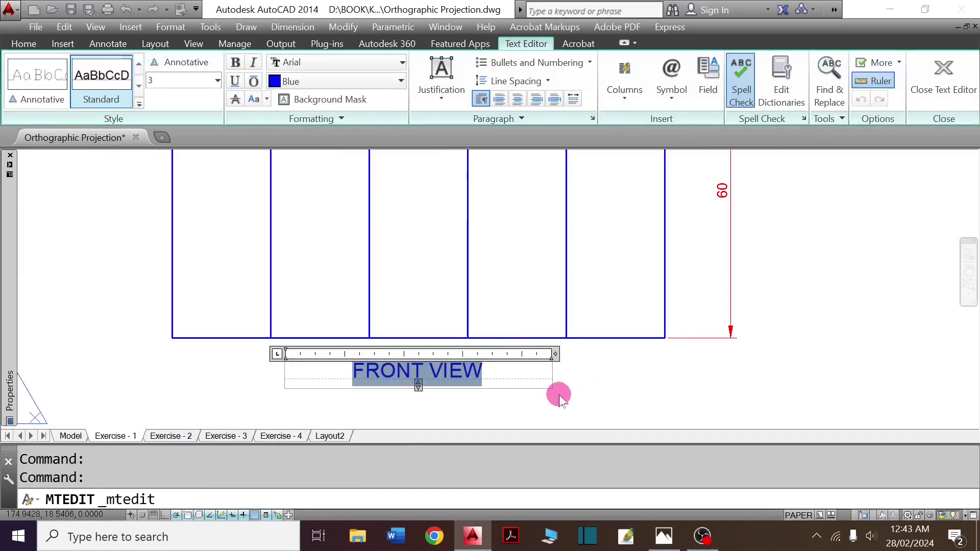
{"action": "type", "text": "TOP"}
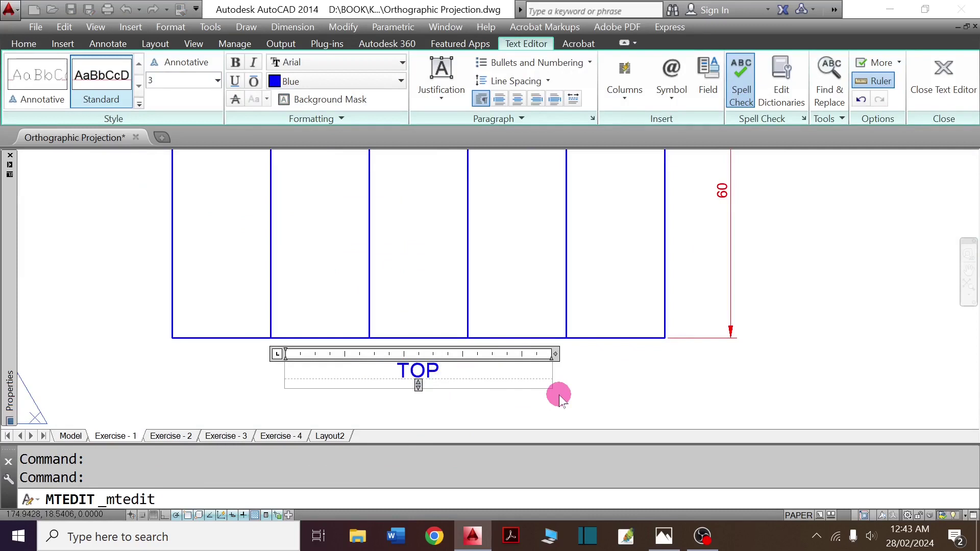
{"action": "left_click", "coordinate": [630, 407]}
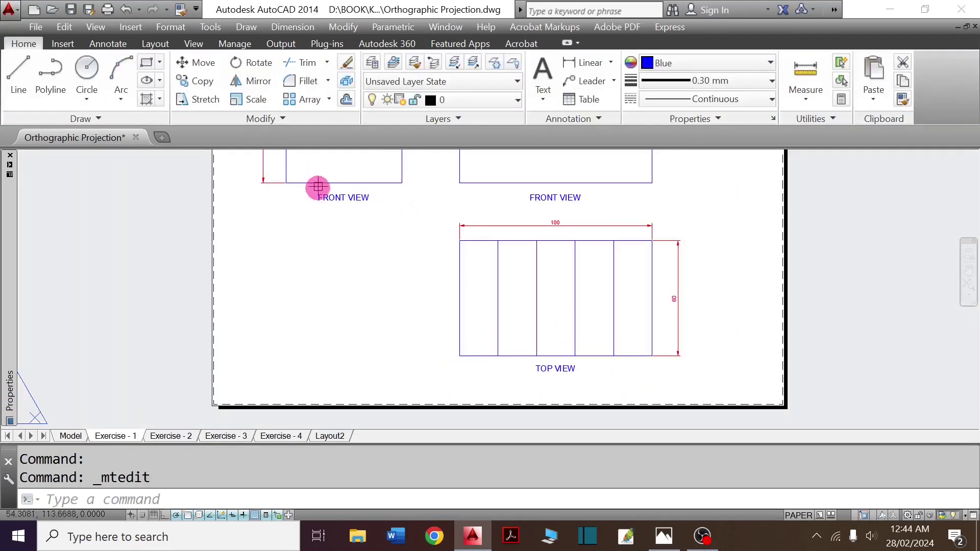
{"action": "scroll", "coordinate": [318, 188], "scroll_direction": "up", "scroll_amount": 3}
Retype the left view's label as RIGHT SIDE VIEW and compare with the reference picture.
{"action": "left_click", "coordinate": [347, 204]}
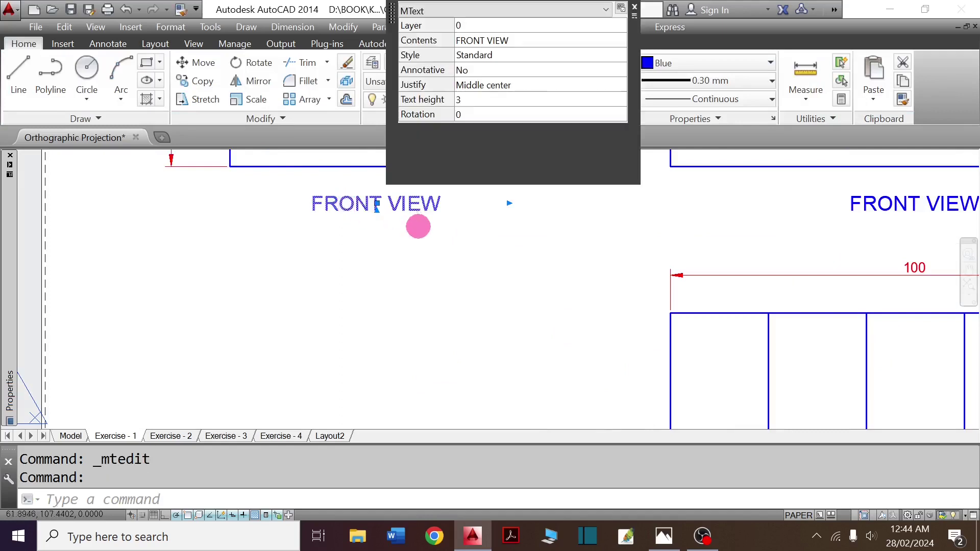
{"action": "double_click", "coordinate": [419, 226]}
{"action": "type", "text": "RI"}
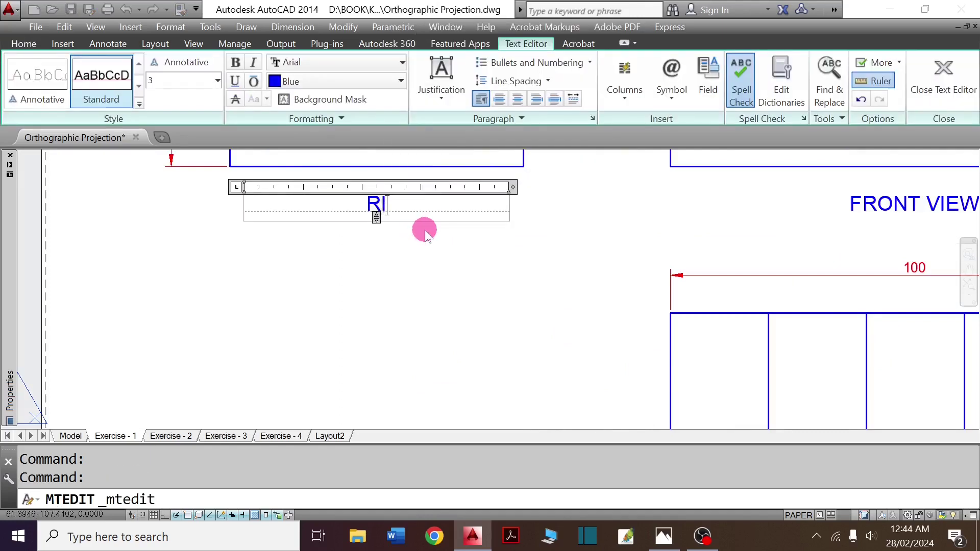
{"action": "type", "text": "GHT SIDE VIEW"}
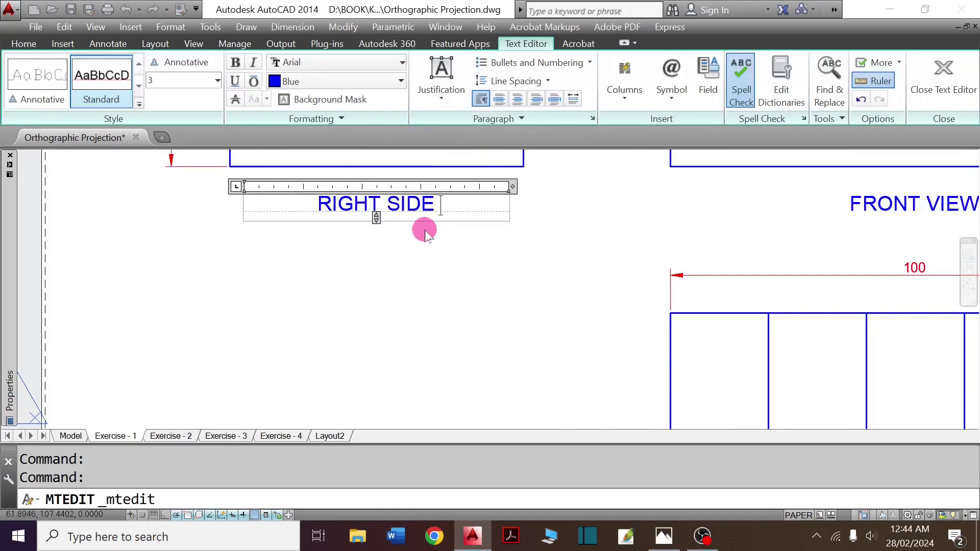
{"action": "left_click", "coordinate": [257, 279]}
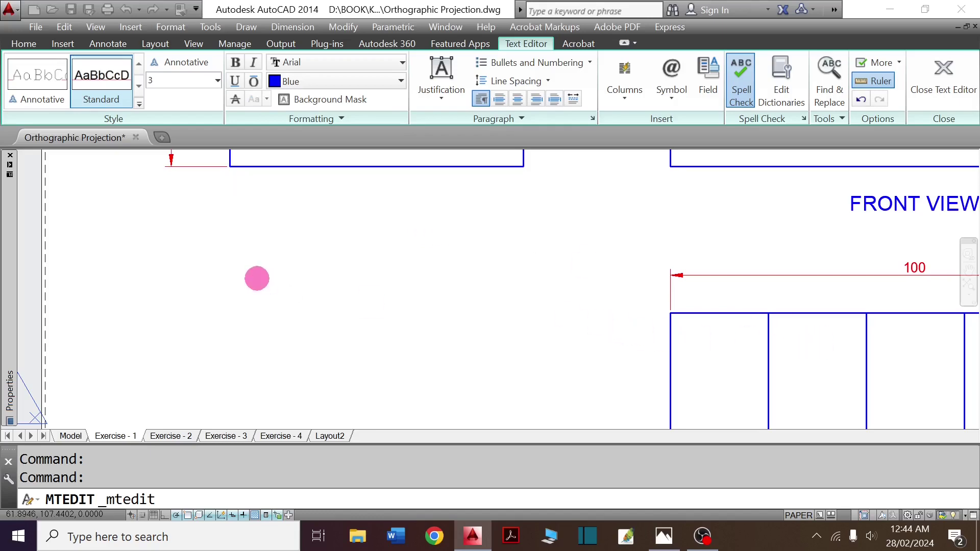
{"action": "scroll", "coordinate": [386, 226], "scroll_direction": "down", "scroll_amount": 5}
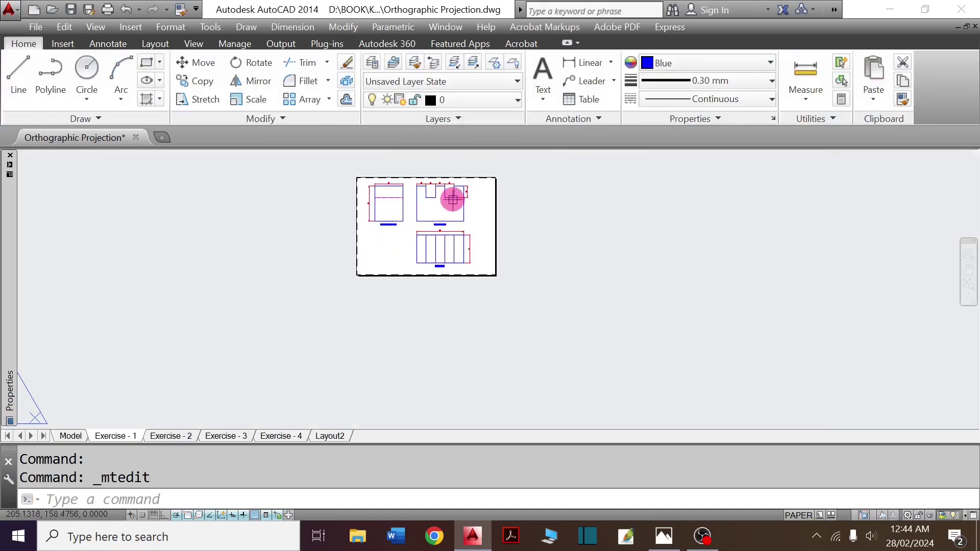
{"action": "scroll", "coordinate": [459, 199], "scroll_direction": "up", "scroll_amount": 3}
{"action": "key", "text": "alt+Tab"}
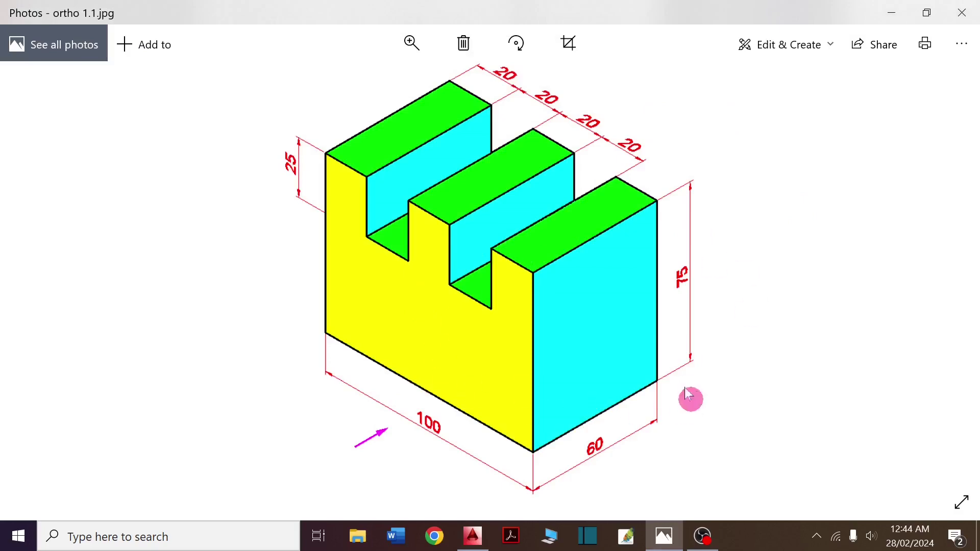
{"action": "key", "text": "alt+Tab"}
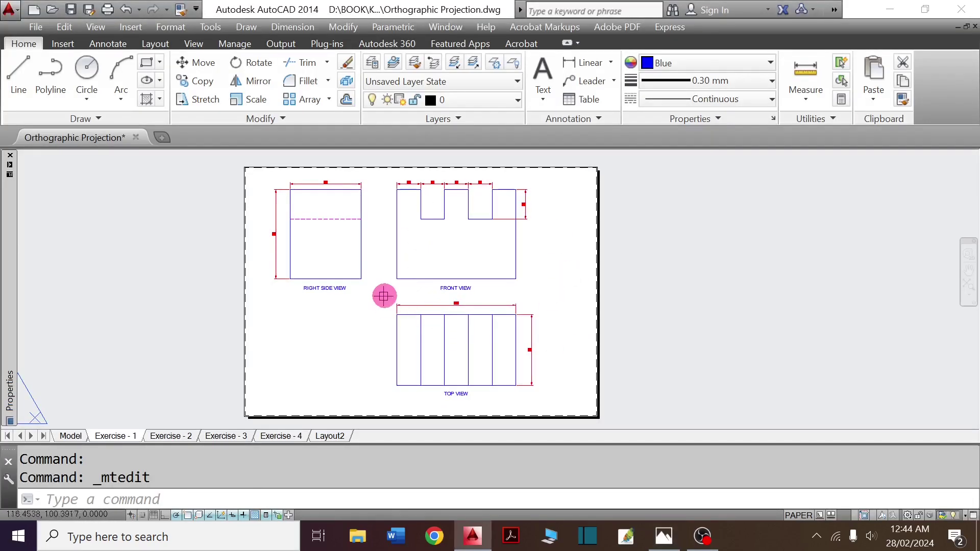